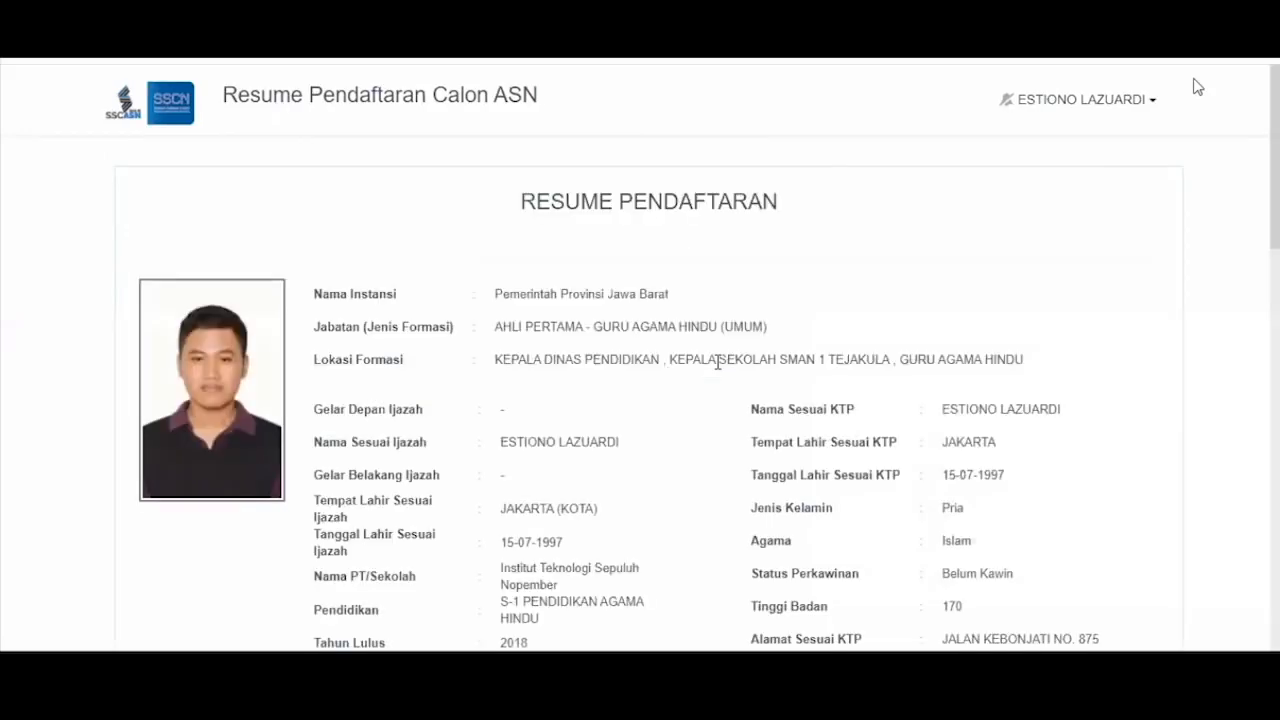
- Scroll the Resume Pendaftaran page past Persyaratan Instansi to the Daftar Riwayat Hidup question set to Ya
{"action": "scroll", "coordinate": [717, 362], "scroll_direction": "down", "scroll_amount": 10}
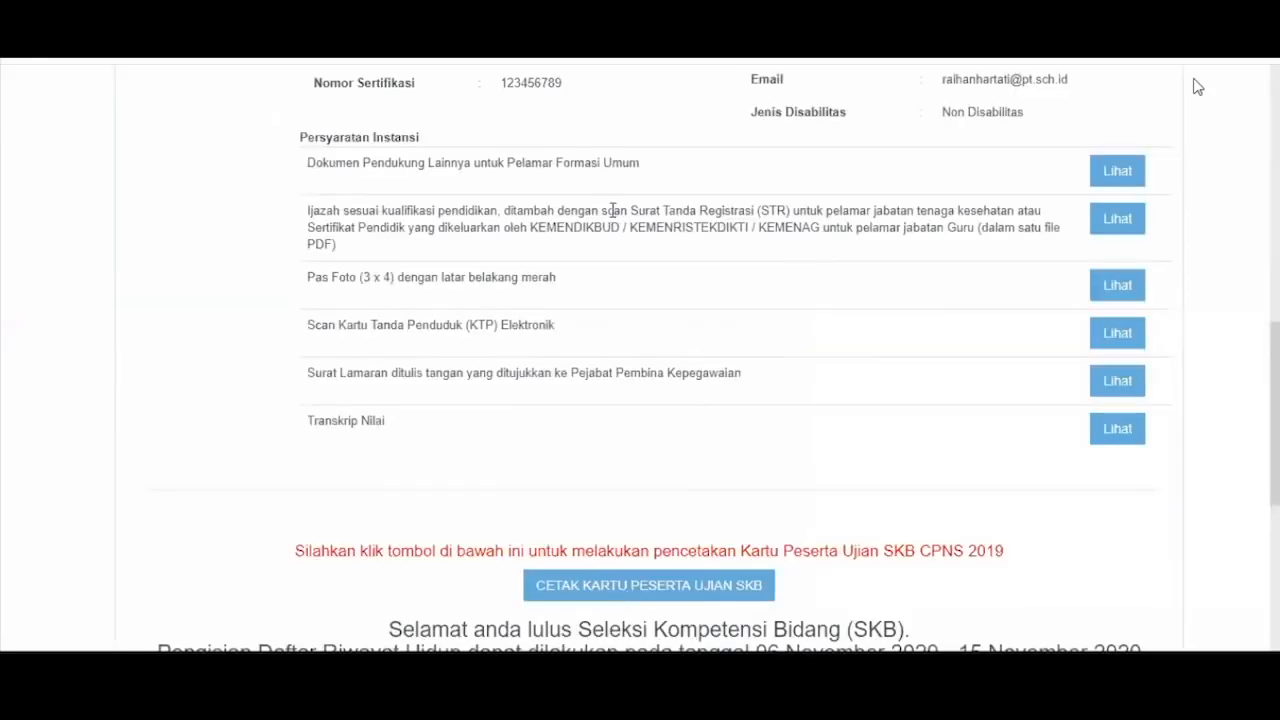
{"action": "scroll", "coordinate": [612, 210], "scroll_direction": "down", "scroll_amount": 4}
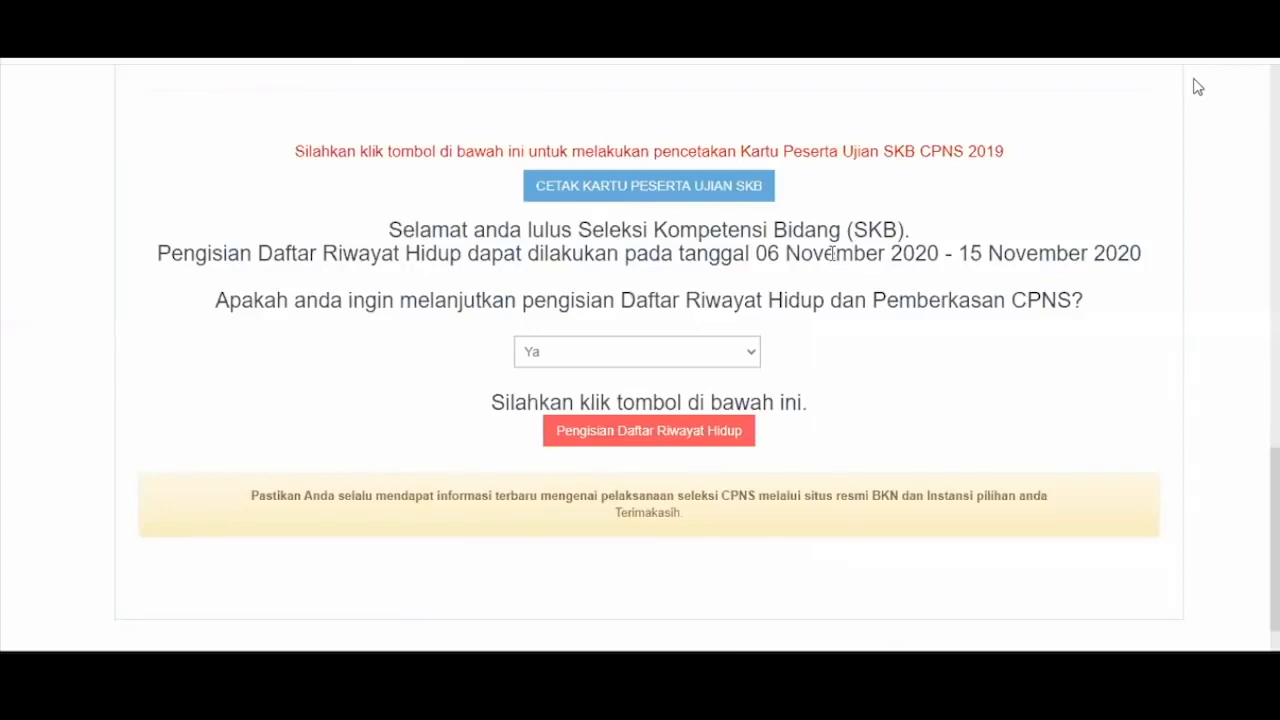
{"action": "scroll", "coordinate": [832, 254], "scroll_direction": "up", "scroll_amount": 1}
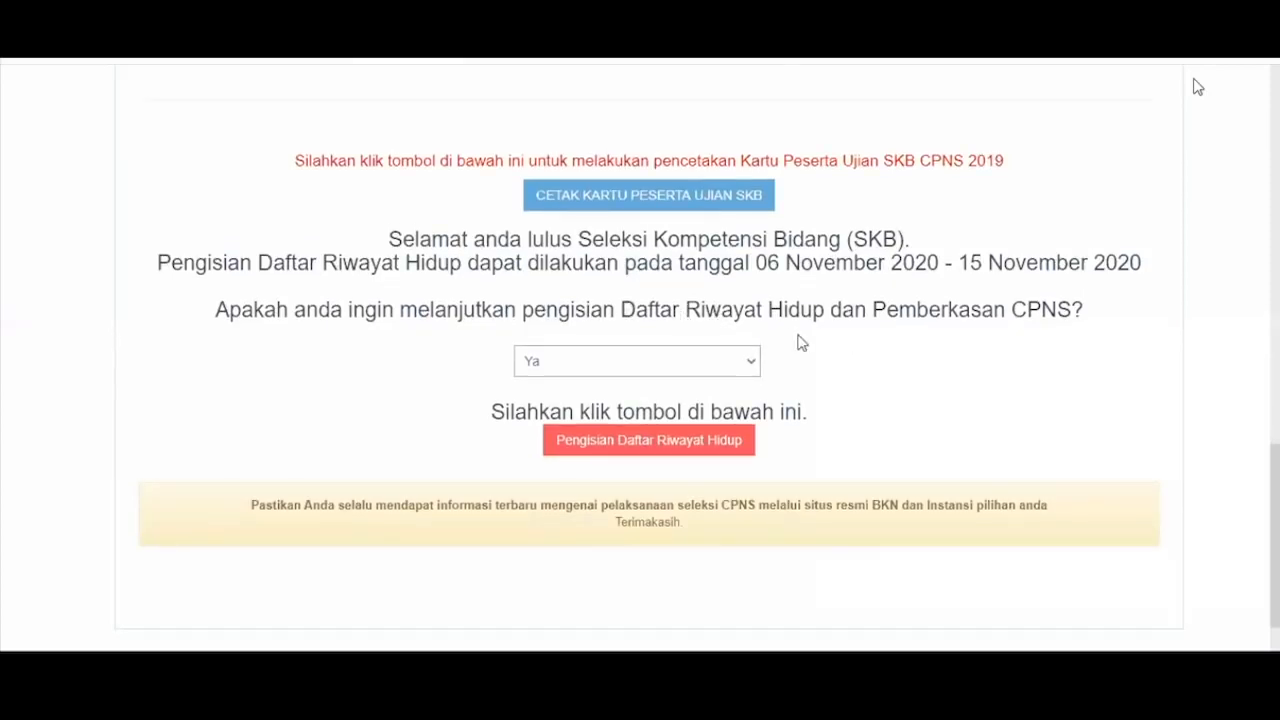
{"action": "left_click", "coordinate": [717, 364]}
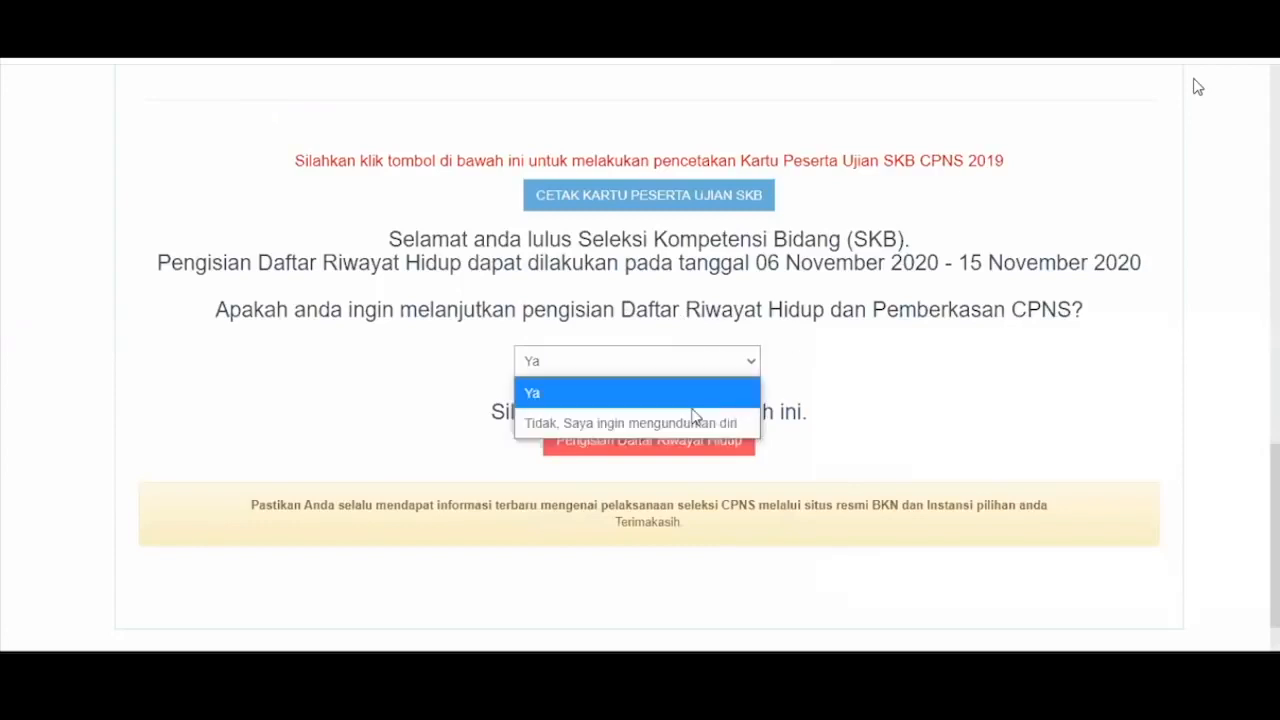
{"action": "left_click", "coordinate": [821, 384]}
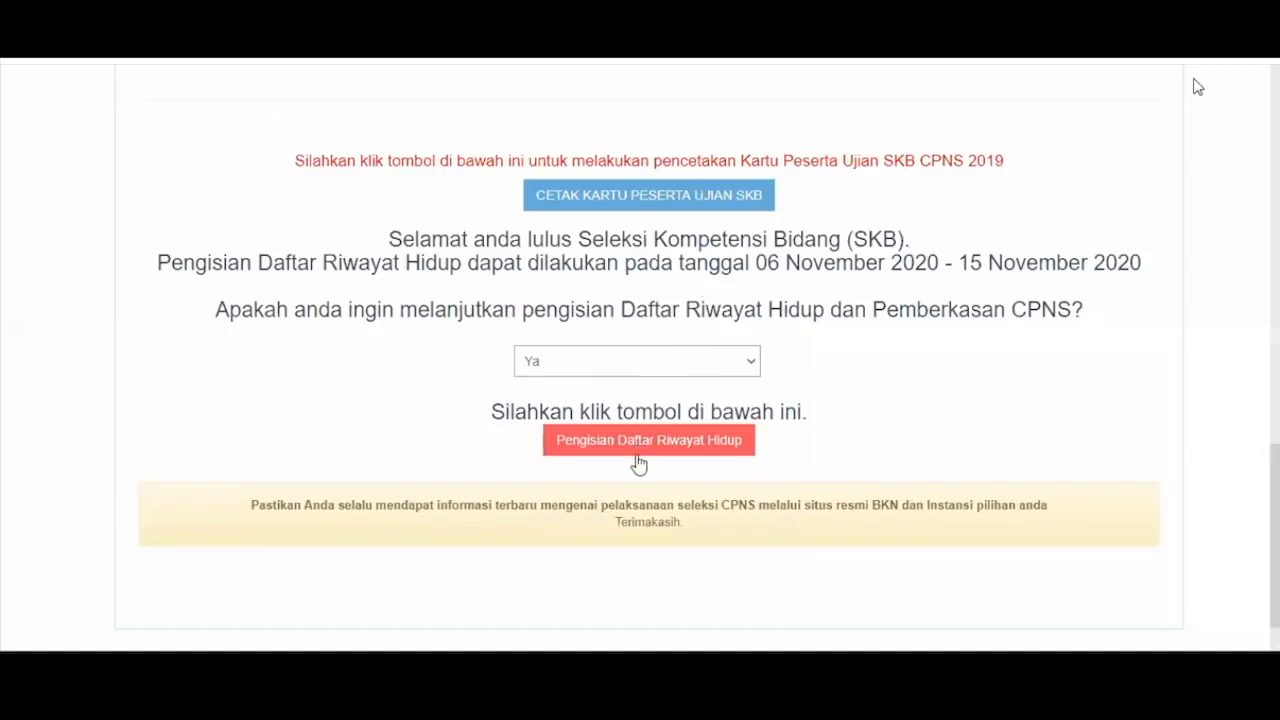
{"action": "left_click", "coordinate": [711, 364]}
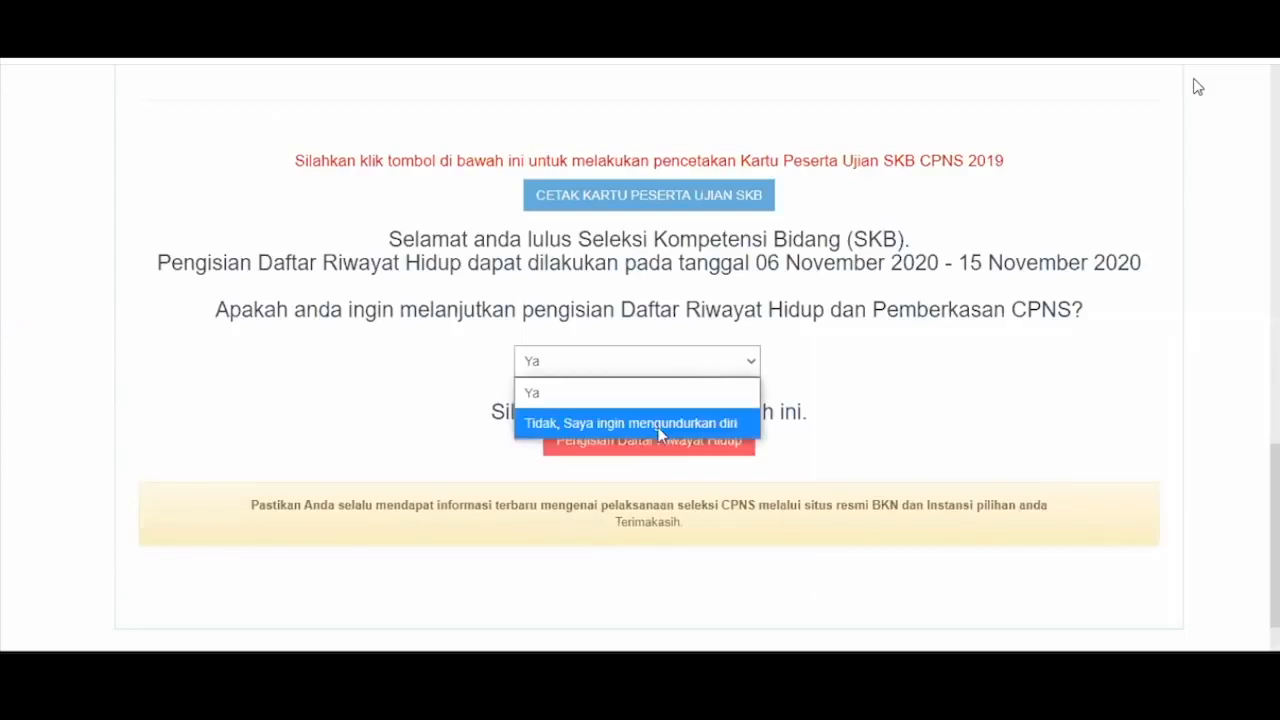
{"action": "left_click", "coordinate": [560, 424]}
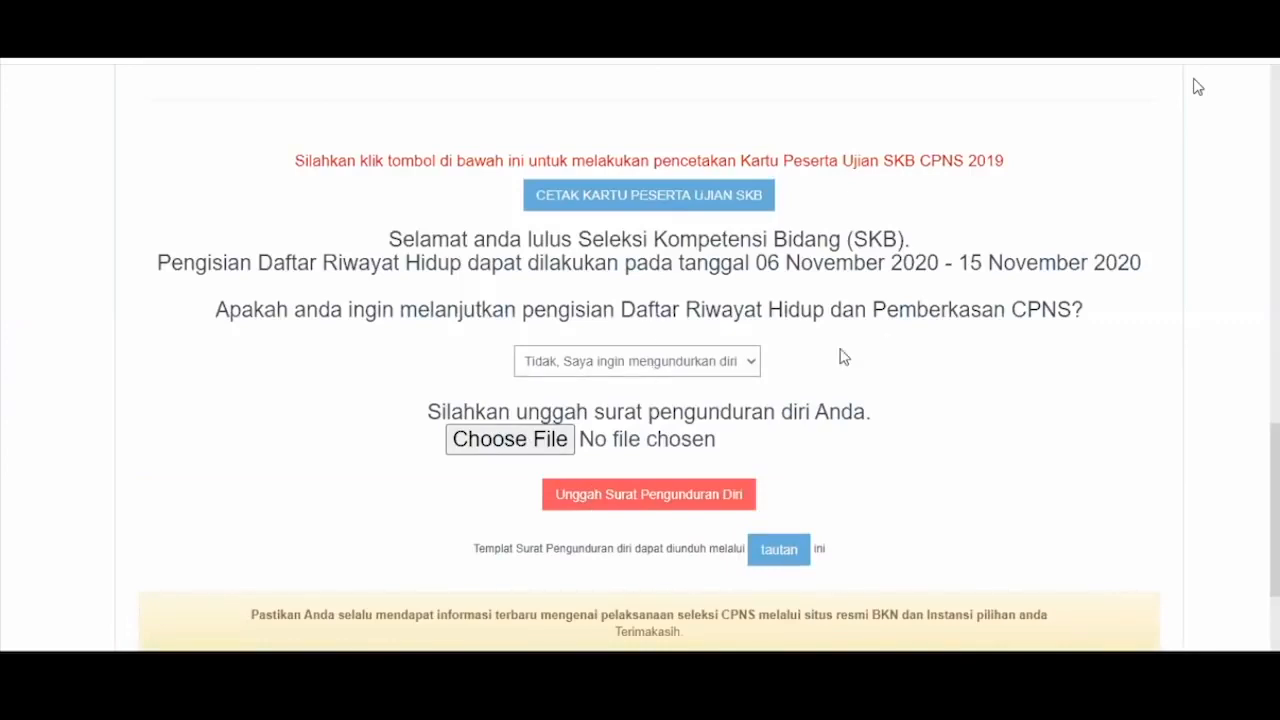
{"action": "left_click", "coordinate": [689, 397]}
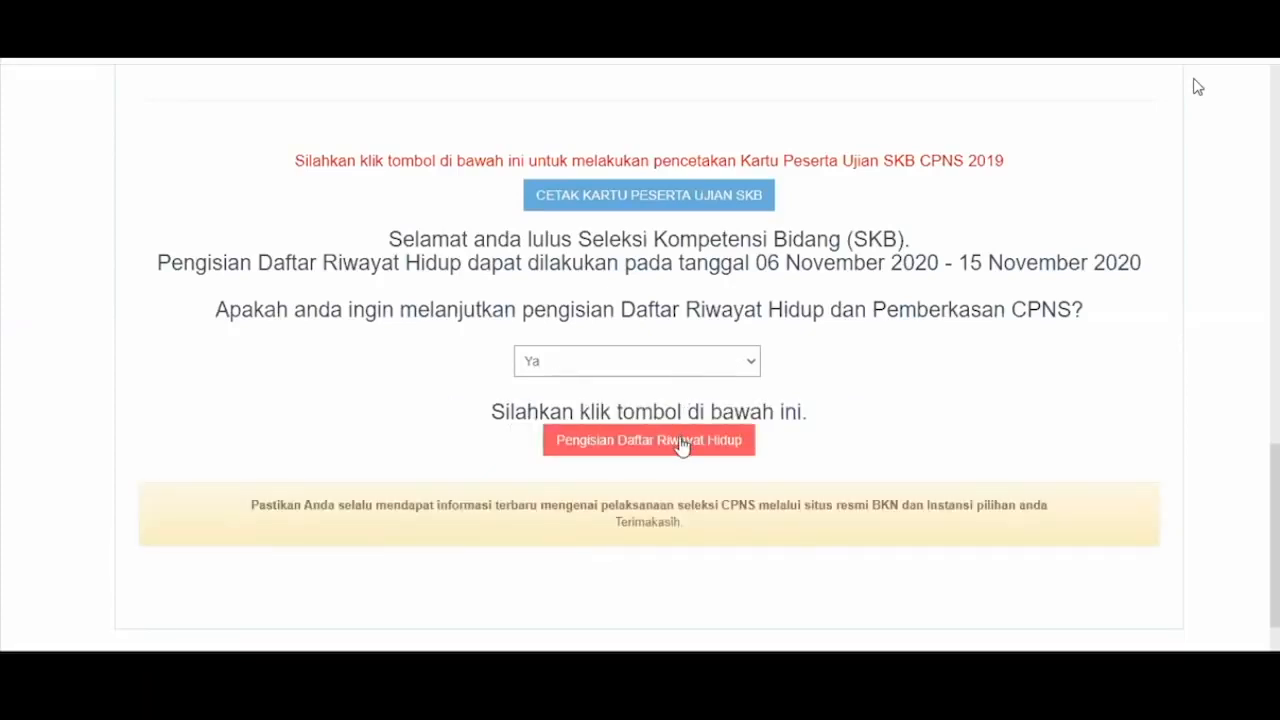
- Begin the Daftar Riwayat Hidup form and upload cinta.jpg as the Pas Foto, then dismiss the success message
{"action": "left_click", "coordinate": [680, 442]}
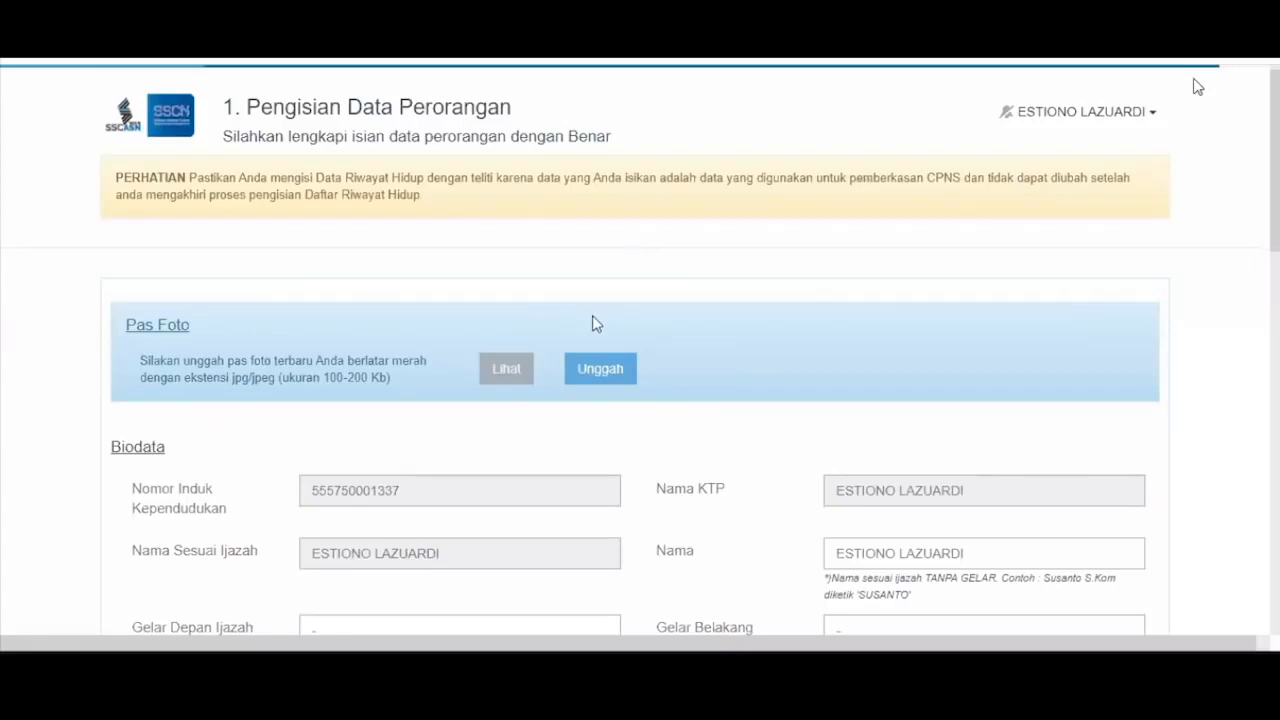
{"action": "left_click", "coordinate": [591, 368]}
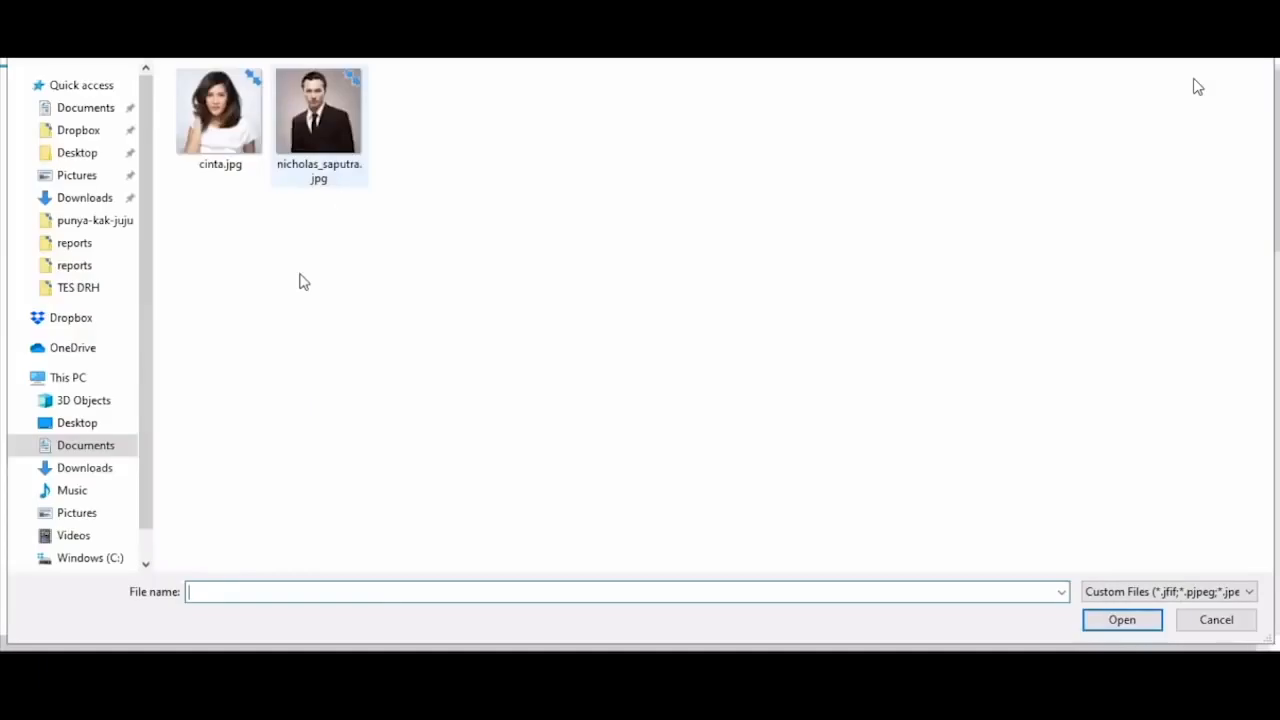
{"action": "left_click", "coordinate": [221, 120]}
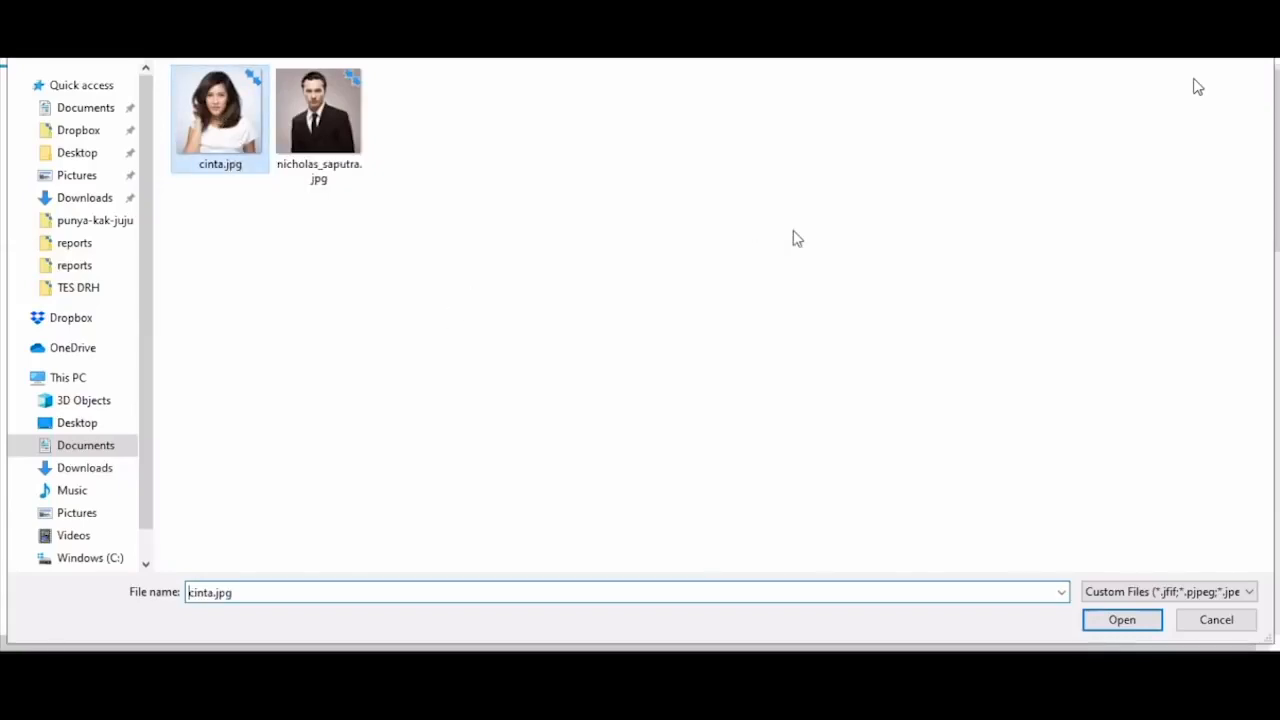
{"action": "key", "text": "Return"}
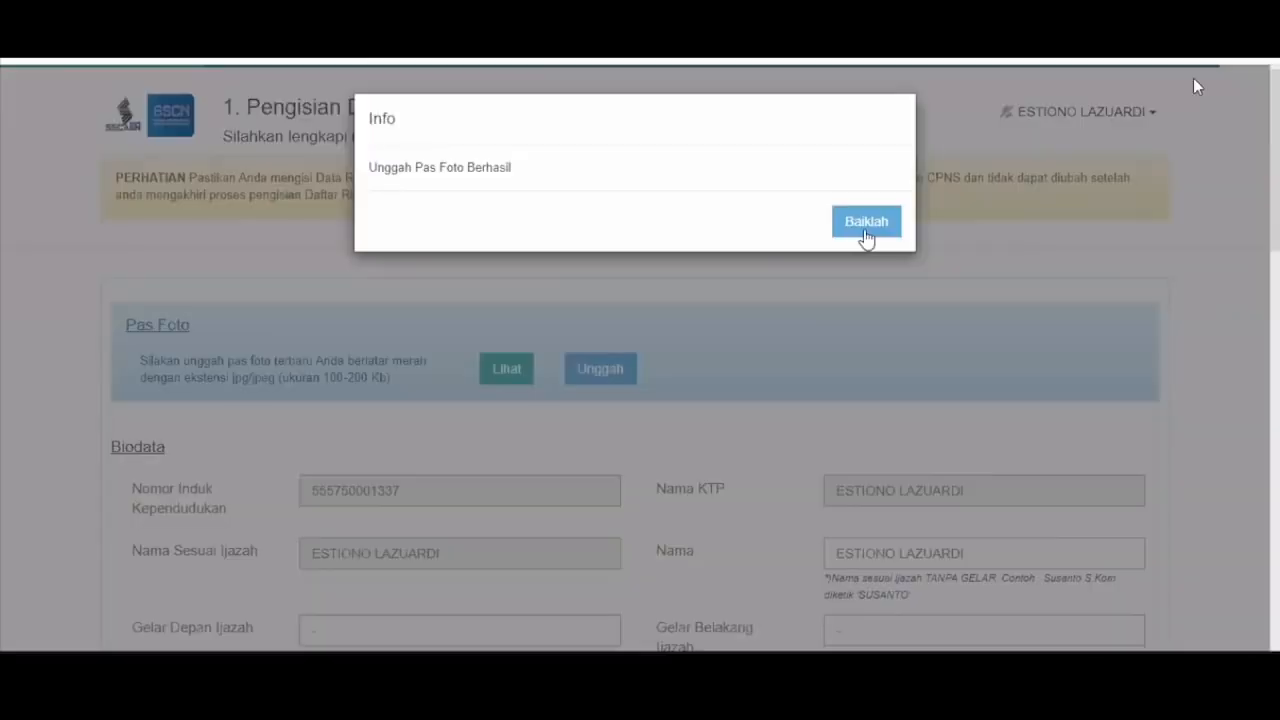
{"action": "left_click", "coordinate": [538, 381]}
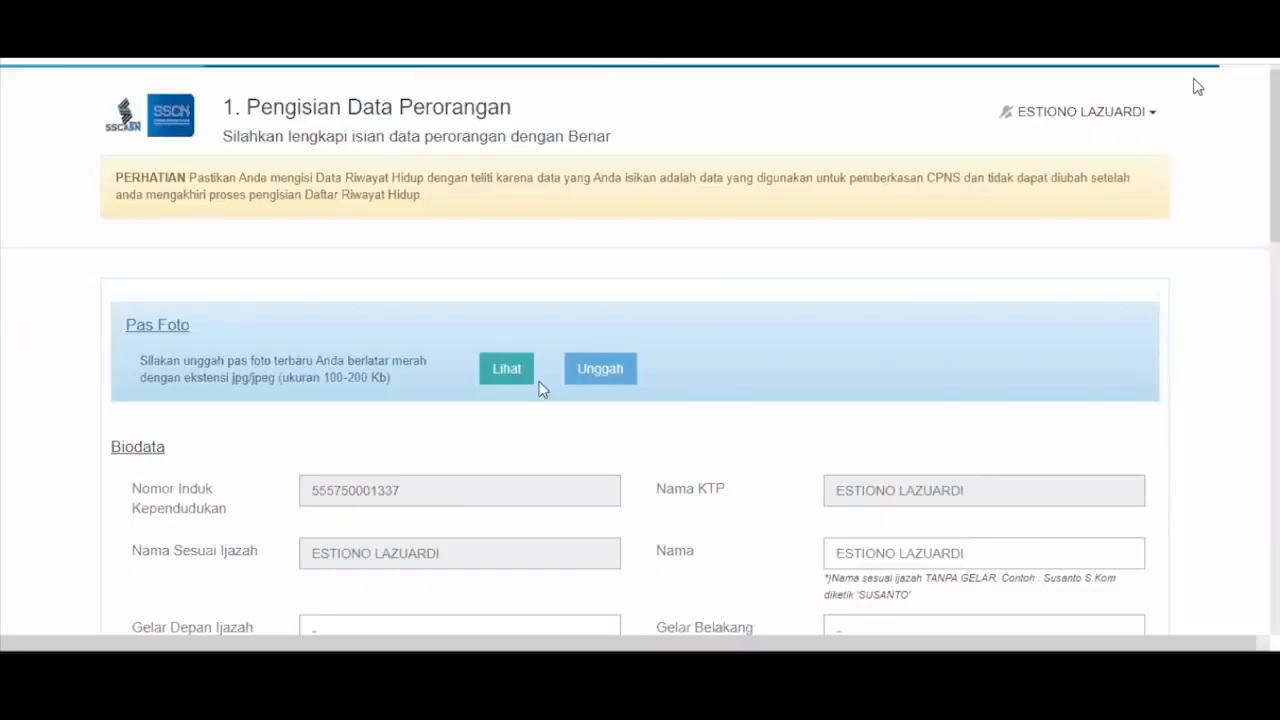
{"action": "scroll", "coordinate": [655, 319], "scroll_direction": "down", "scroll_amount": 3}
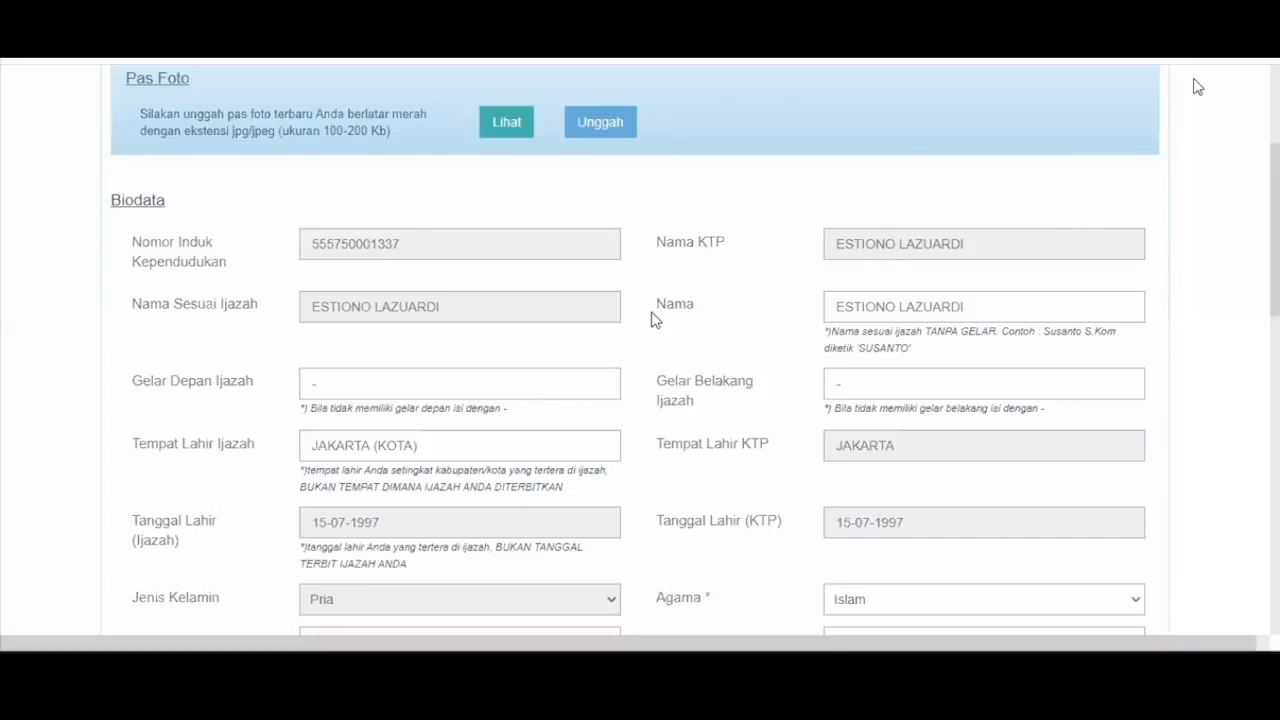
{"action": "scroll", "coordinate": [655, 319], "scroll_direction": "down", "scroll_amount": 1}
{"action": "left_click", "coordinate": [977, 255]}
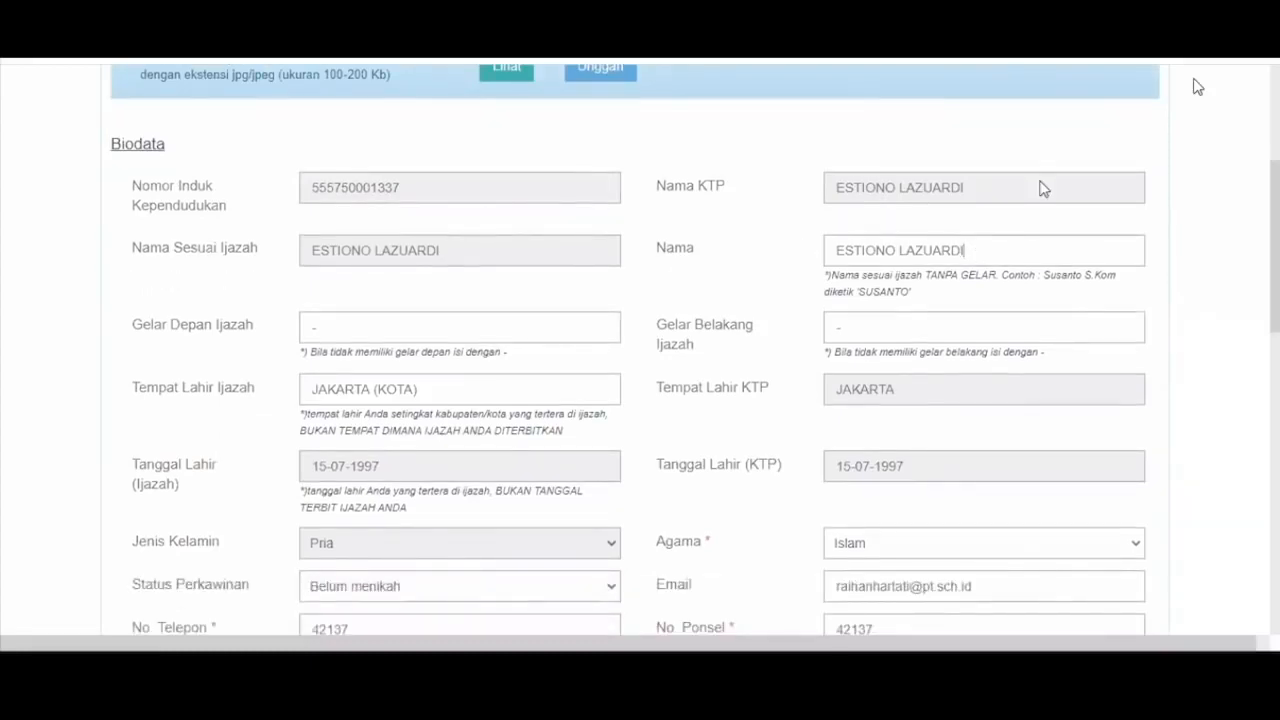
{"action": "double_click", "coordinate": [950, 252]}
{"action": "left_click", "coordinate": [985, 262]}
{"action": "scroll", "coordinate": [560, 350], "scroll_direction": "down", "scroll_amount": 1}
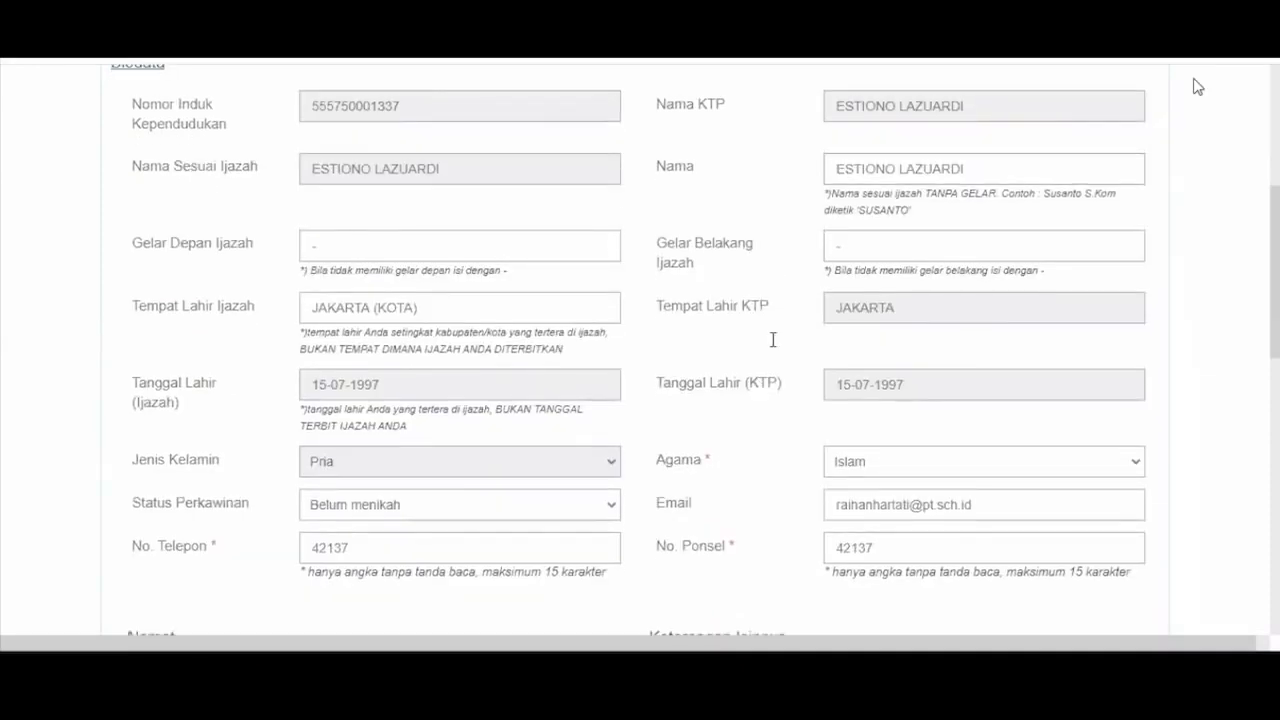
{"action": "scroll", "coordinate": [846, 257], "scroll_direction": "down", "scroll_amount": 1}
{"action": "scroll", "coordinate": [560, 255], "scroll_direction": "up", "scroll_amount": 1}
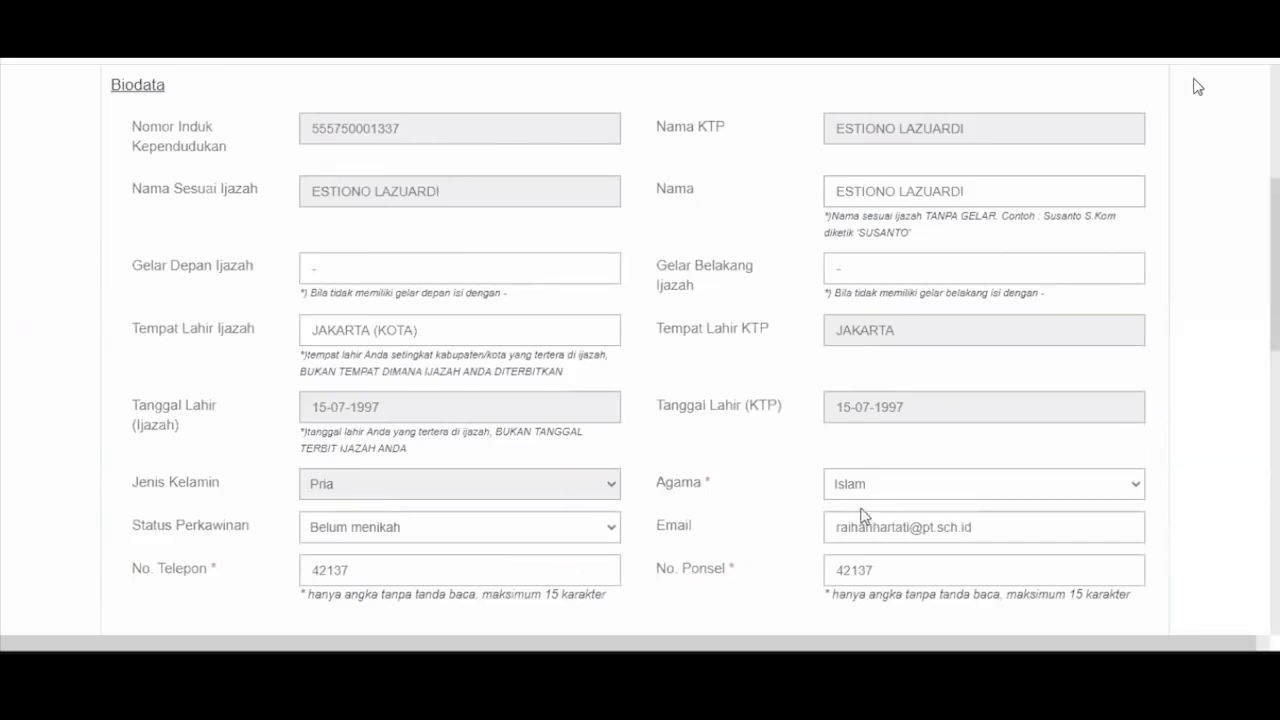
{"action": "scroll", "coordinate": [826, 514], "scroll_direction": "down", "scroll_amount": 1}
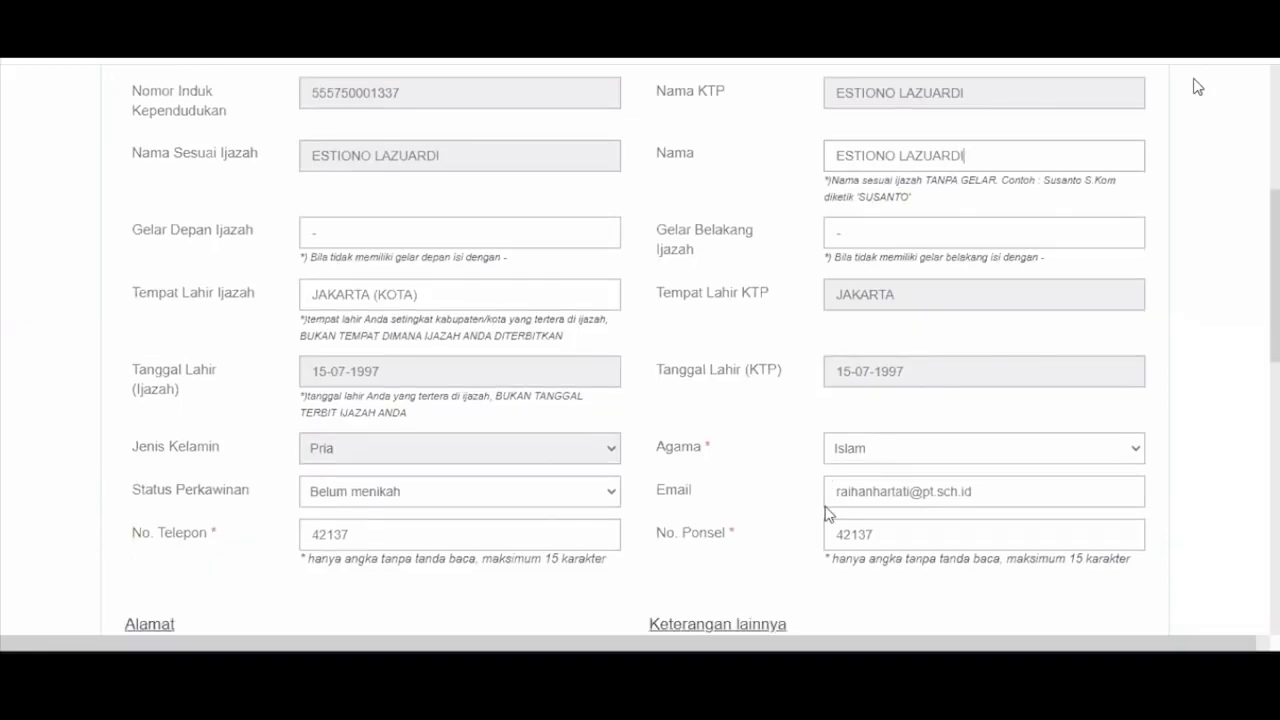
{"action": "scroll", "coordinate": [822, 455], "scroll_direction": "down", "scroll_amount": 3}
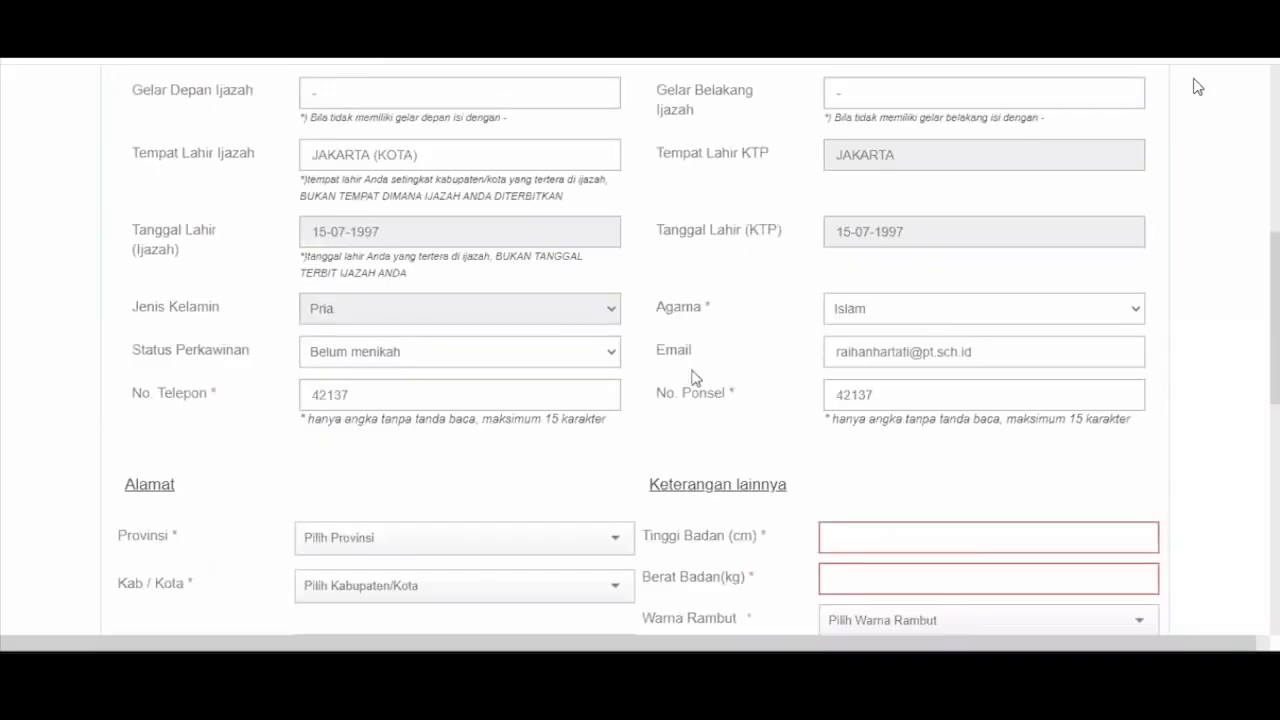
{"action": "scroll", "coordinate": [388, 353], "scroll_direction": "down", "scroll_amount": 1}
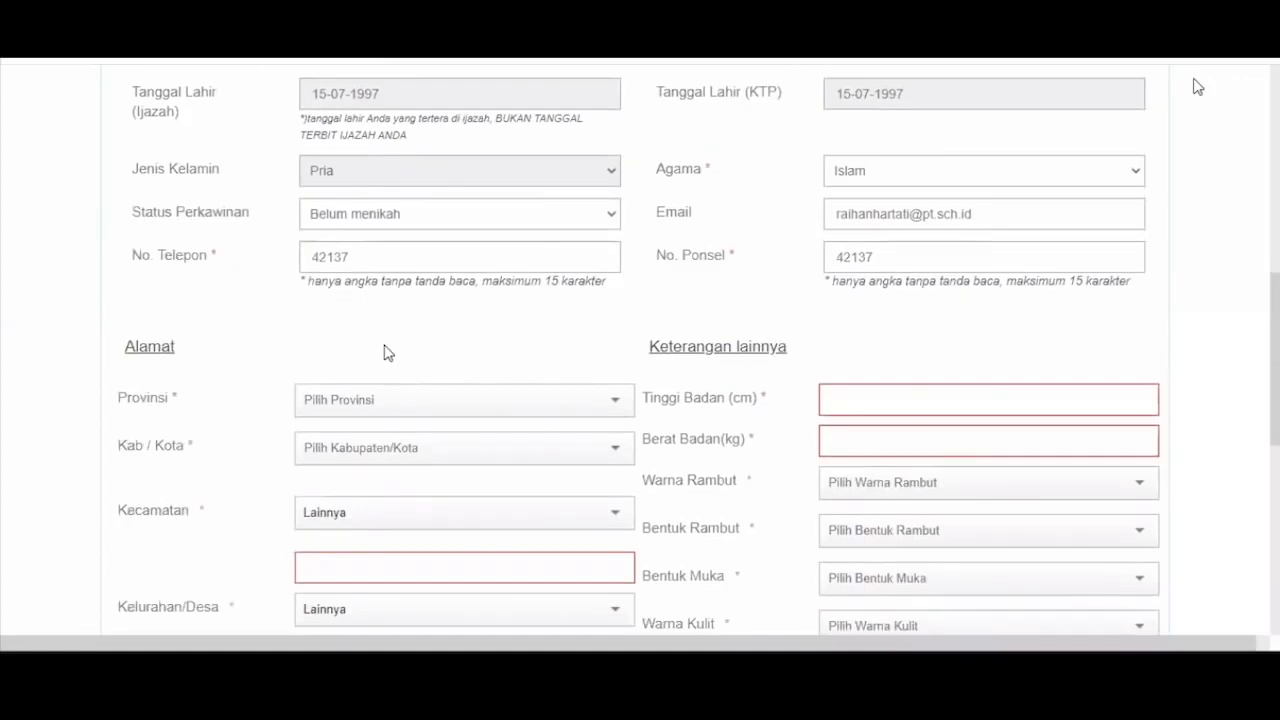
{"action": "scroll", "coordinate": [388, 353], "scroll_direction": "down", "scroll_amount": 1}
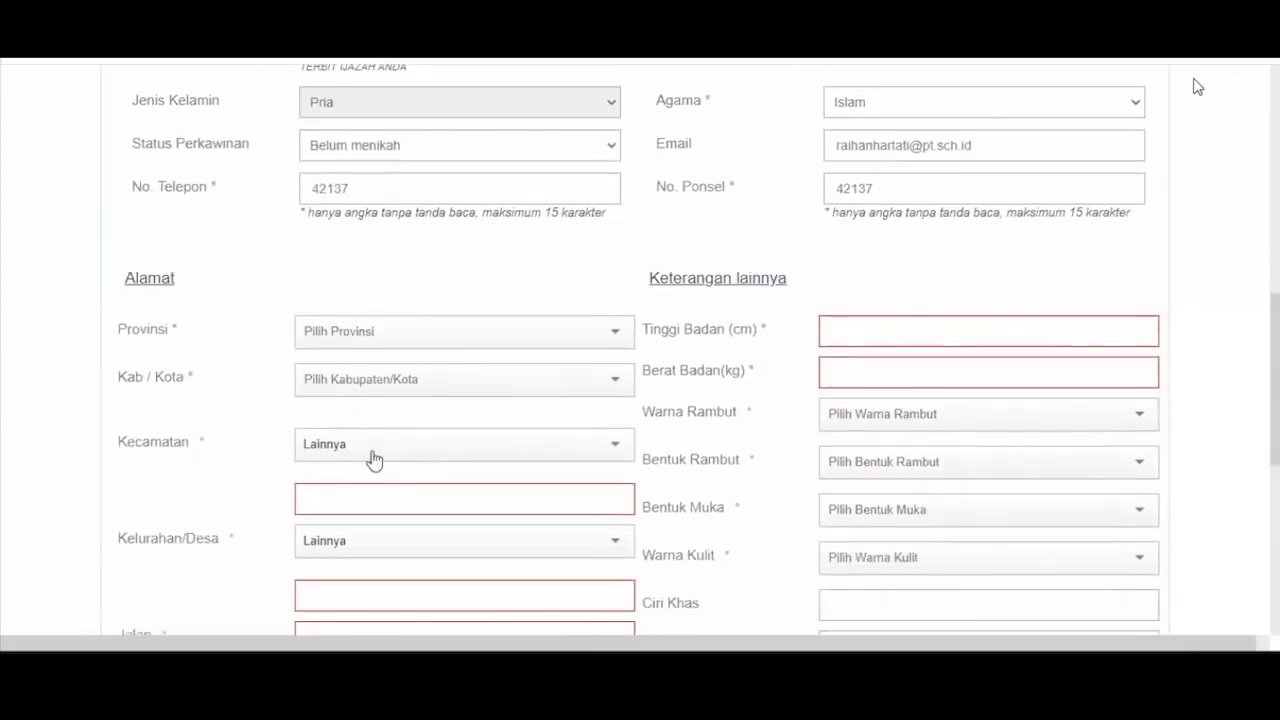
- Set Provinsi to ACEH, Kab/Kota to ACEH BARAT DAYA (KAB) and Kecamatan to SETIA
{"action": "left_click", "coordinate": [372, 457]}
{"action": "left_click", "coordinate": [403, 503]}
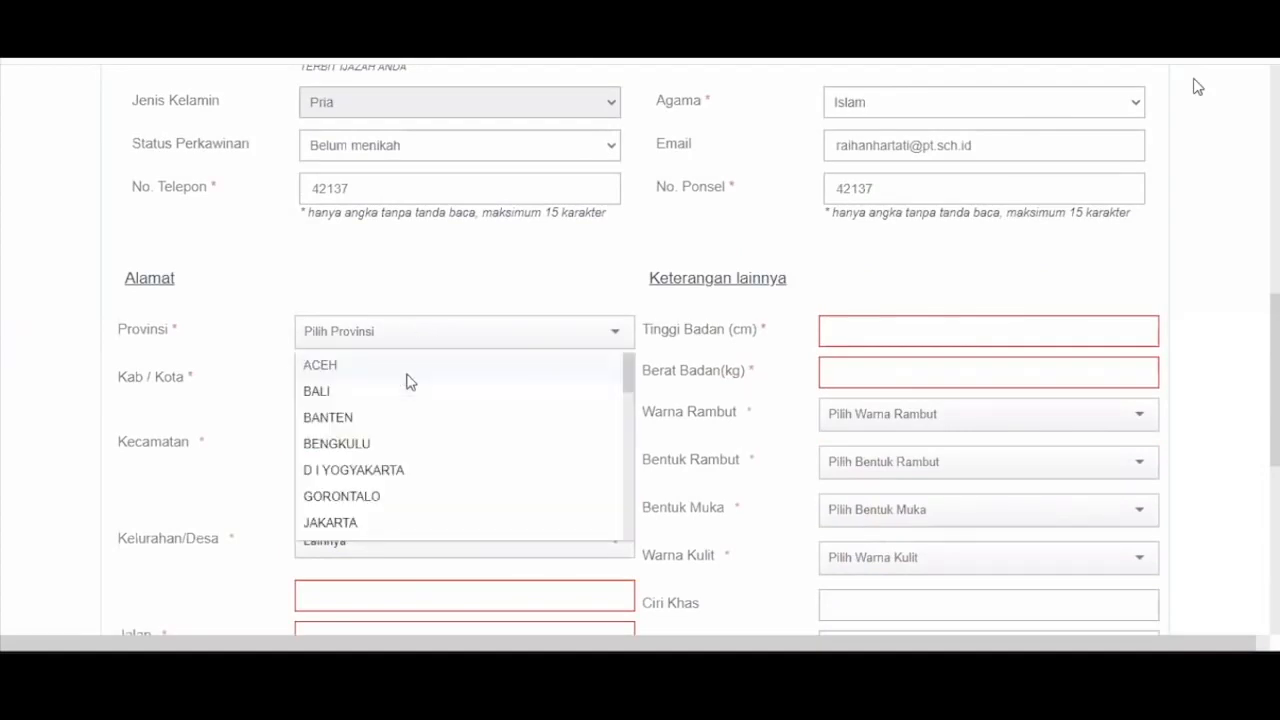
{"action": "left_click", "coordinate": [407, 373]}
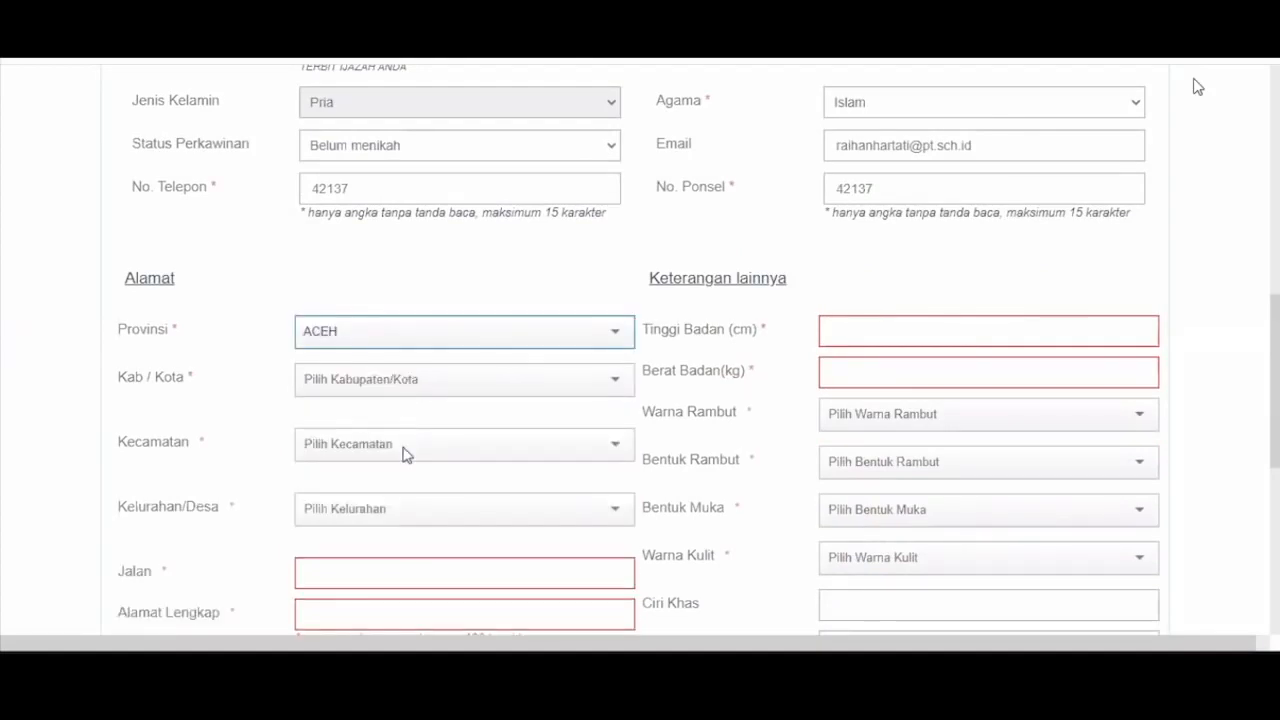
{"action": "left_click", "coordinate": [407, 379]}
{"action": "left_click", "coordinate": [404, 443]}
{"action": "left_click", "coordinate": [404, 446]}
{"action": "left_click", "coordinate": [401, 447]}
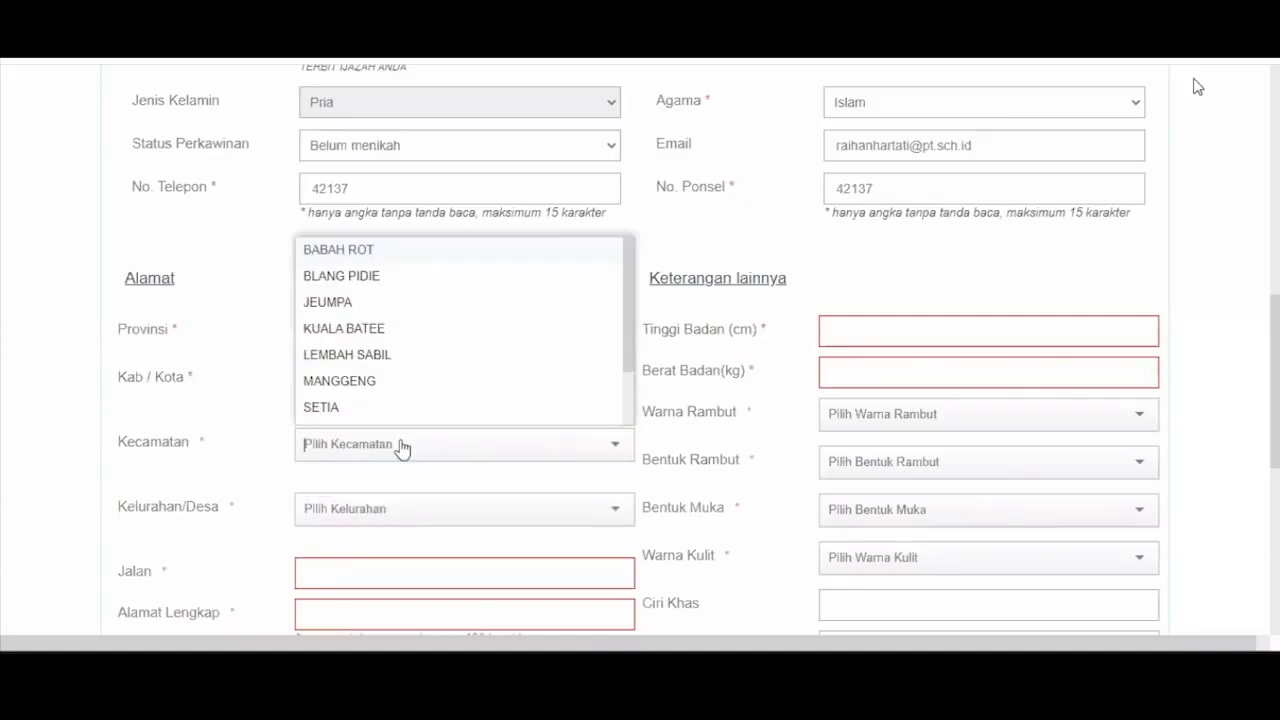
{"action": "left_click", "coordinate": [400, 407]}
- Choose Lainnya for Kelurahan/Desa and enter 'kelurahan' as the village name
{"action": "left_click", "coordinate": [391, 505]}
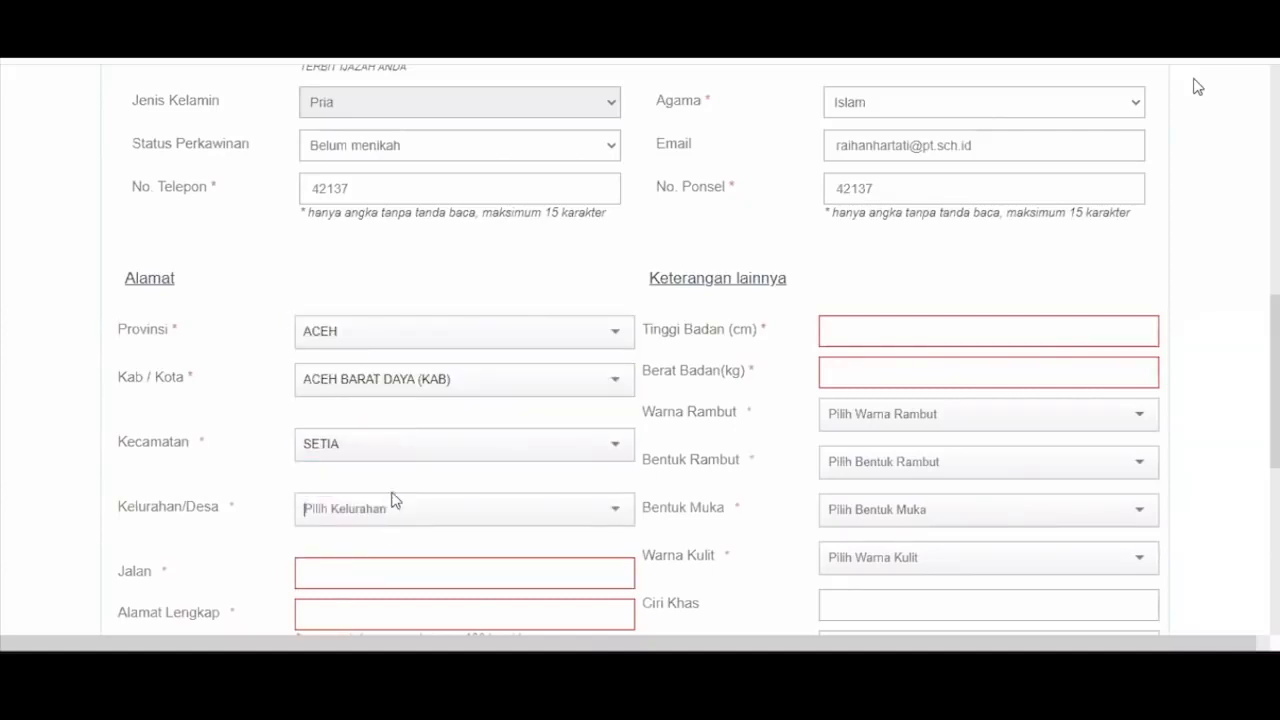
{"action": "scroll", "coordinate": [412, 390], "scroll_direction": "down", "scroll_amount": 1}
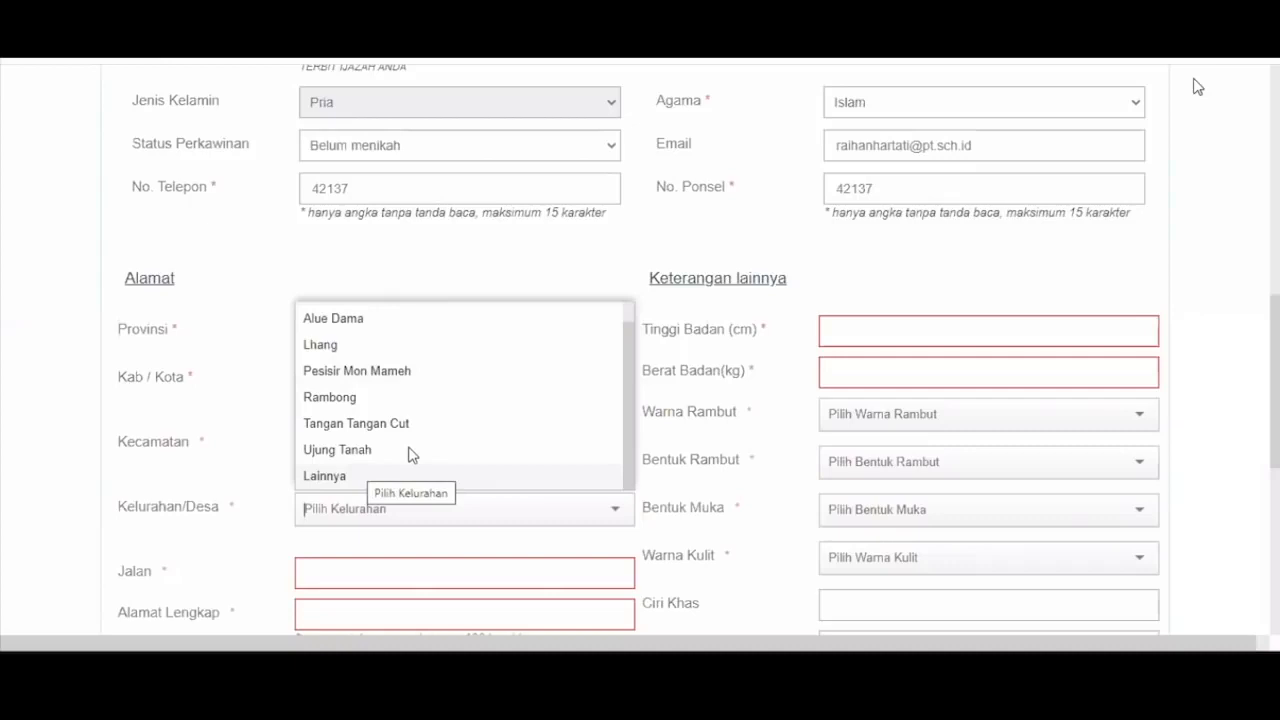
{"action": "left_click", "coordinate": [417, 481]}
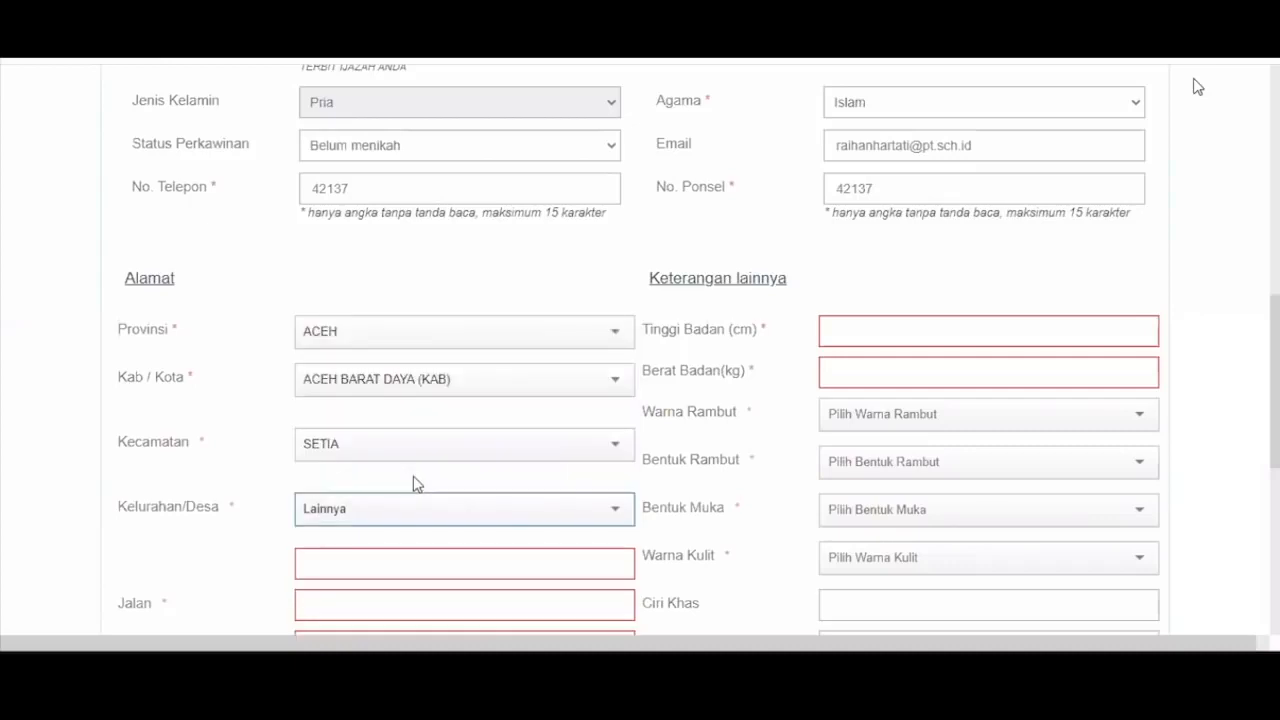
{"action": "scroll", "coordinate": [414, 478], "scroll_direction": "down", "scroll_amount": 1}
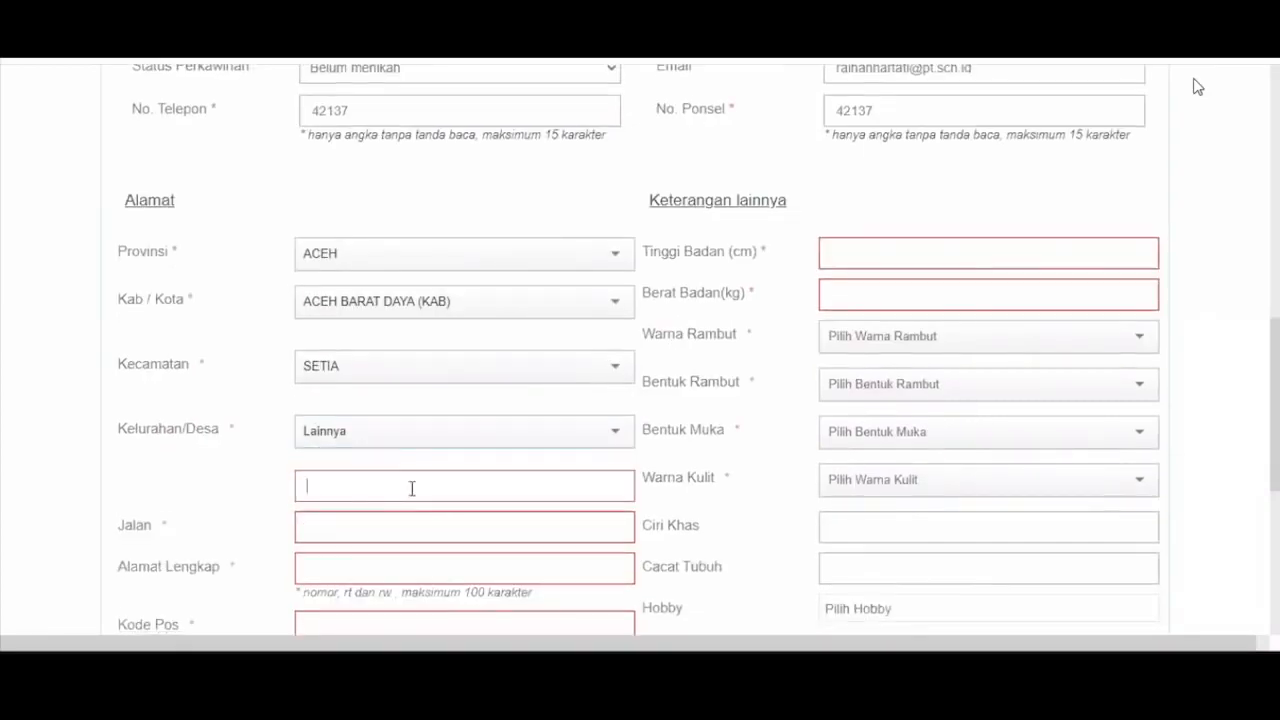
{"action": "left_click", "coordinate": [411, 488]}
{"action": "type", "text": "kelurahan"}
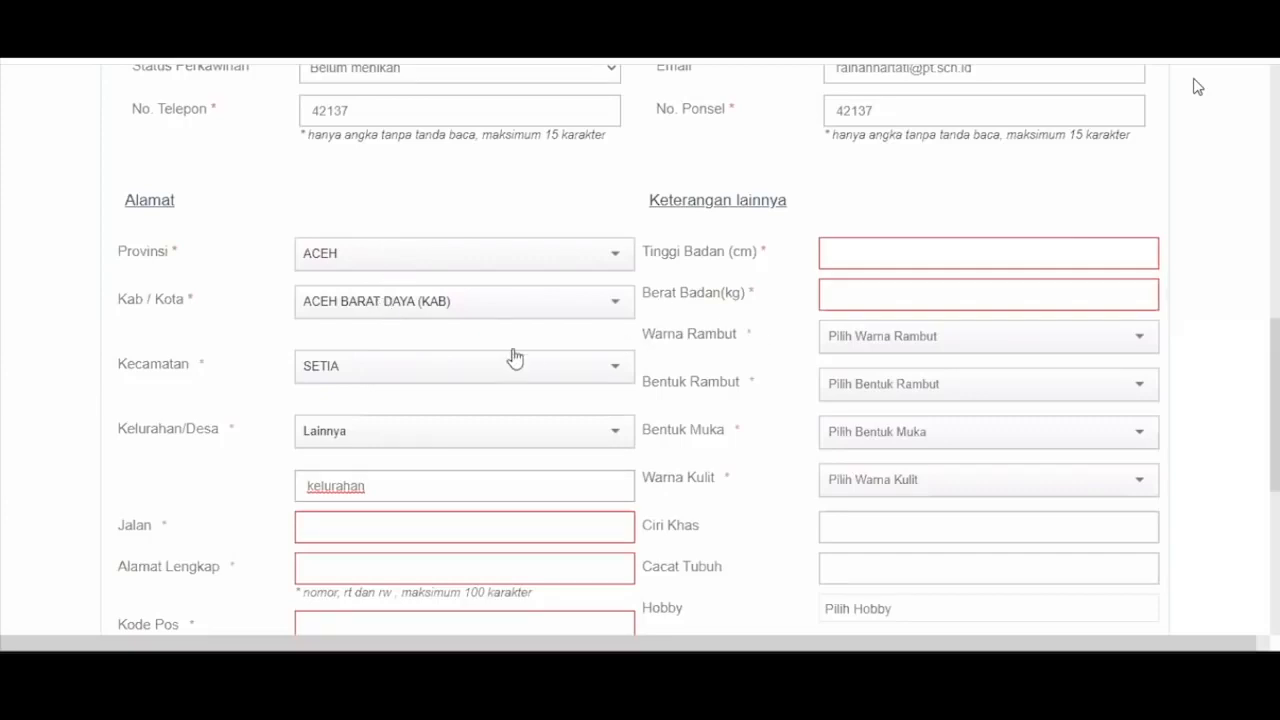
{"action": "scroll", "coordinate": [515, 358], "scroll_direction": "down", "scroll_amount": 1}
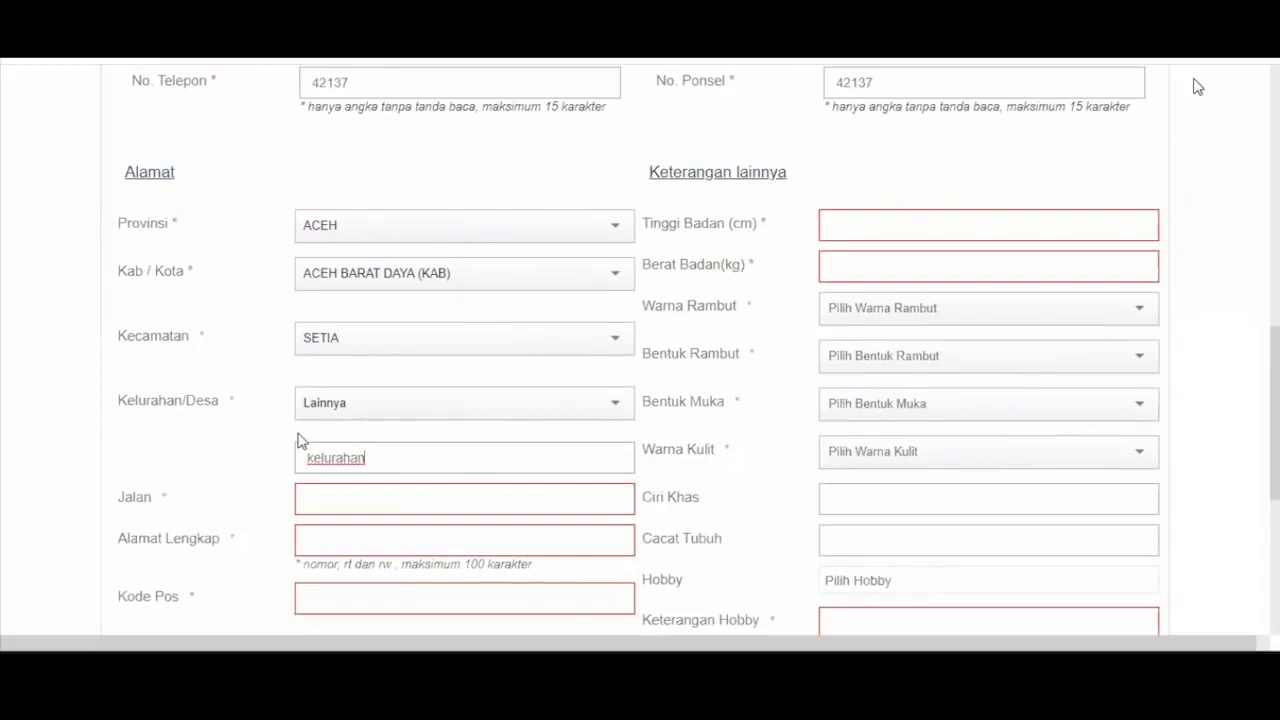
{"action": "scroll", "coordinate": [360, 371], "scroll_direction": "down", "scroll_amount": 4}
- Enter street 'jalan', full address 'alamat lengkap' and postcode 12345
{"action": "left_click", "coordinate": [361, 372]}
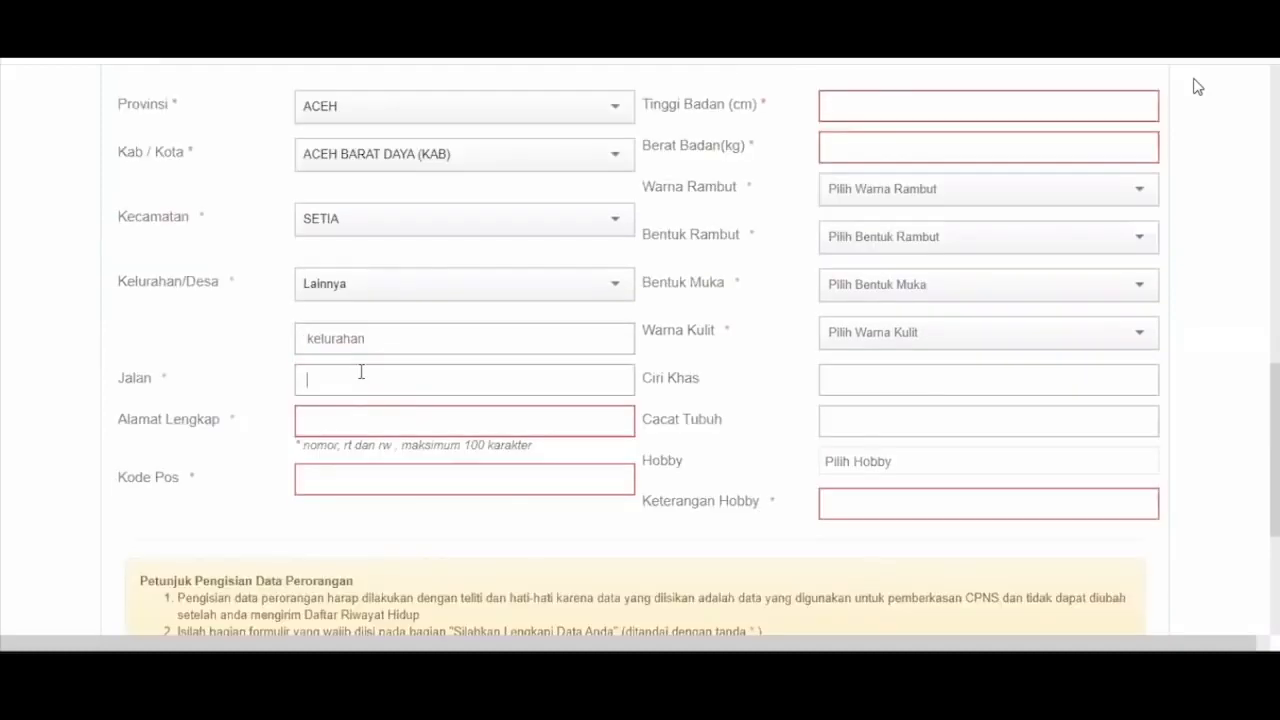
{"action": "type", "text": "jalan"}
{"action": "key", "text": "Tab"}
{"action": "type", "text": "a"}
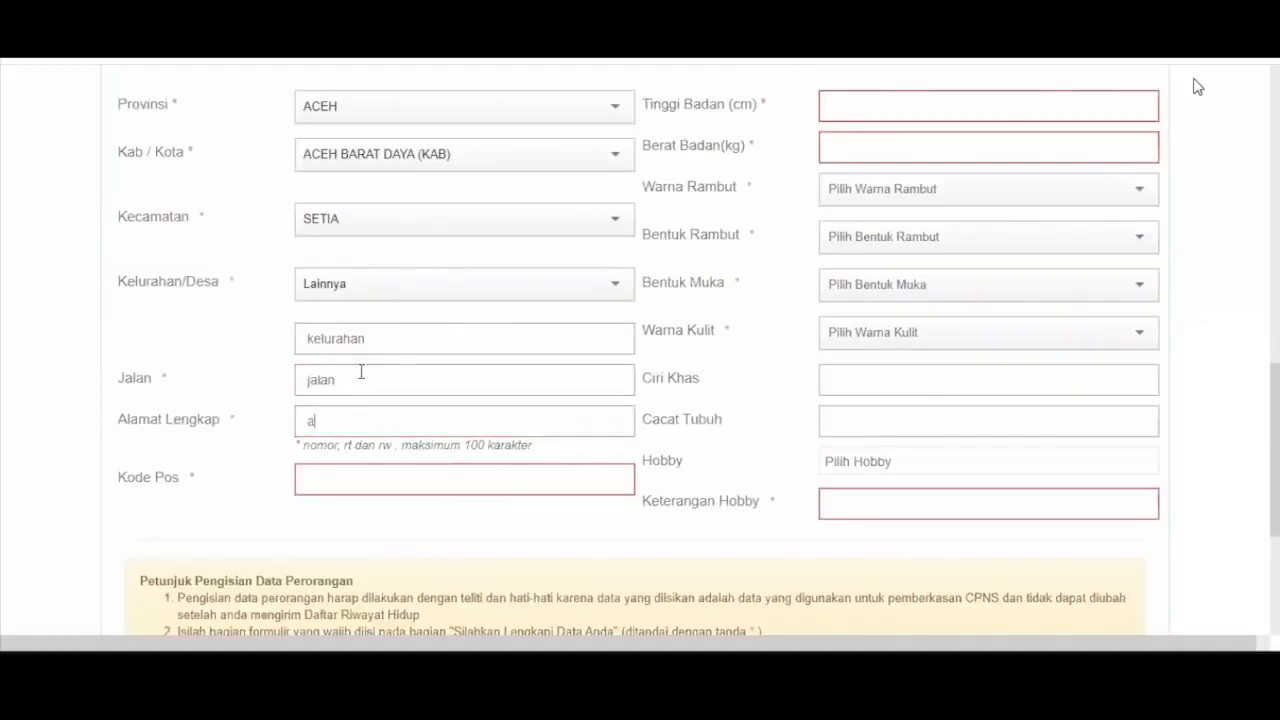
{"action": "type", "text": "lamat lengkap"}
{"action": "key", "text": "Tab"}
{"action": "type", "text": "1"}
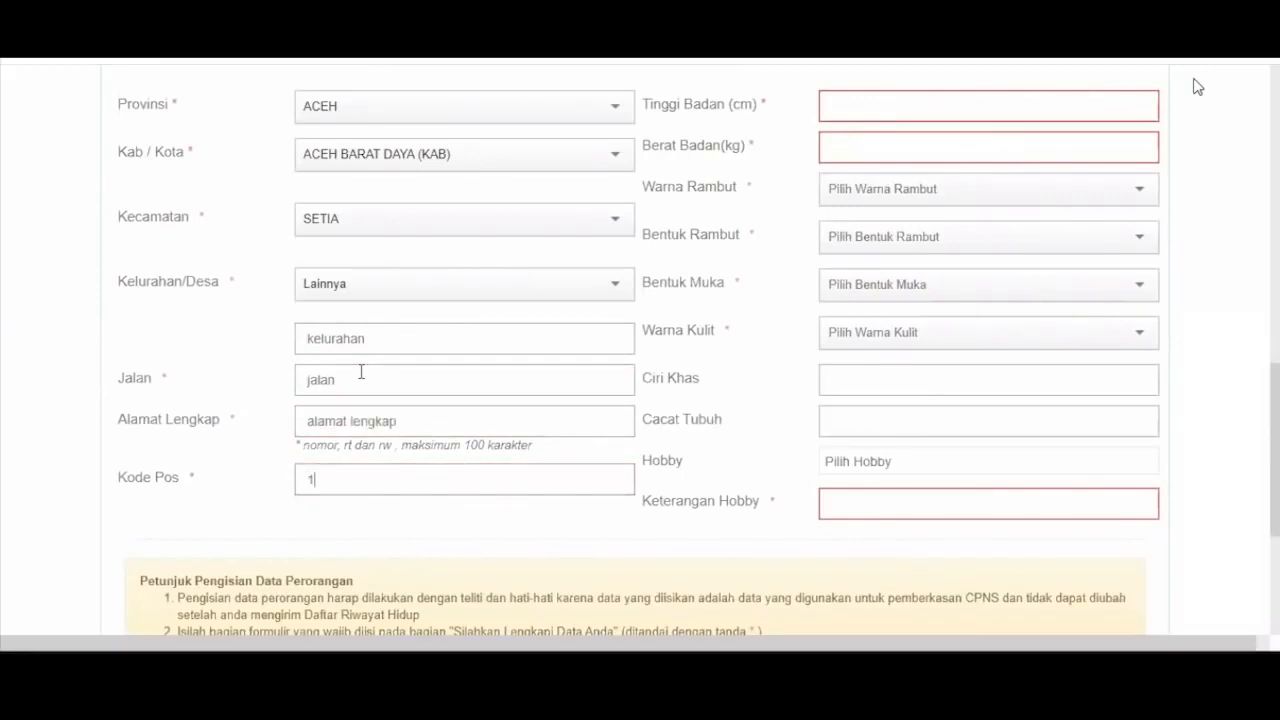
{"action": "type", "text": "2345"}
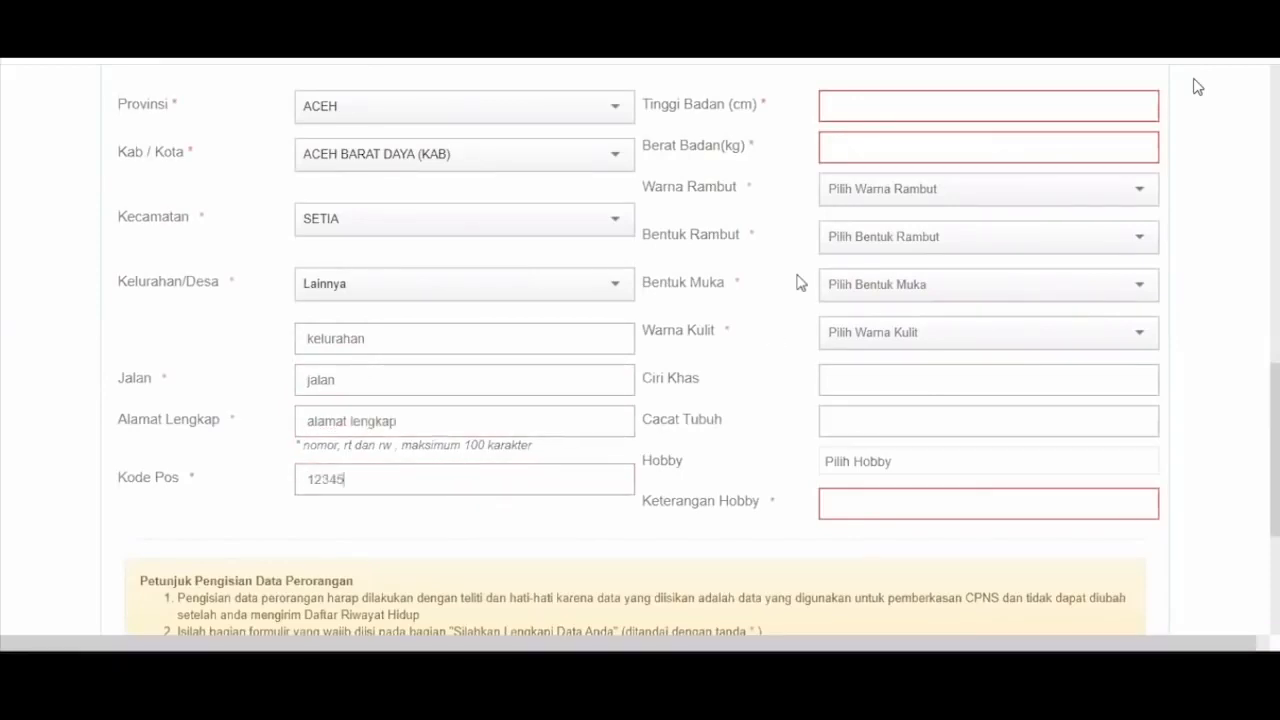
- Set height 167, weight 45, hair HITAM and LURUS, face KOTAK, skin KUNING LANGSAT
{"action": "scroll", "coordinate": [856, 222], "scroll_direction": "up", "scroll_amount": 1}
{"action": "left_click", "coordinate": [854, 218]}
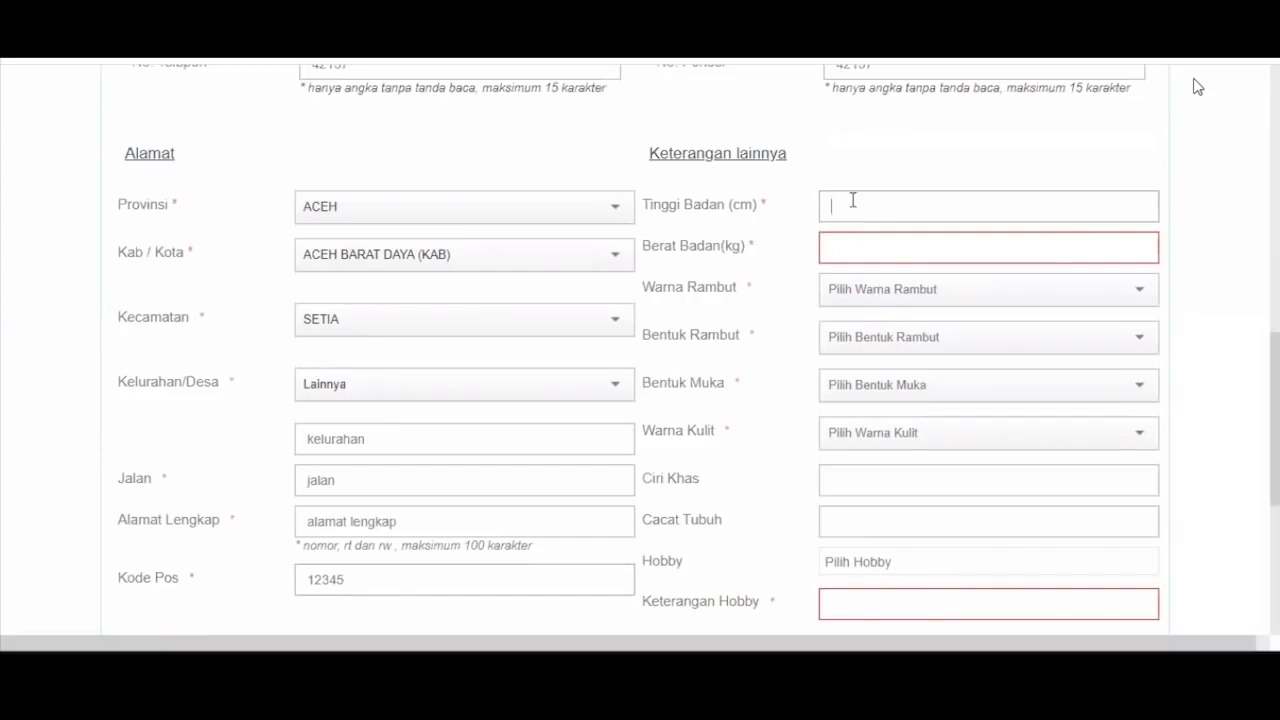
{"action": "type", "text": "167"}
{"action": "key", "text": "Tab"}
{"action": "type", "text": "45"}
{"action": "key", "text": "Tab"}
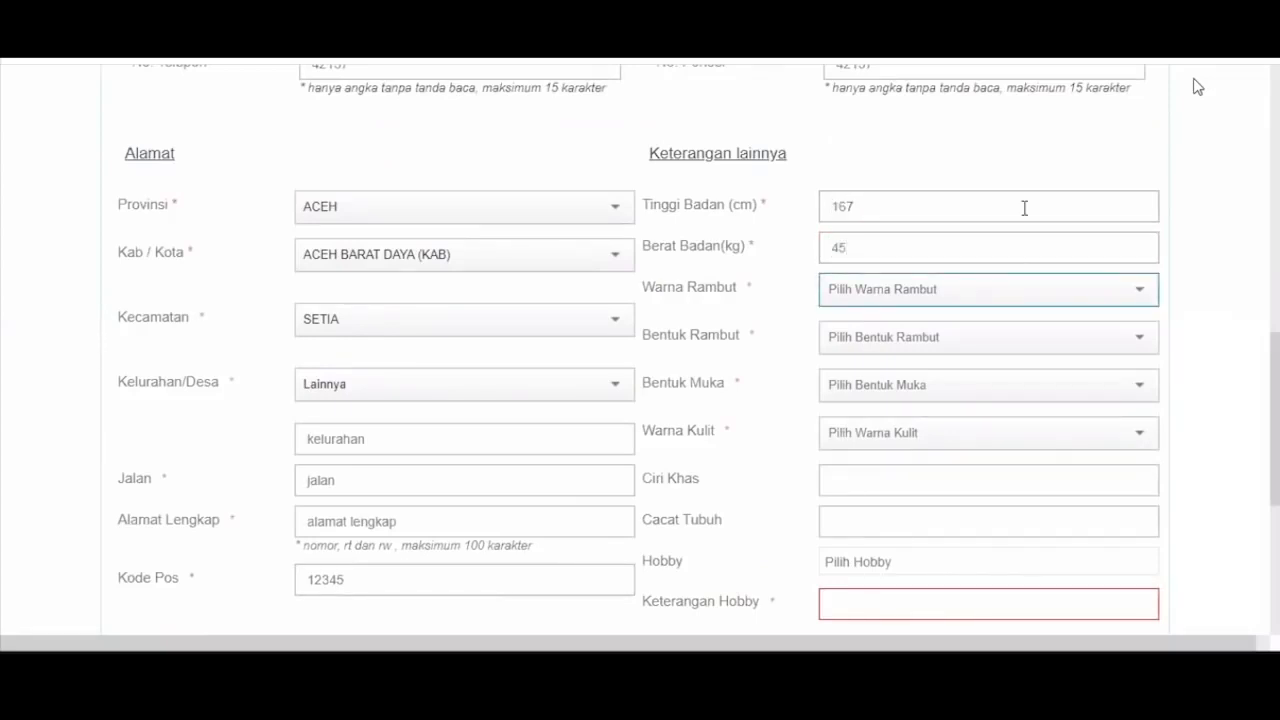
{"action": "key", "text": "h"}
{"action": "key", "text": "Tab"}
{"action": "key", "text": "l"}
{"action": "key", "text": "Tab"}
{"action": "key", "text": "k"}
{"action": "key", "text": "Tab"}
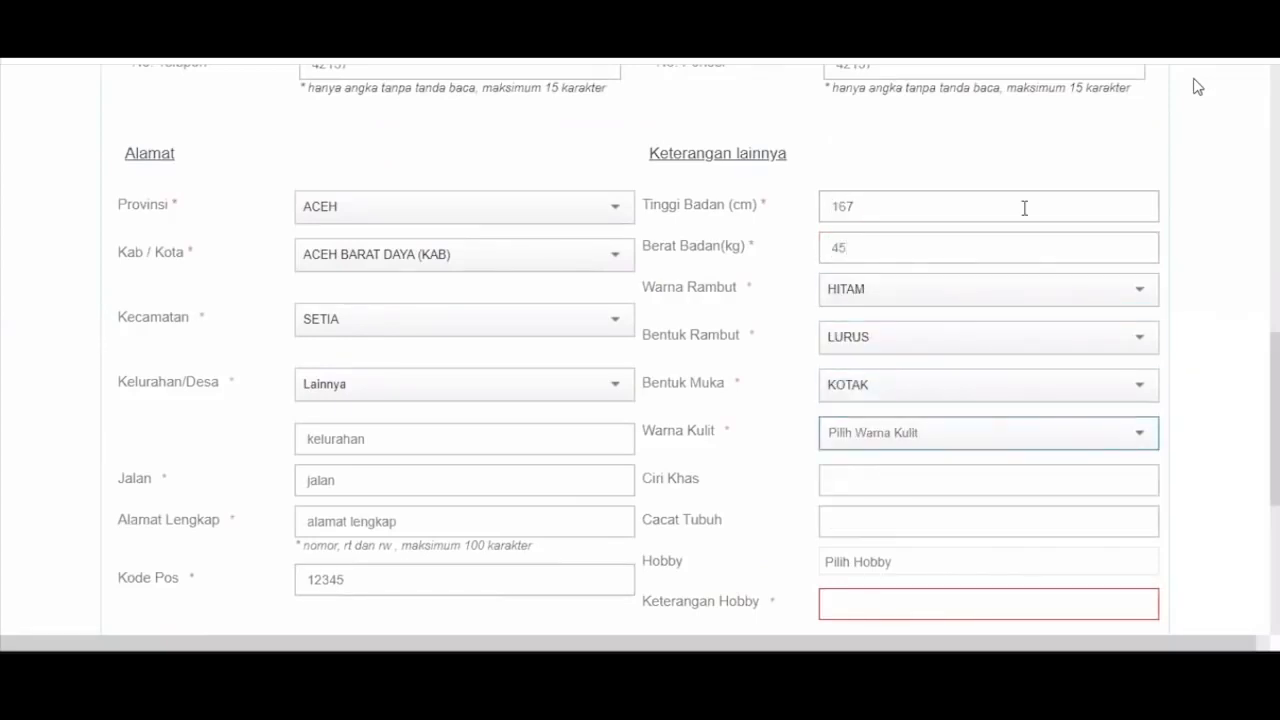
{"action": "key", "text": "k"}
- Pick hobbies OLAHRAGA and MENULIS, describe them as 'olahraga tenis', and save the personal data
{"action": "scroll", "coordinate": [888, 400], "scroll_direction": "down", "scroll_amount": 2}
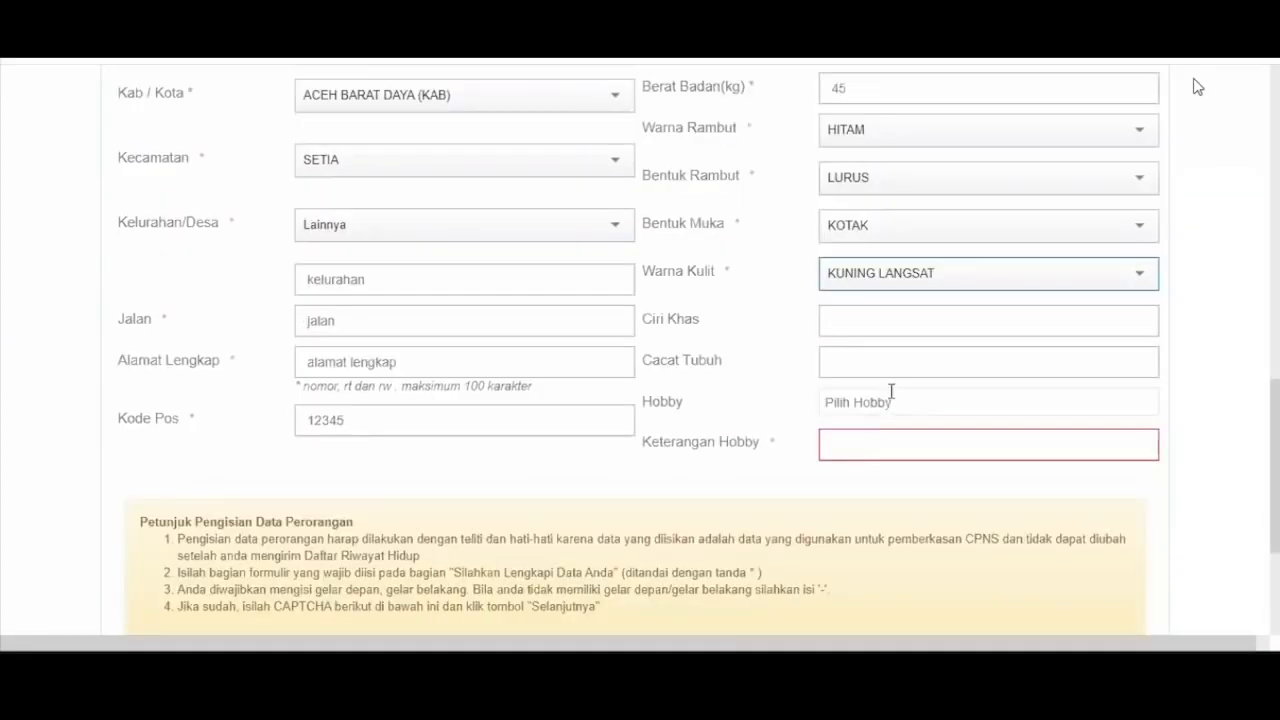
{"action": "scroll", "coordinate": [891, 391], "scroll_direction": "down", "scroll_amount": 1}
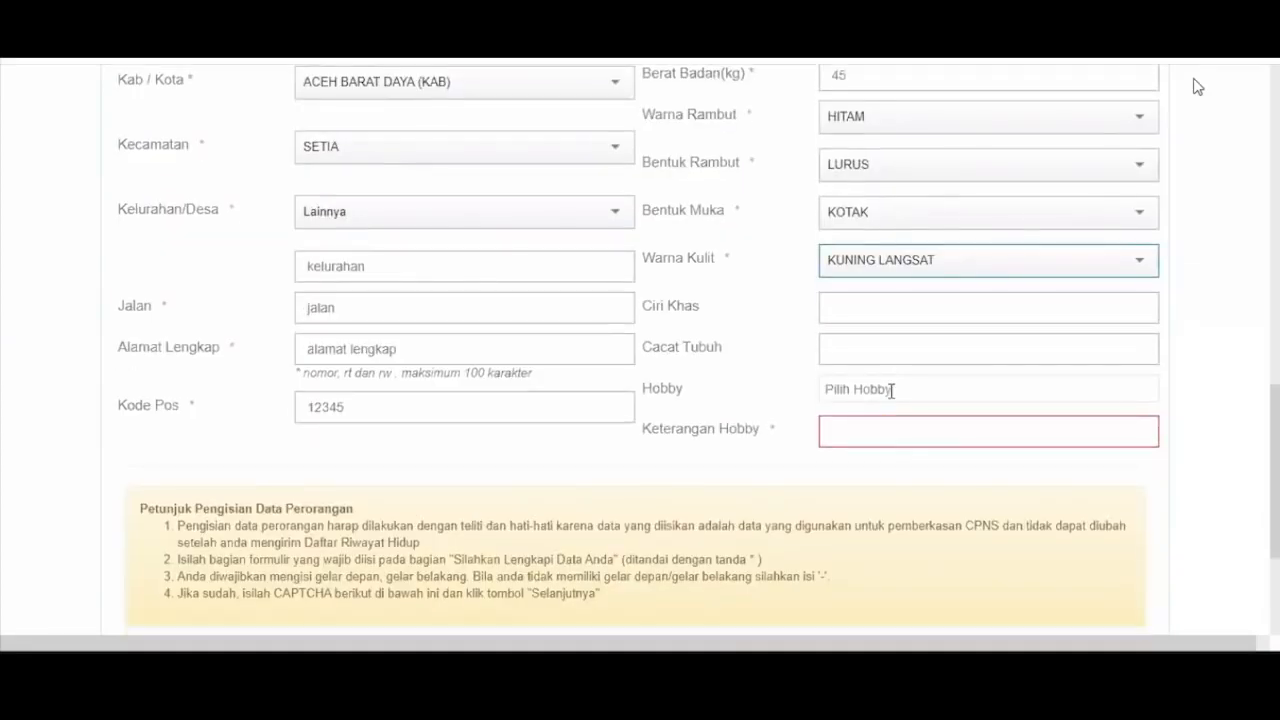
{"action": "left_click", "coordinate": [889, 392]}
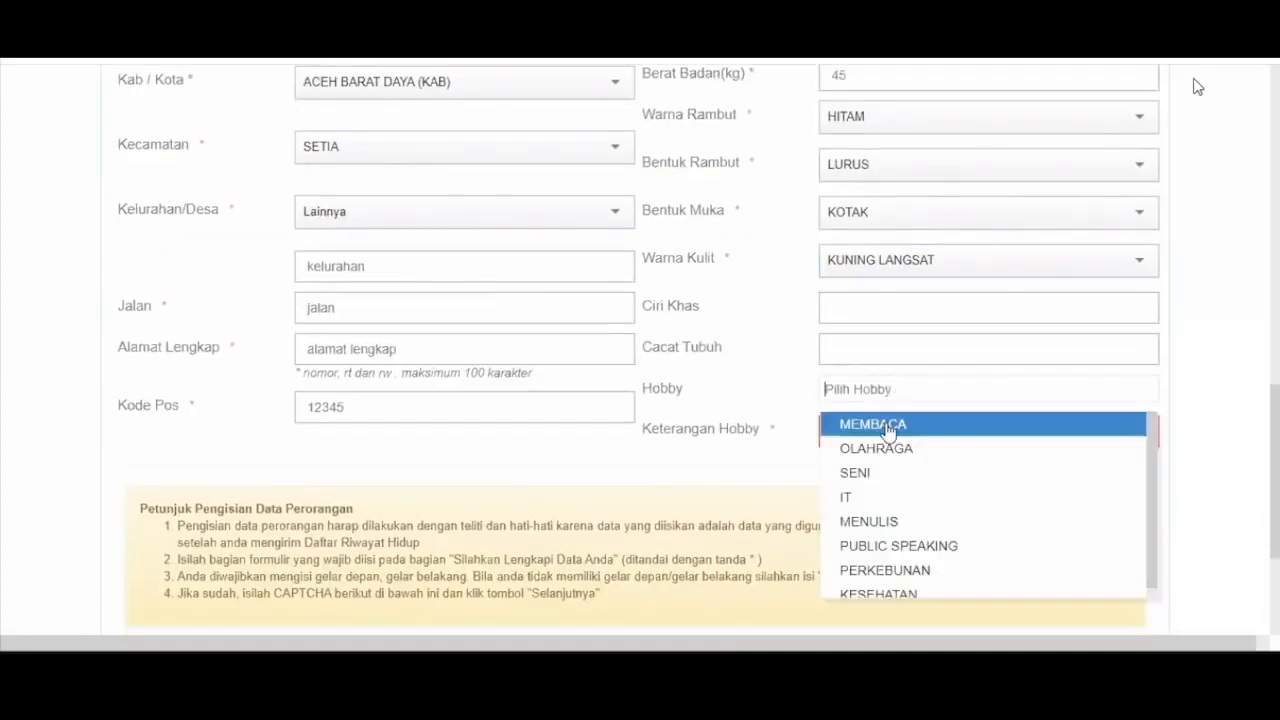
{"action": "left_click", "coordinate": [897, 449]}
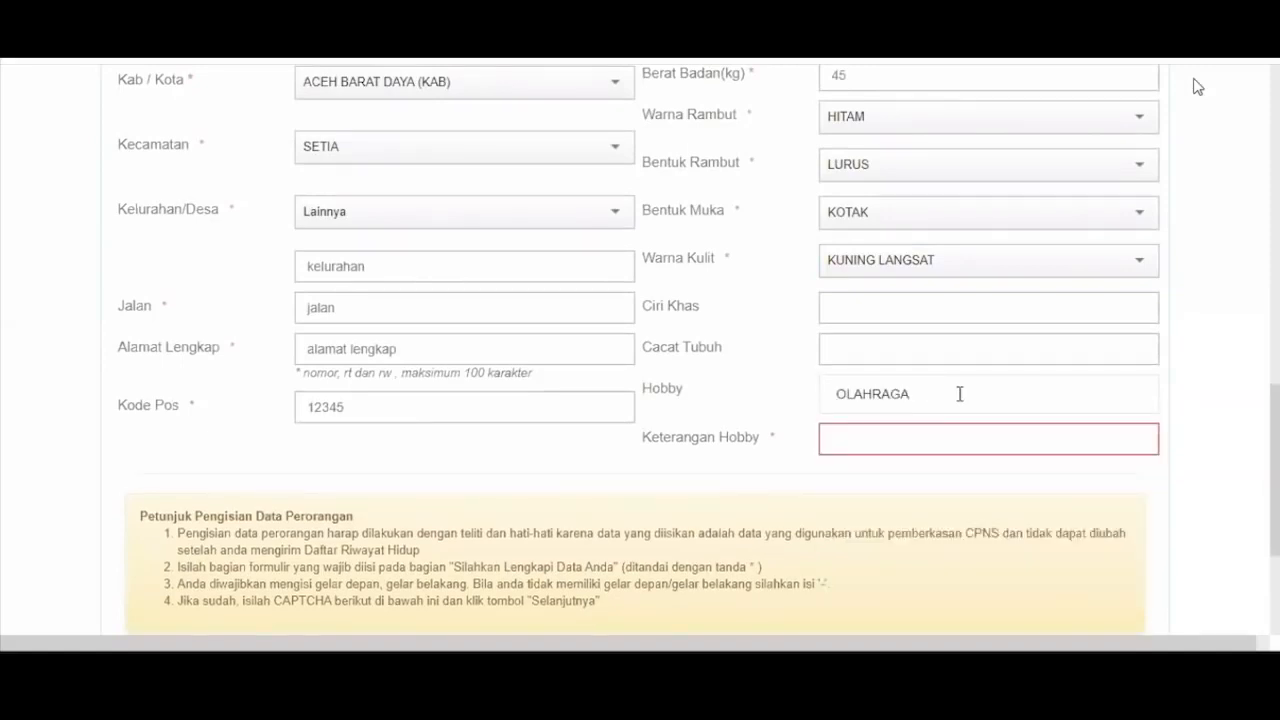
{"action": "left_click", "coordinate": [960, 394]}
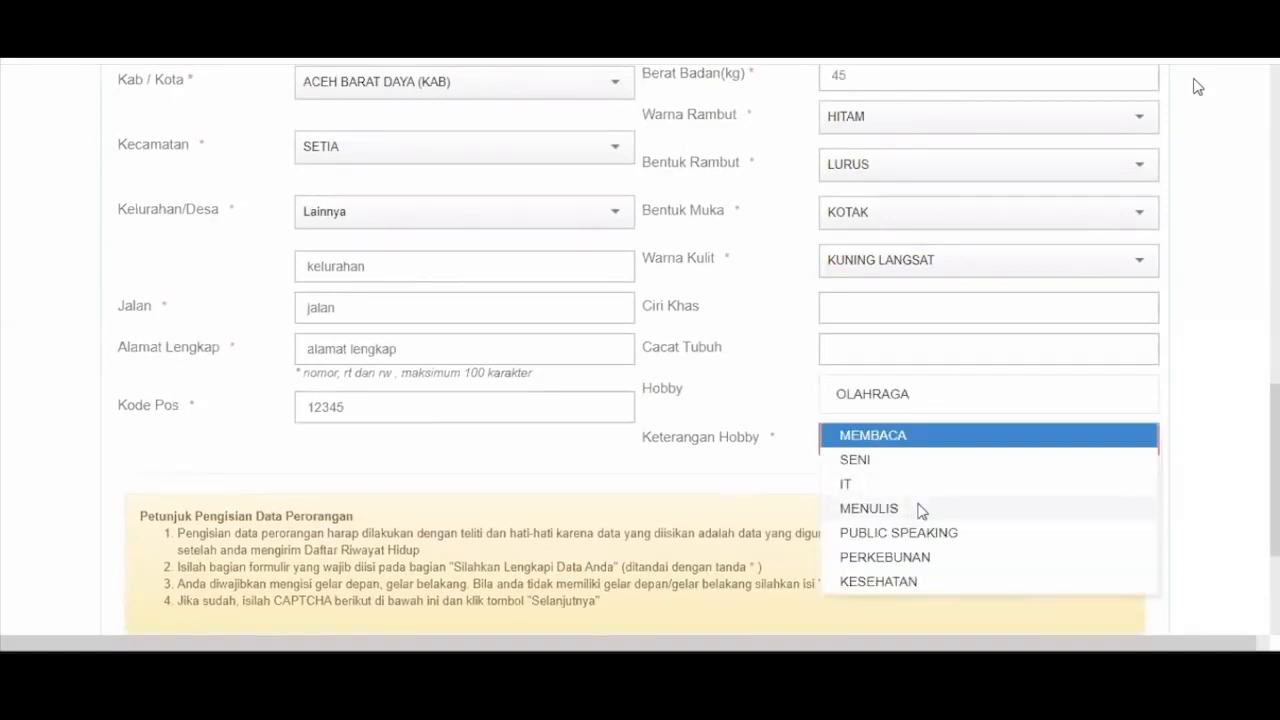
{"action": "left_click", "coordinate": [921, 509]}
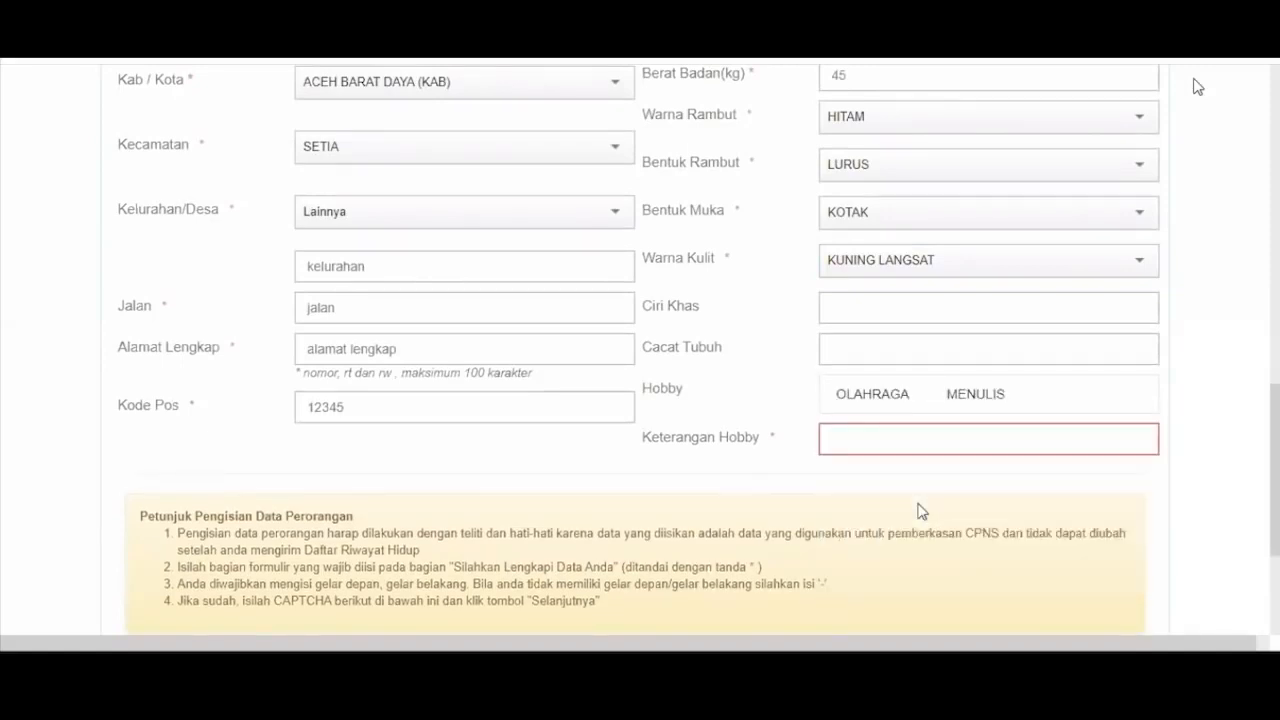
{"action": "left_click", "coordinate": [836, 435]}
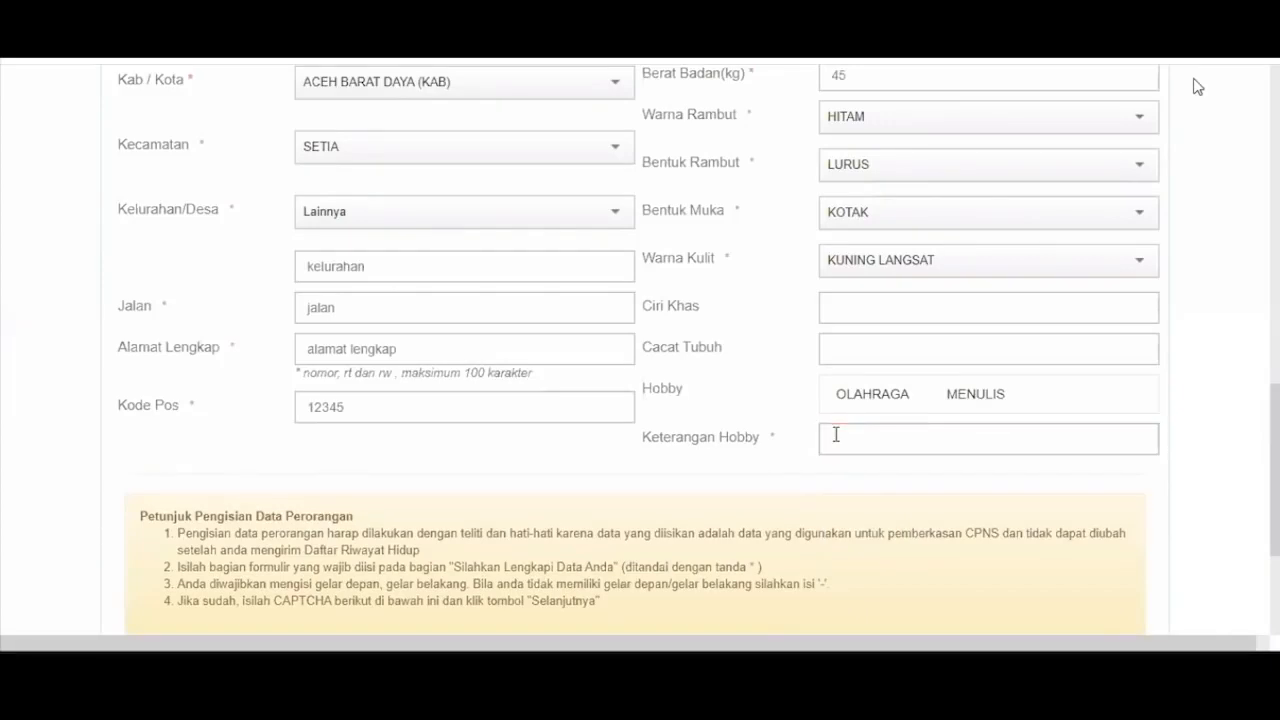
{"action": "type", "text": "olahraga tenis"}
{"action": "scroll", "coordinate": [475, 422], "scroll_direction": "down", "scroll_amount": 1}
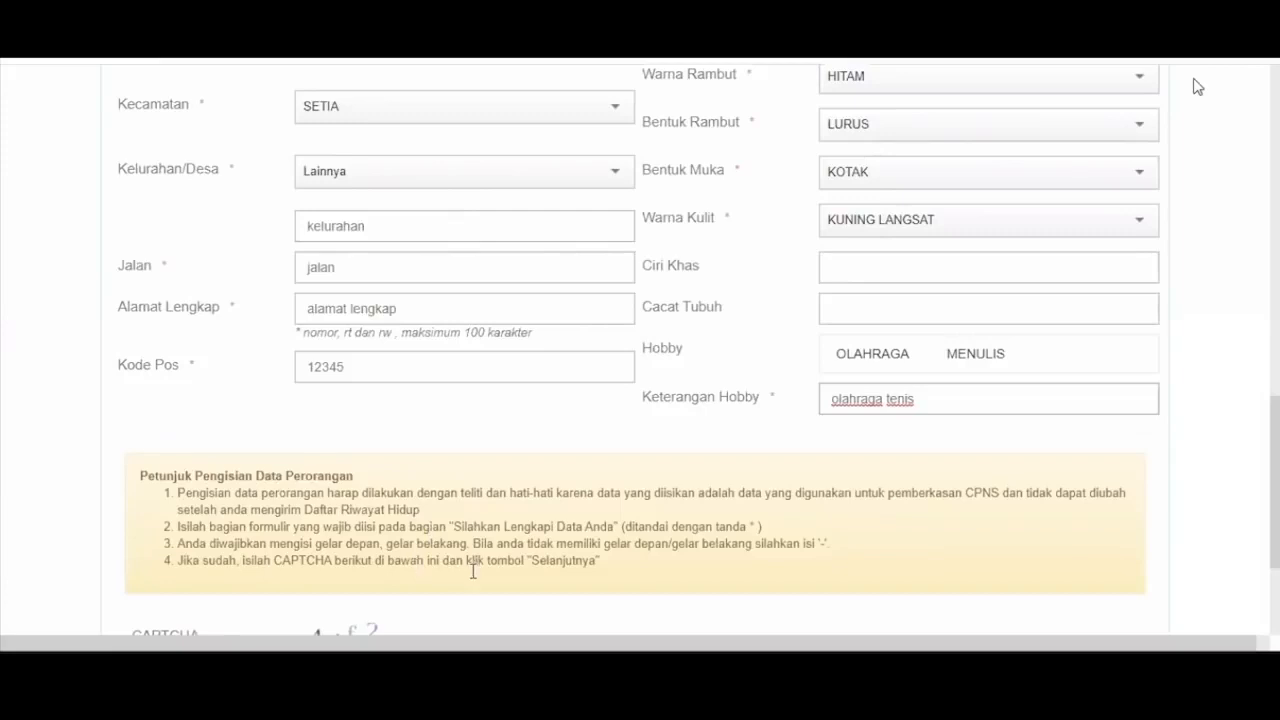
{"action": "scroll", "coordinate": [700, 555], "scroll_direction": "down", "scroll_amount": 3}
{"action": "left_click", "coordinate": [680, 571]}
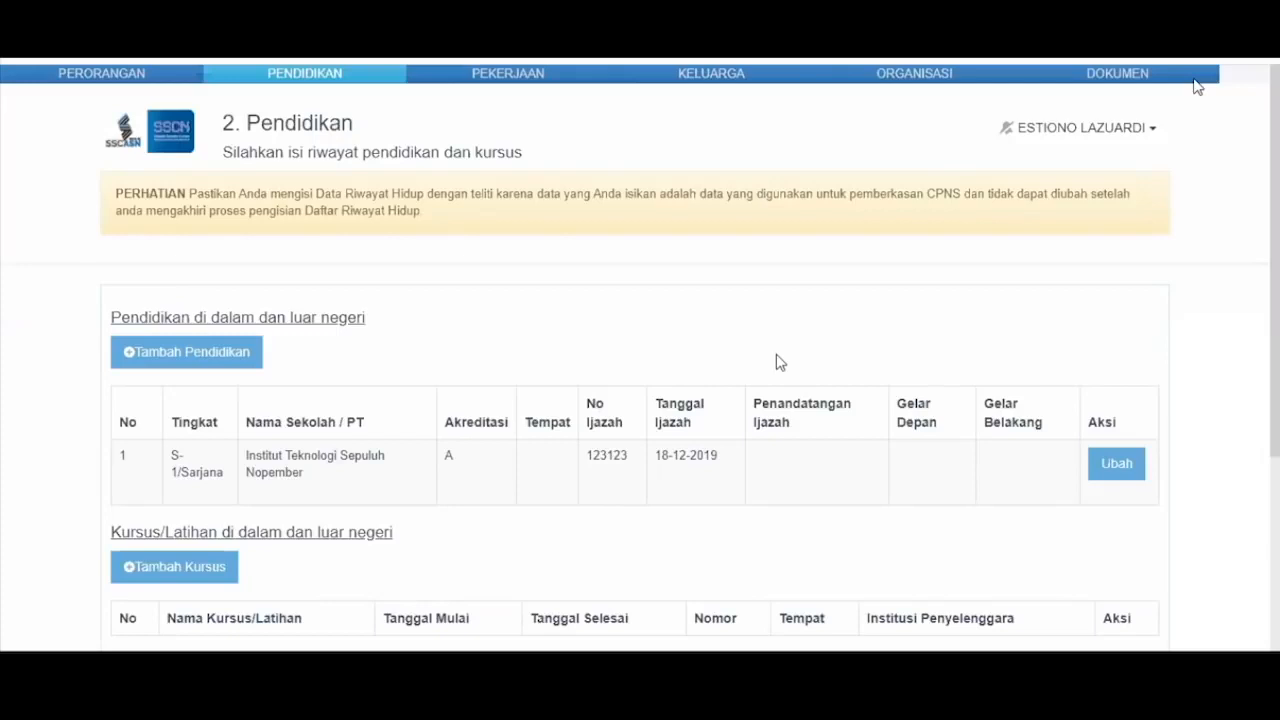
- Open the S-1/Sarjana entry from Institut Teknologi Sepuluh Nopember for editing
{"action": "left_click", "coordinate": [1108, 460]}
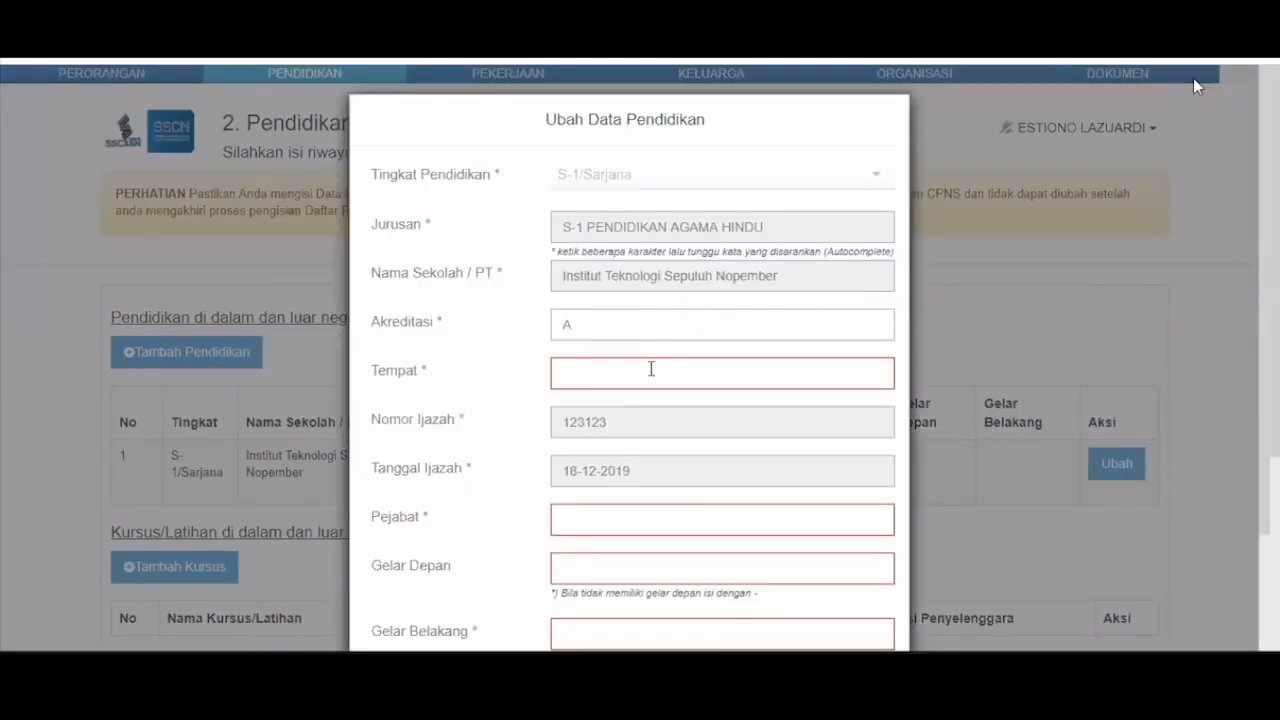
- Set the S-1 place to JAKARTA SELATAN (KOTA), Pejabat rektor, Gelar Depan '-', Gelar Belakang s.kom
{"action": "left_click", "coordinate": [651, 369]}
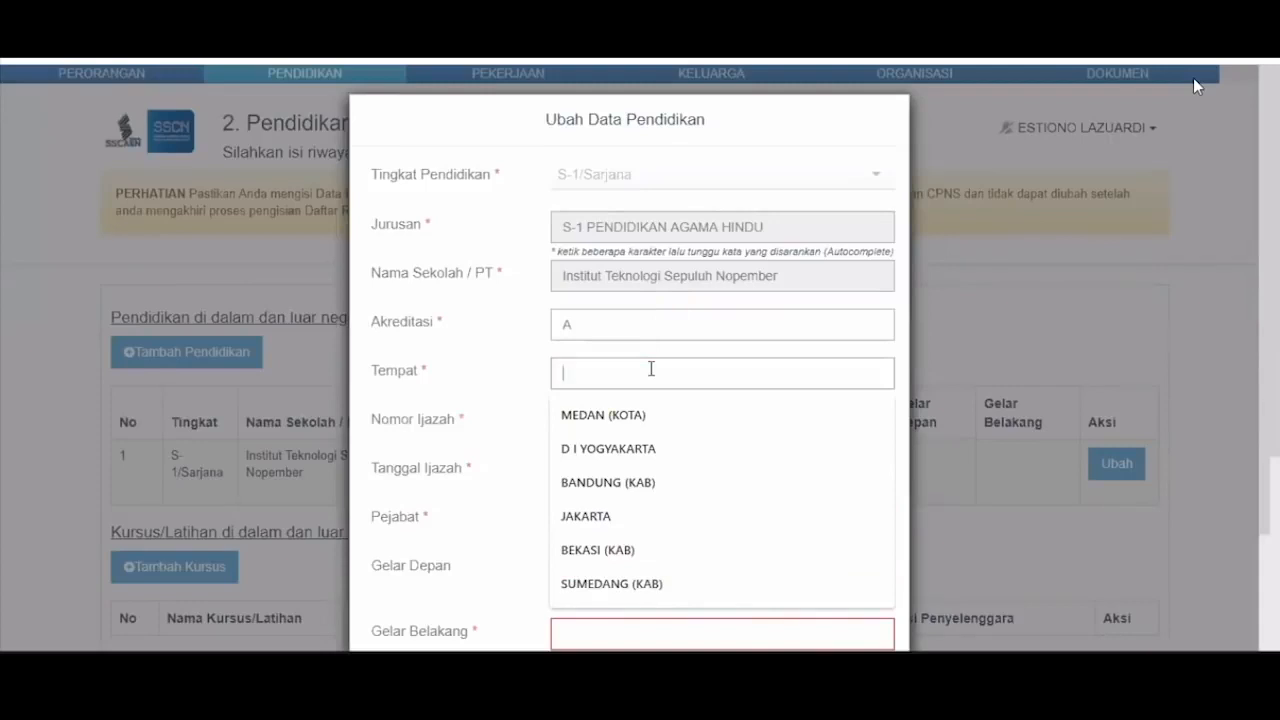
{"action": "type", "text": "jakarta"}
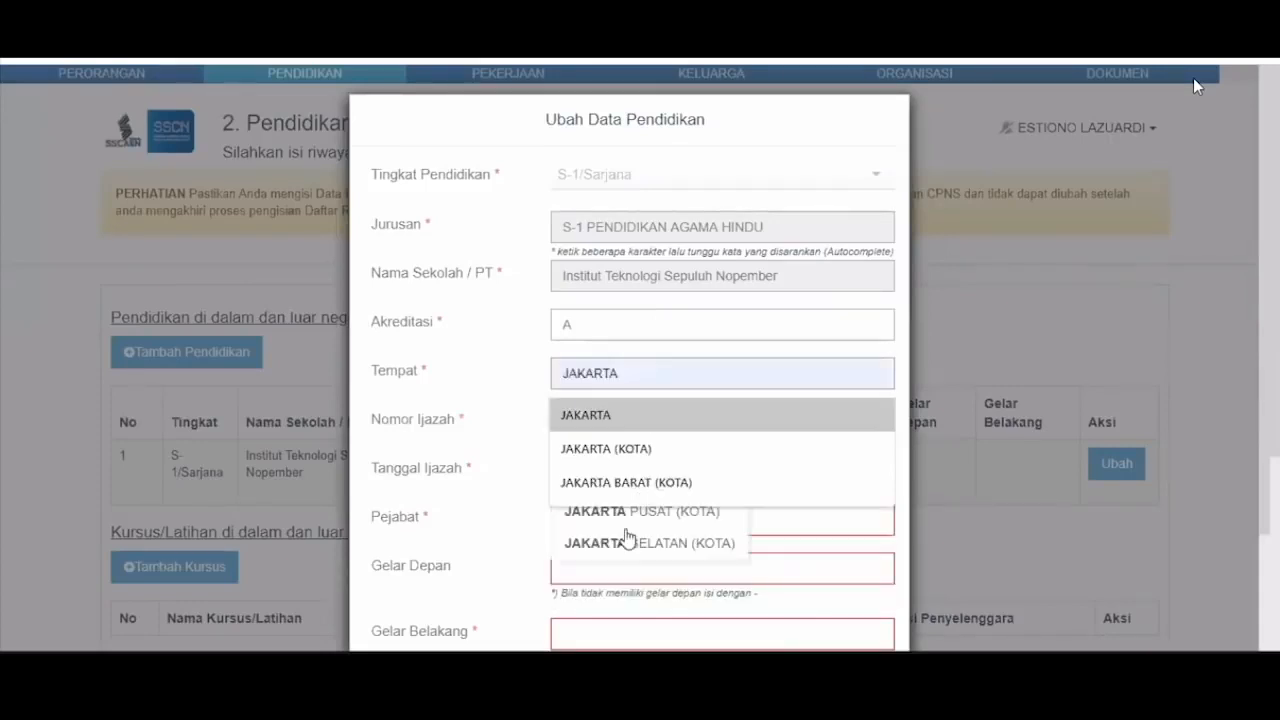
{"action": "left_click", "coordinate": [586, 538]}
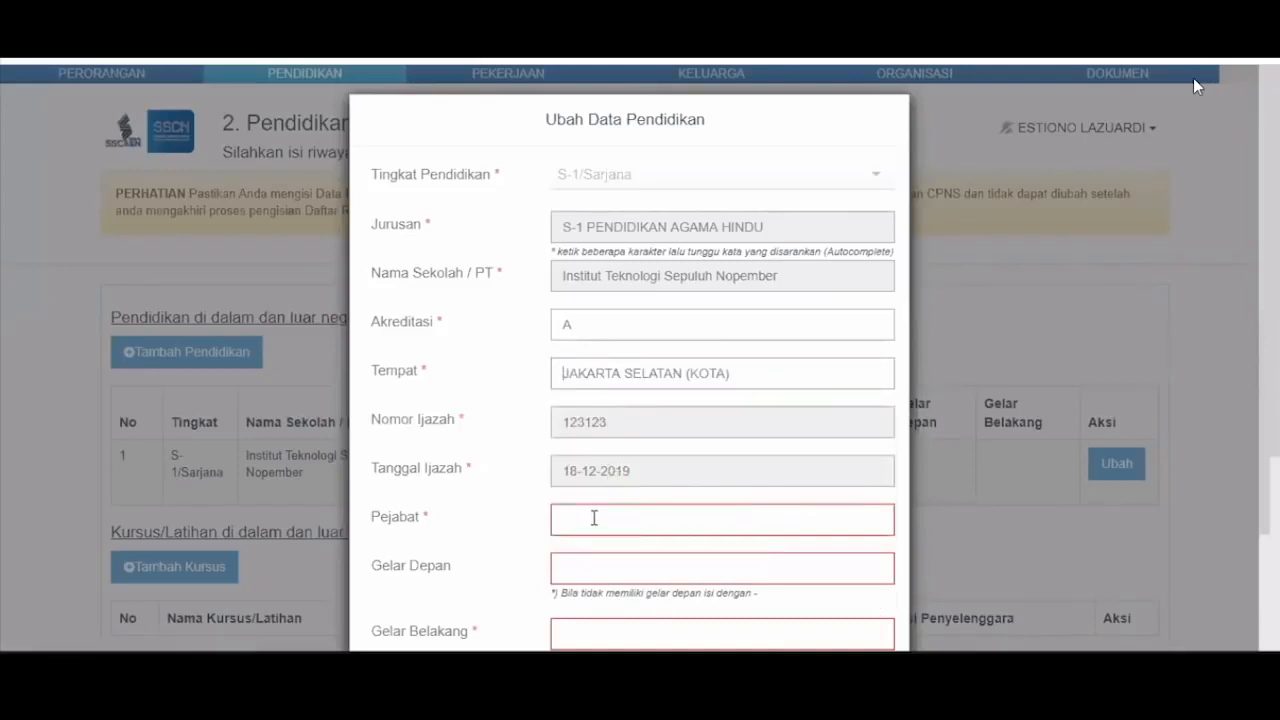
{"action": "left_click", "coordinate": [594, 518]}
{"action": "type", "text": "rektor"}
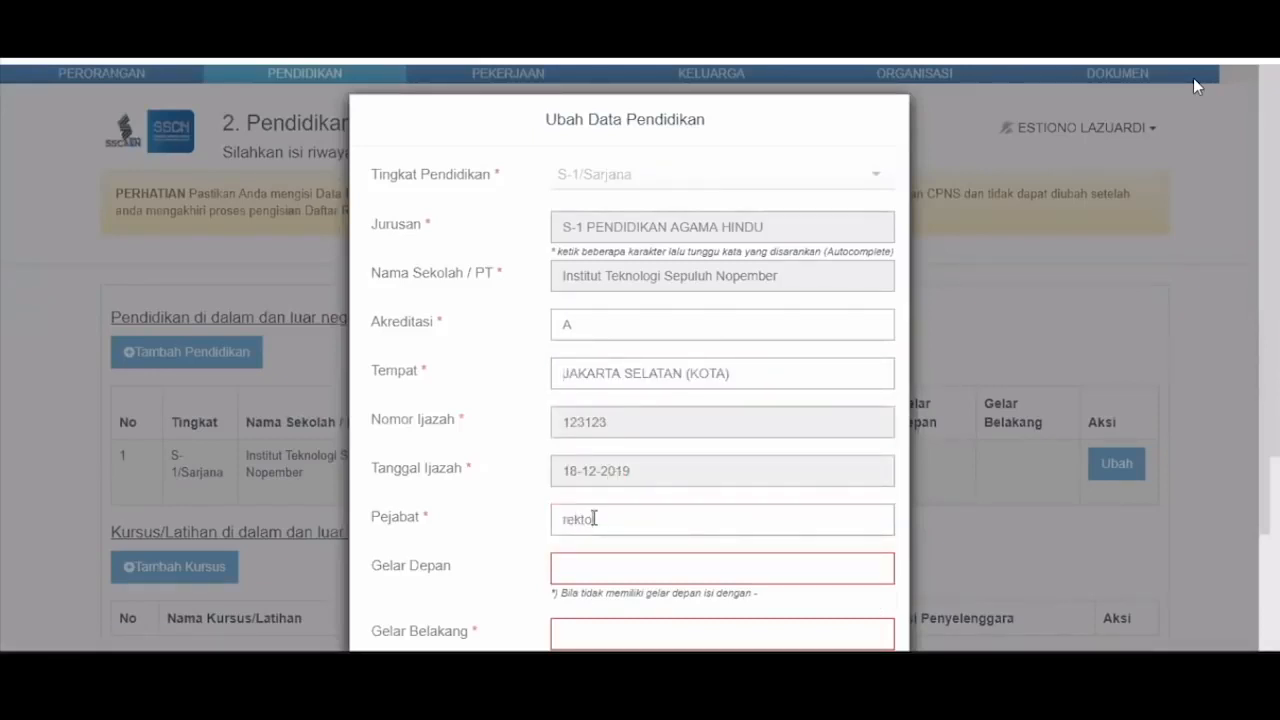
{"action": "key", "text": "Tab"}
{"action": "type", "text": "-"}
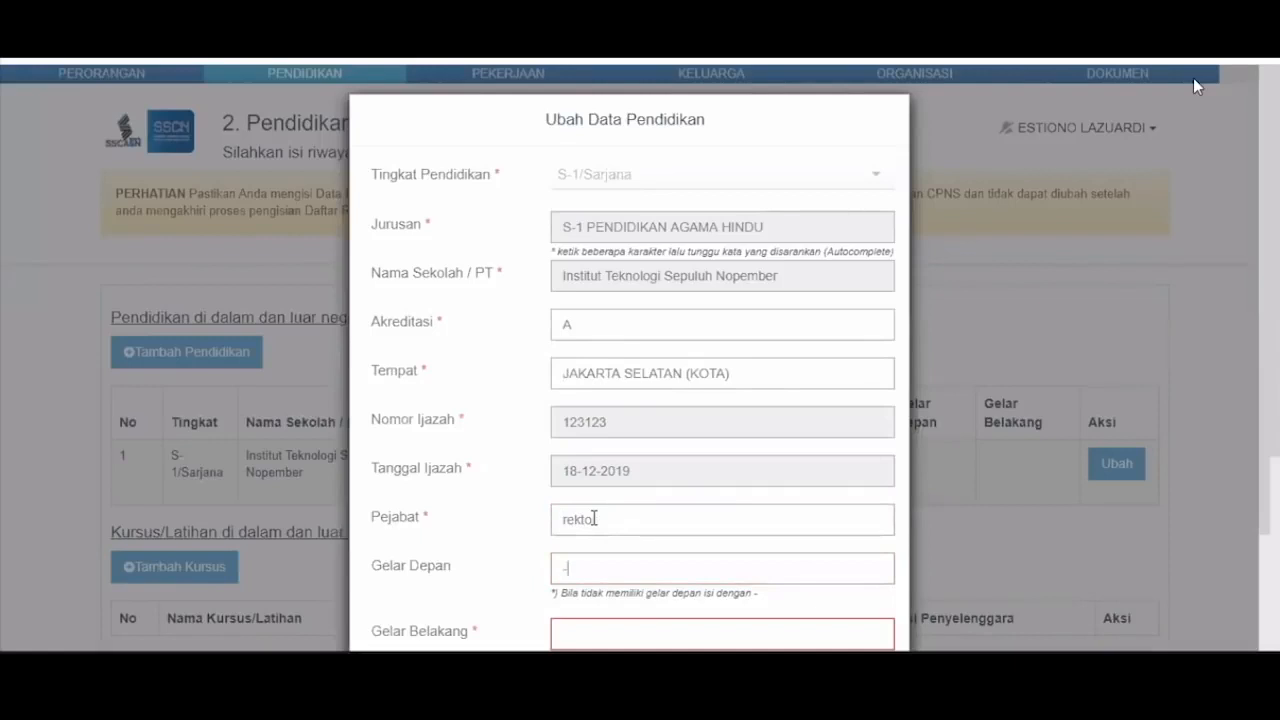
{"action": "key", "text": "Tab"}
{"action": "type", "text": "s."}
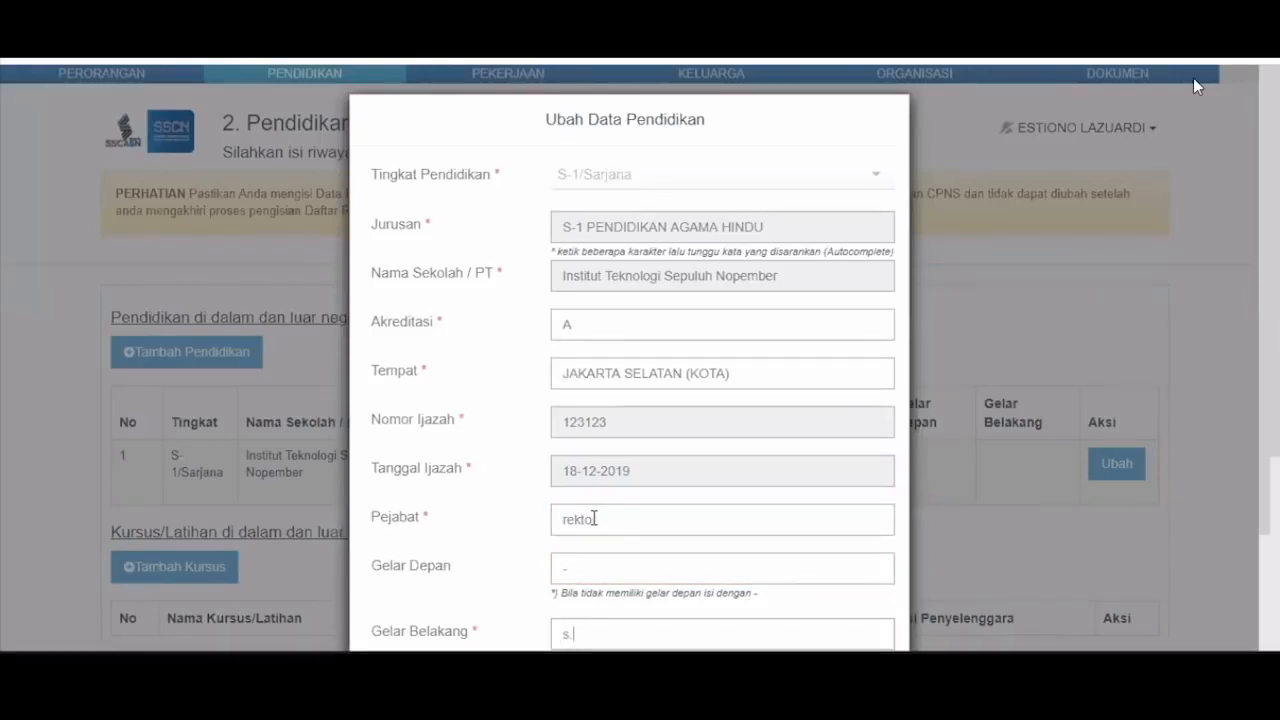
{"action": "type", "text": "kom"}
{"action": "scroll", "coordinate": [798, 574], "scroll_direction": "down", "scroll_amount": 2}
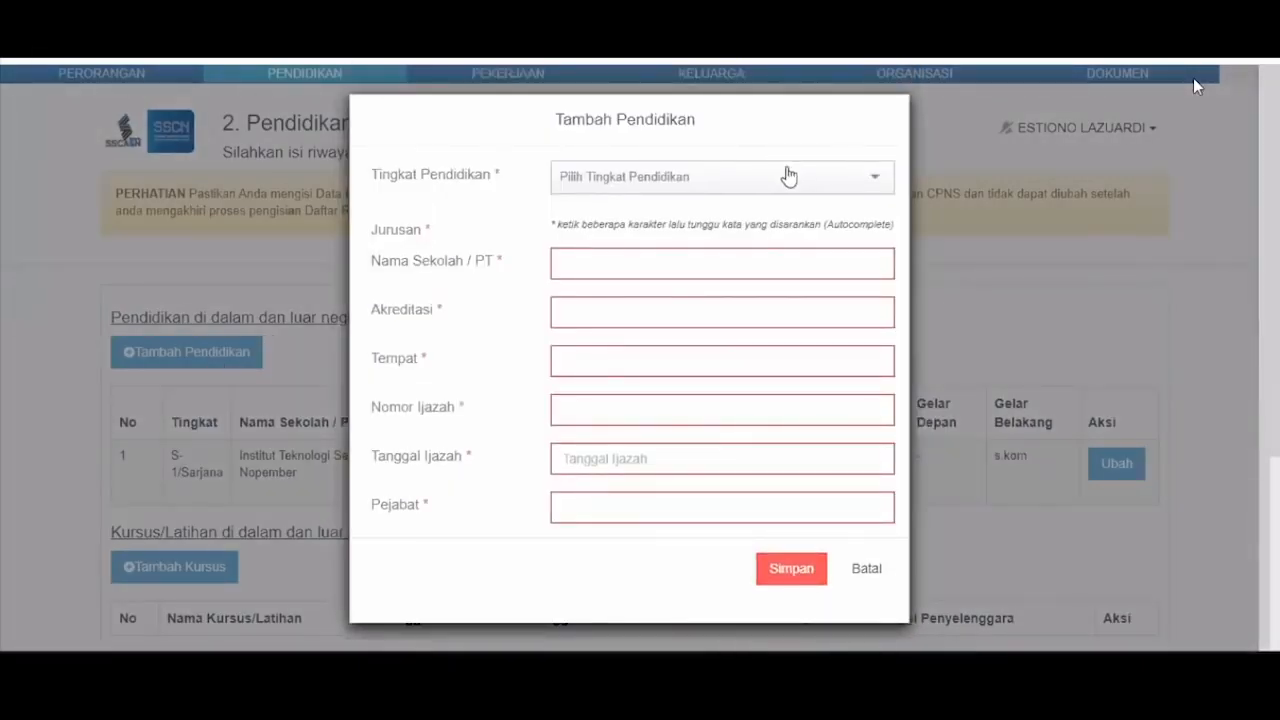
- Set the new education entry's Tingkat Pendidikan to SLTA
{"action": "left_click", "coordinate": [788, 176]}
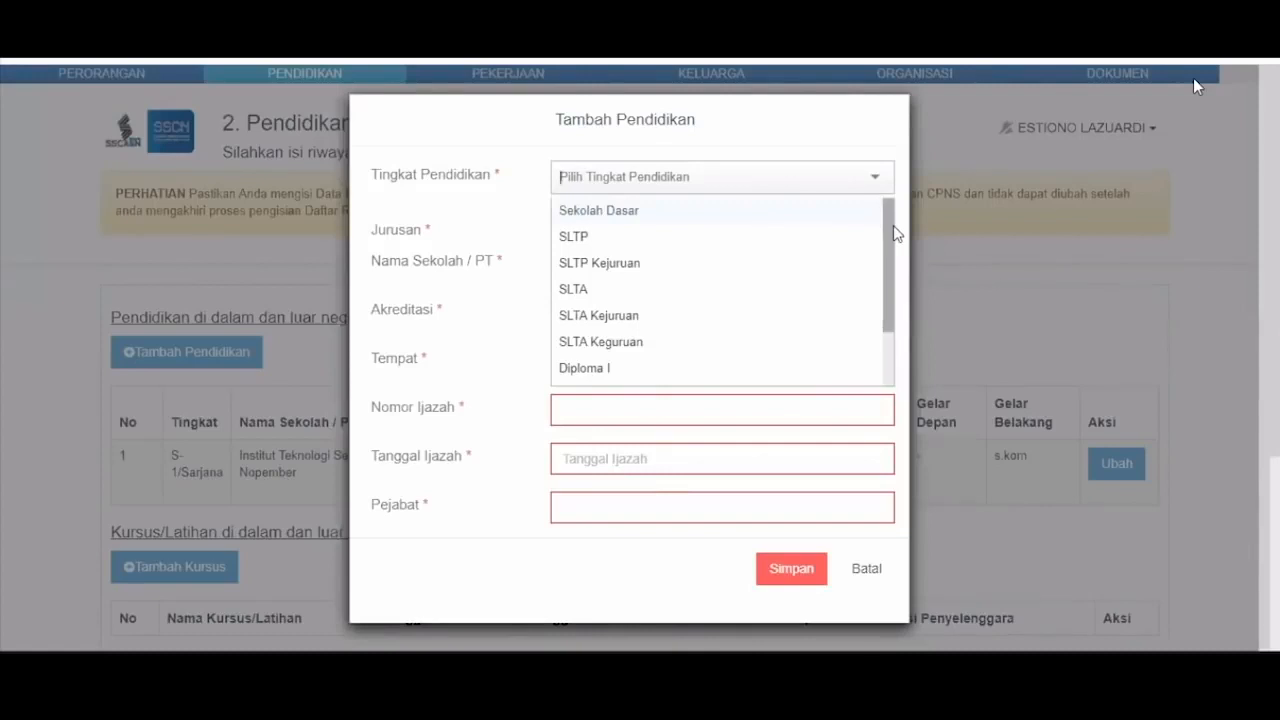
{"action": "scroll", "coordinate": [893, 292], "scroll_direction": "down", "scroll_amount": 1}
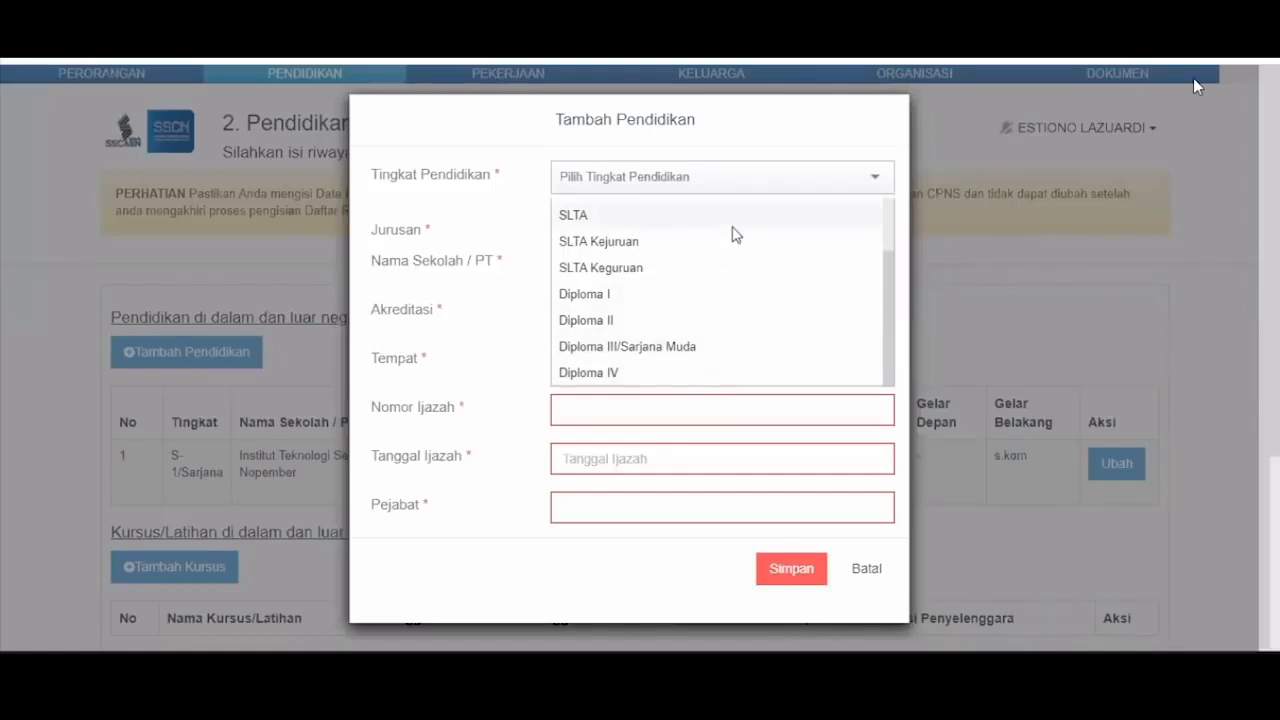
{"action": "left_click", "coordinate": [689, 218]}
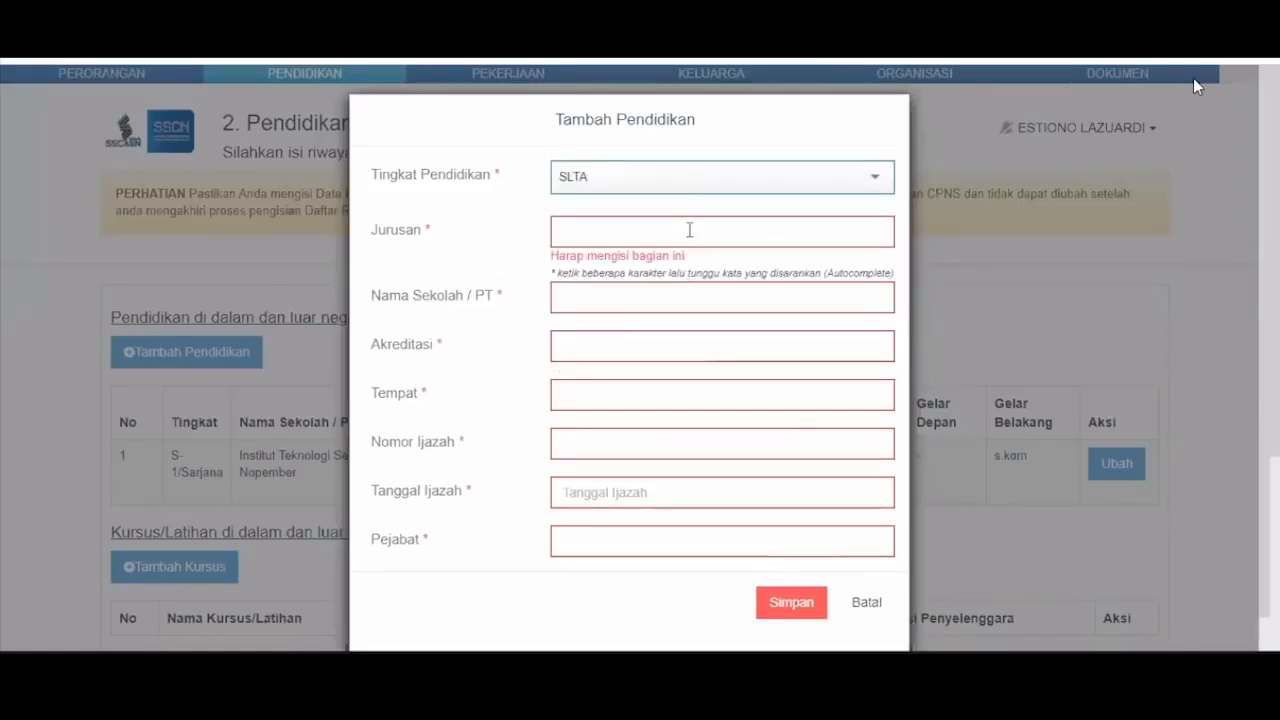
- Enter major SMA, school name 'sma' and accreditation A for the SLTA record
{"action": "left_click", "coordinate": [689, 230]}
{"action": "type", "text": "sma"}
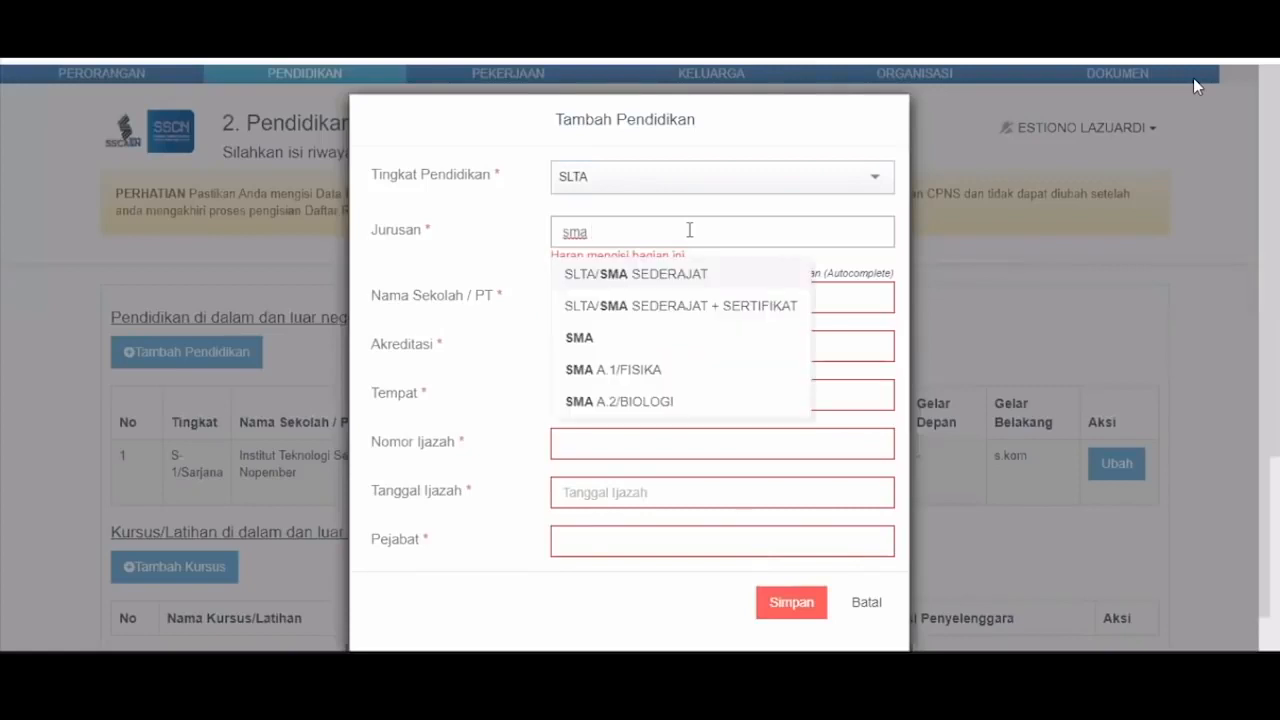
{"action": "left_click", "coordinate": [622, 340]}
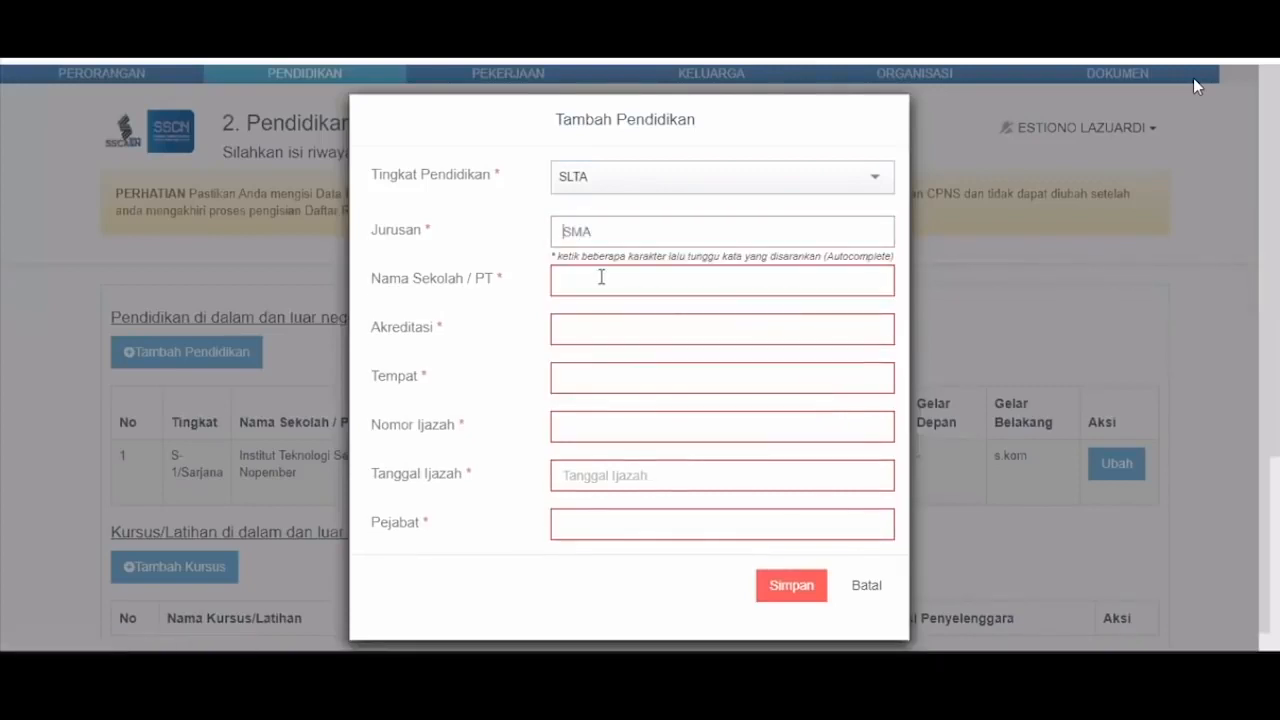
{"action": "left_click", "coordinate": [601, 277]}
{"action": "type", "text": "sma"}
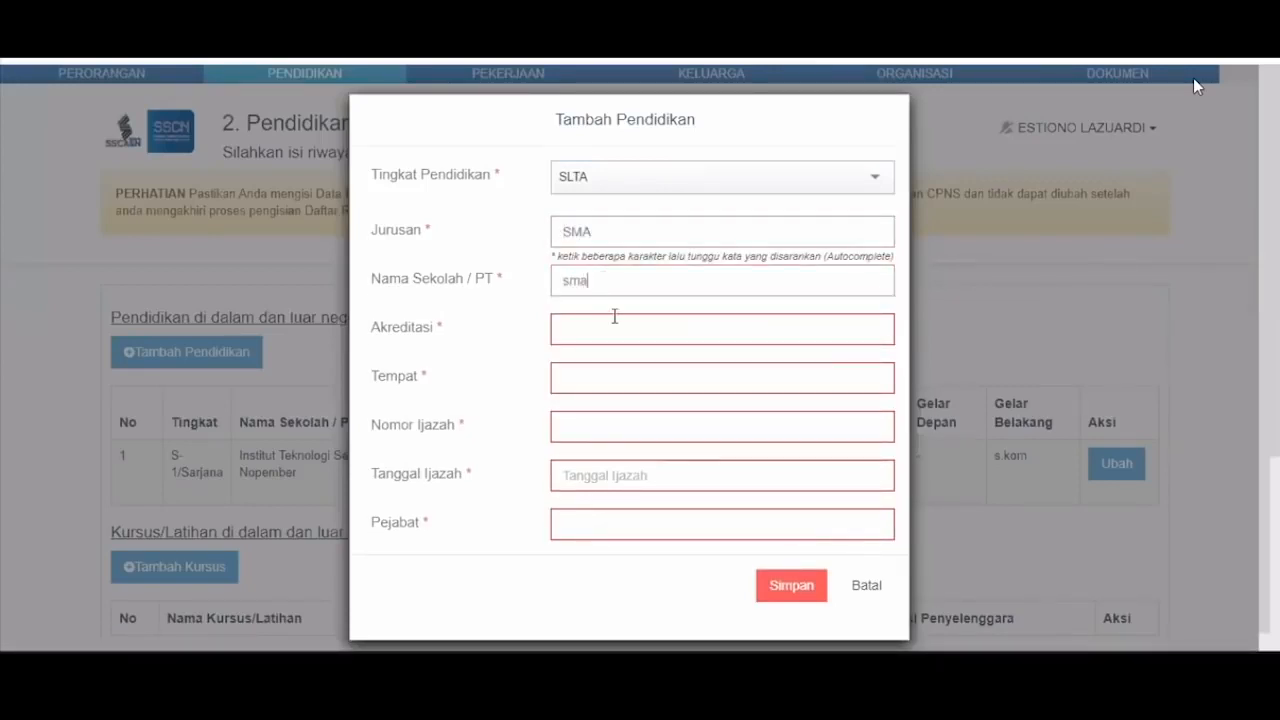
{"action": "left_click", "coordinate": [614, 320]}
{"action": "type", "text": "A"}
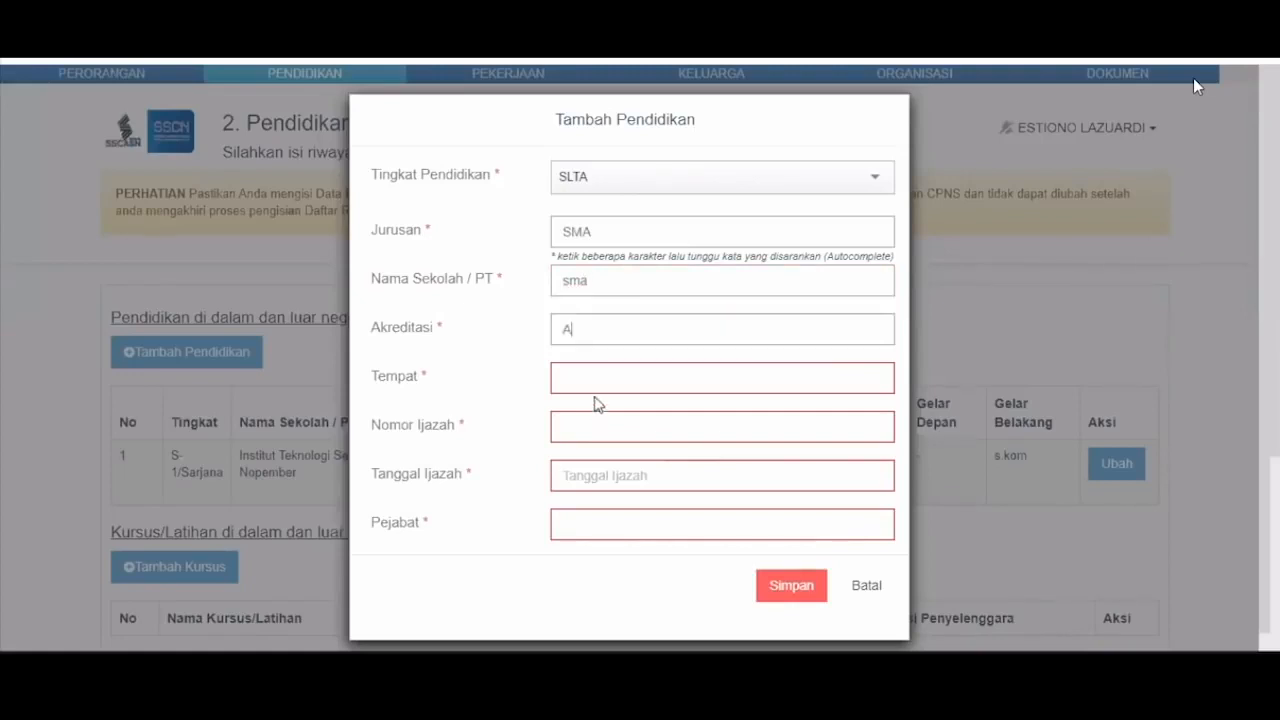
- Set place PAPUA, Nomor Ijazah 123456, date 16-06-2020 and Pejabat kepsek
{"action": "left_click", "coordinate": [595, 394]}
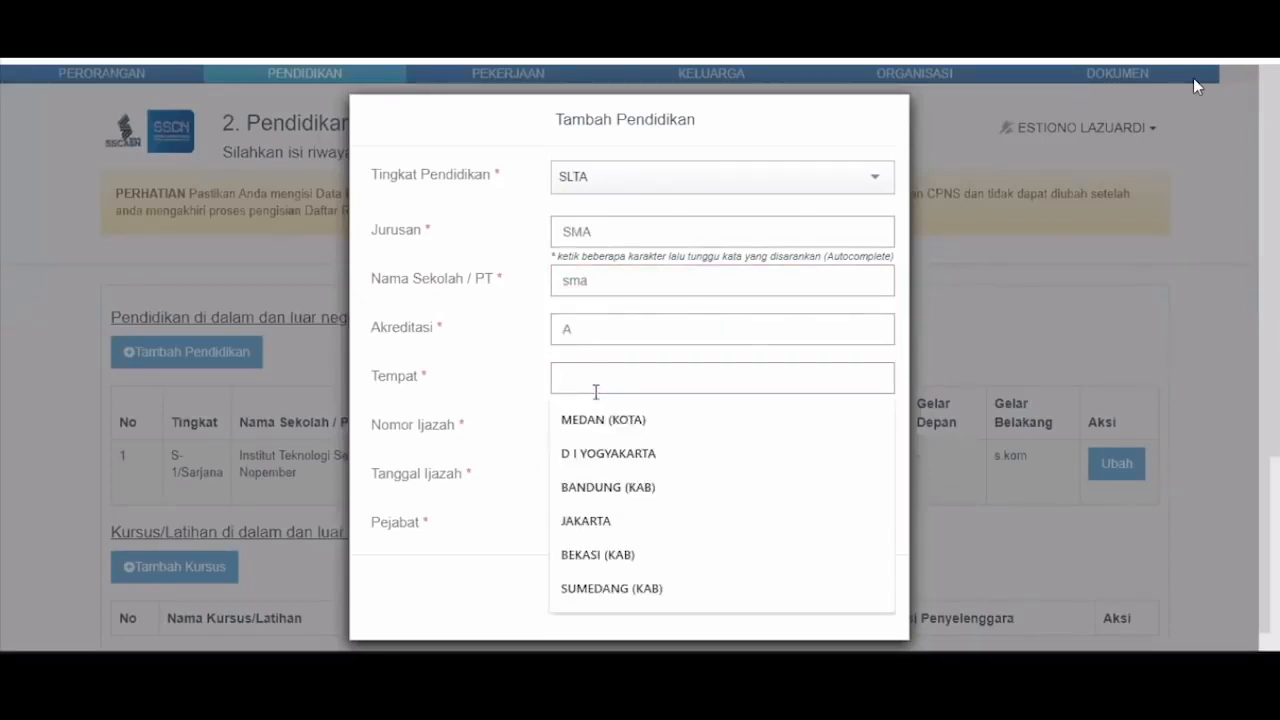
{"action": "type", "text": "papua"}
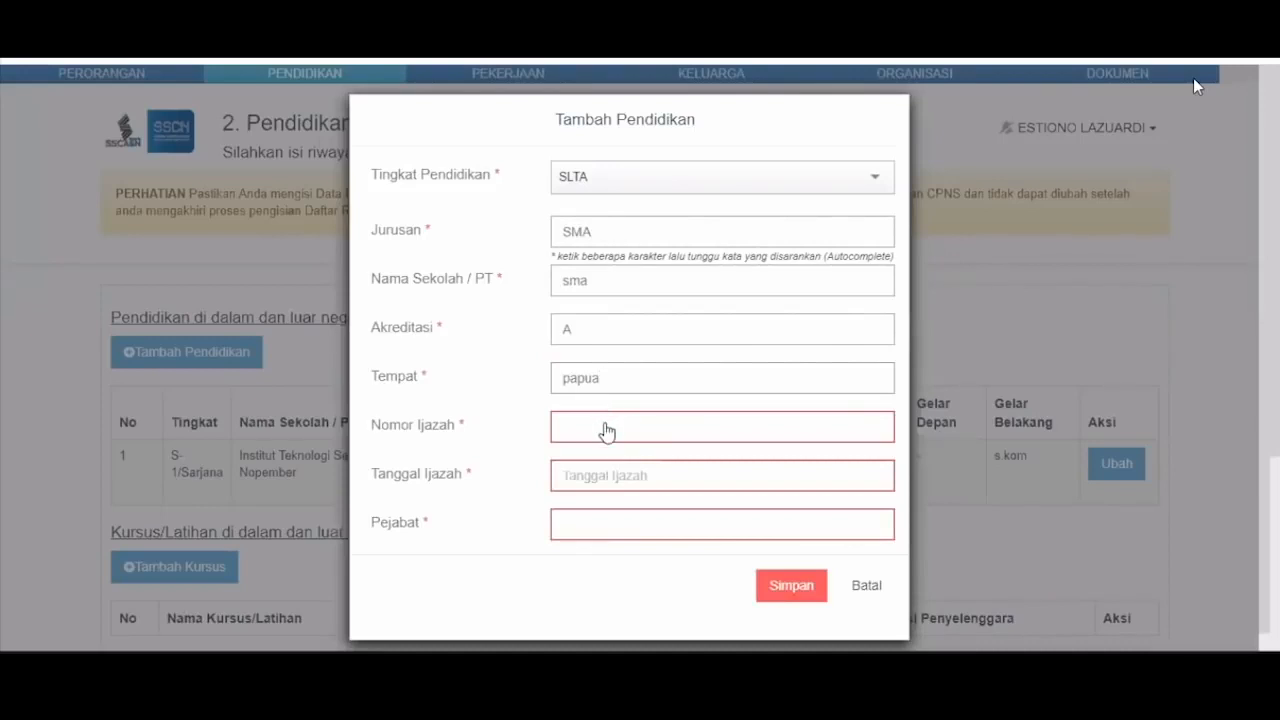
{"action": "left_click", "coordinate": [606, 423]}
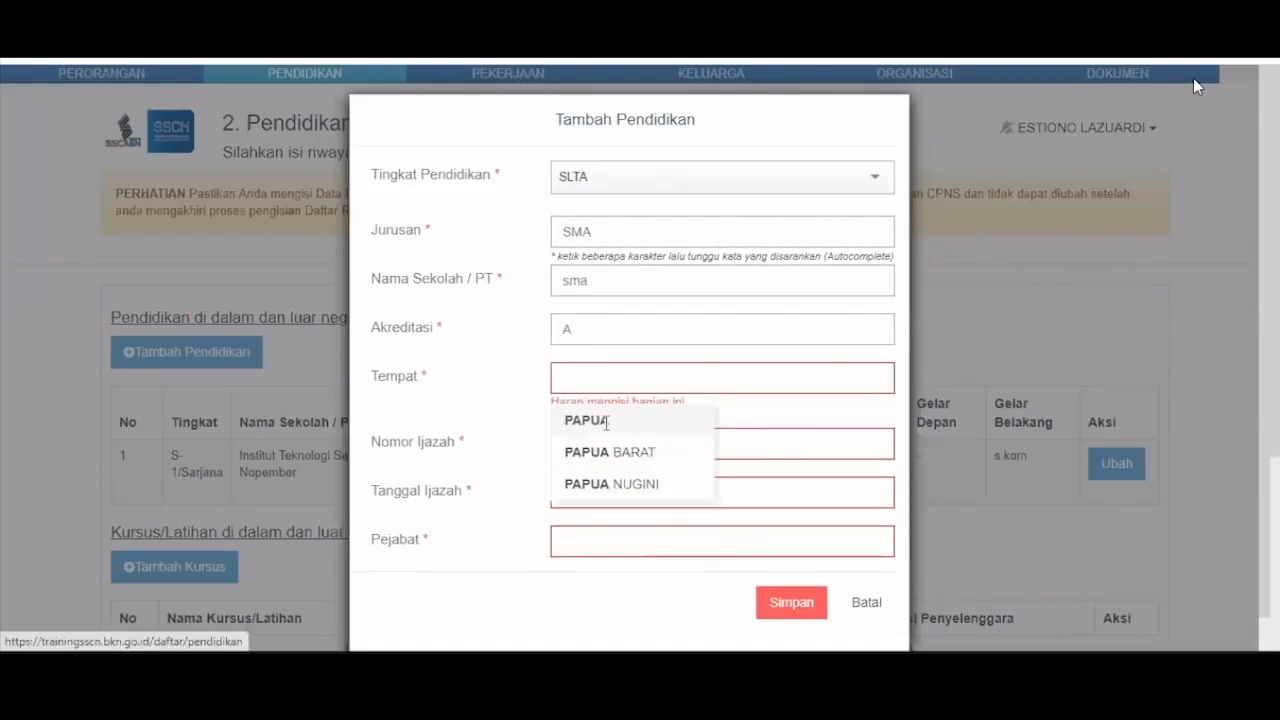
{"action": "left_click", "coordinate": [606, 428]}
{"action": "type", "text": "123456"}
{"action": "key", "text": "Tab"}
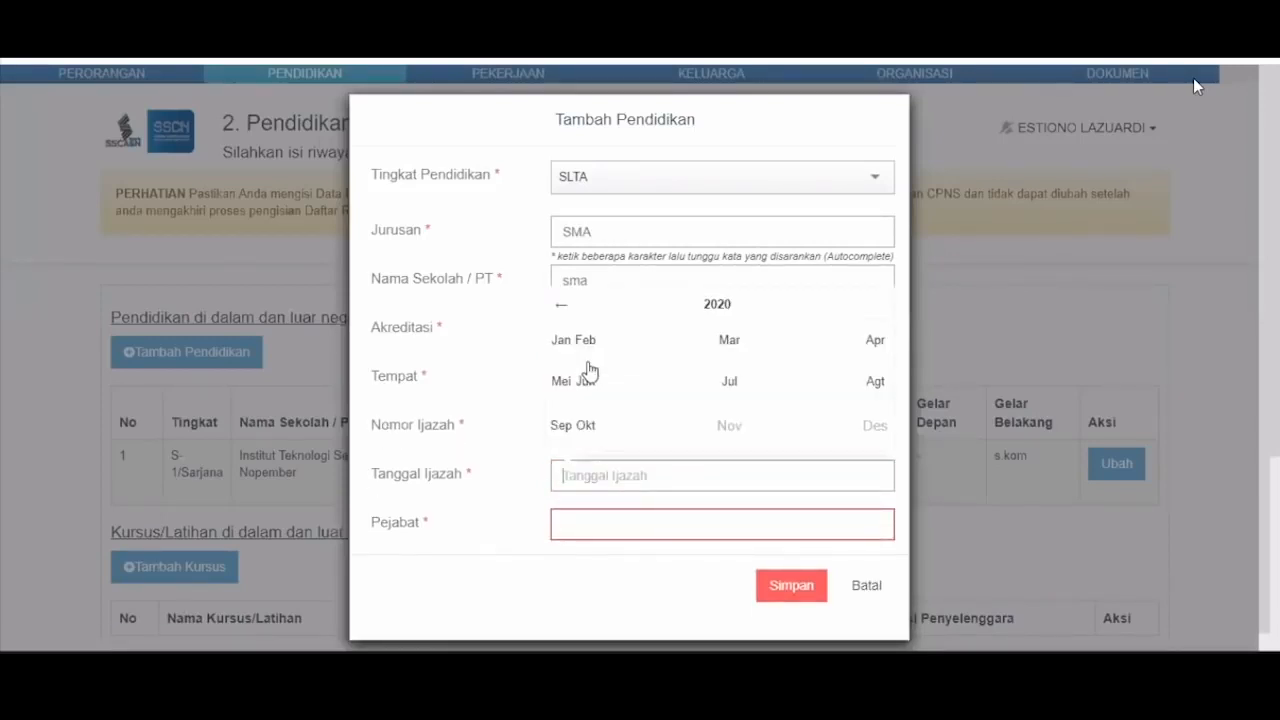
{"action": "key", "text": "Tab"}
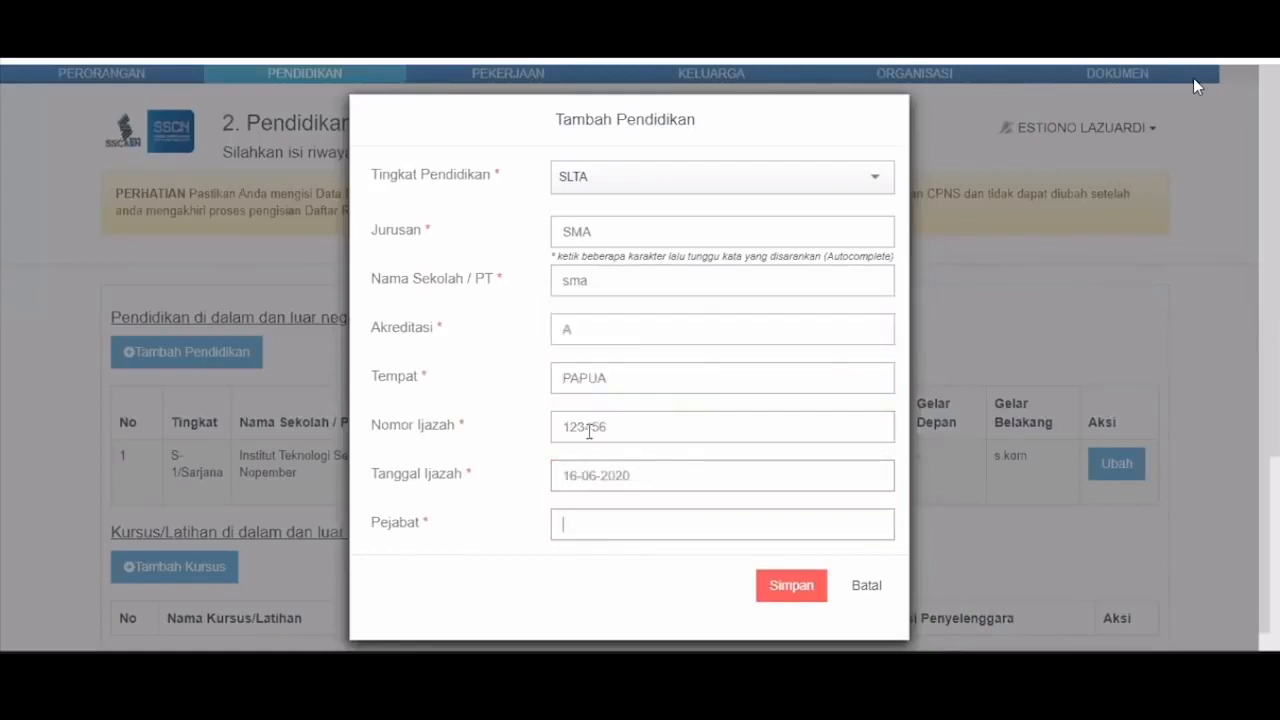
{"action": "type", "text": "p"}
{"action": "key", "text": "BackSpace"}
{"action": "type", "text": "kepsek"}
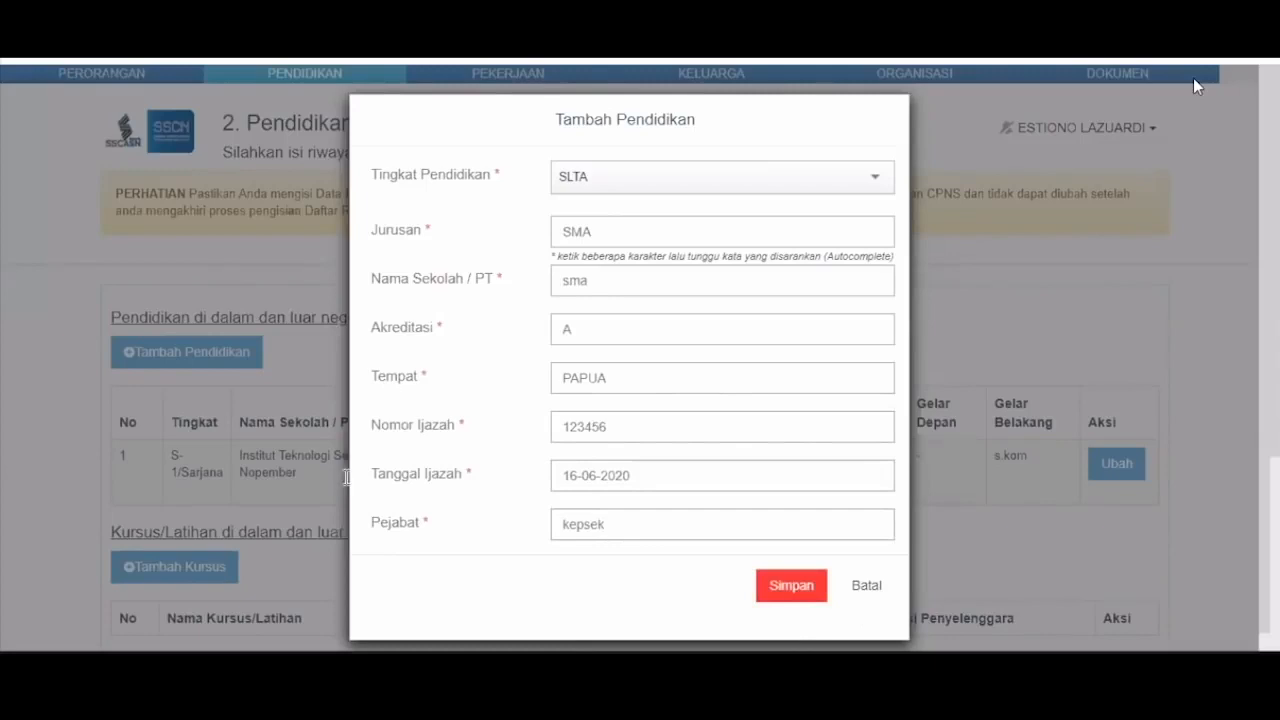
{"action": "scroll", "coordinate": [210, 345], "scroll_direction": "down", "scroll_amount": 3}
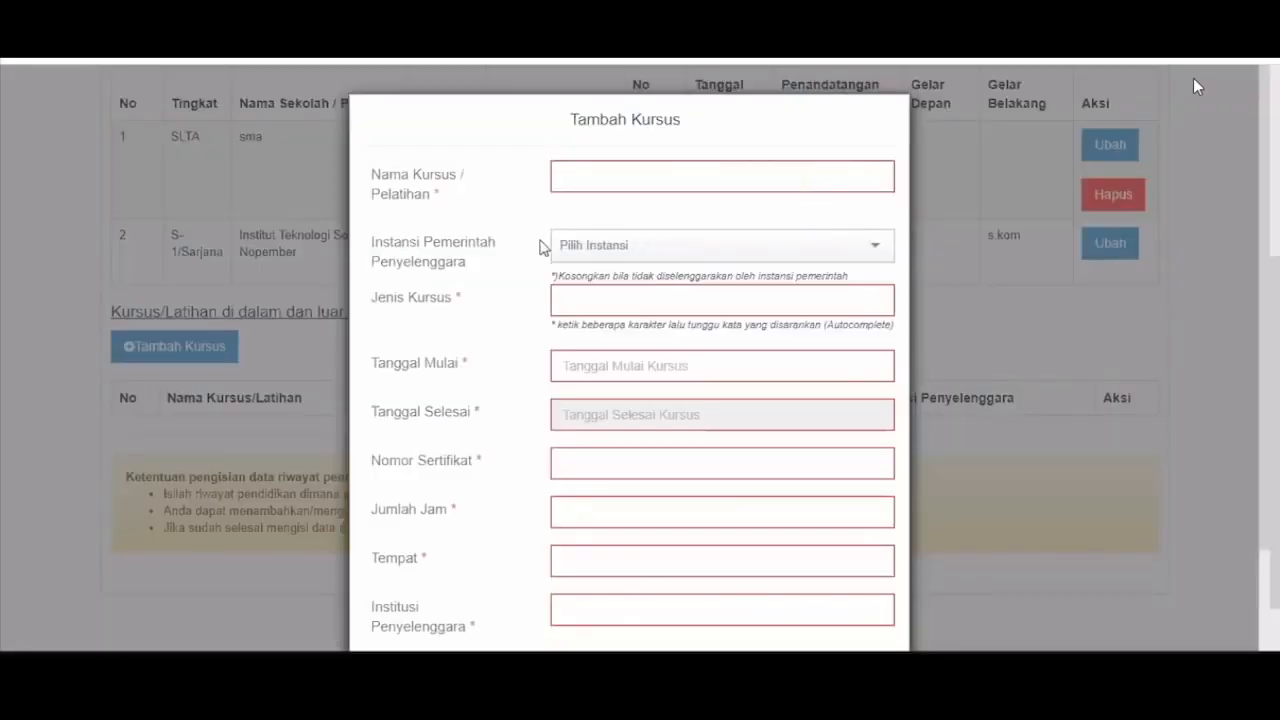
- Discard the Tambah Kursus form without choosing an agency and continue to the Pekerjaan page
{"action": "left_click", "coordinate": [601, 262]}
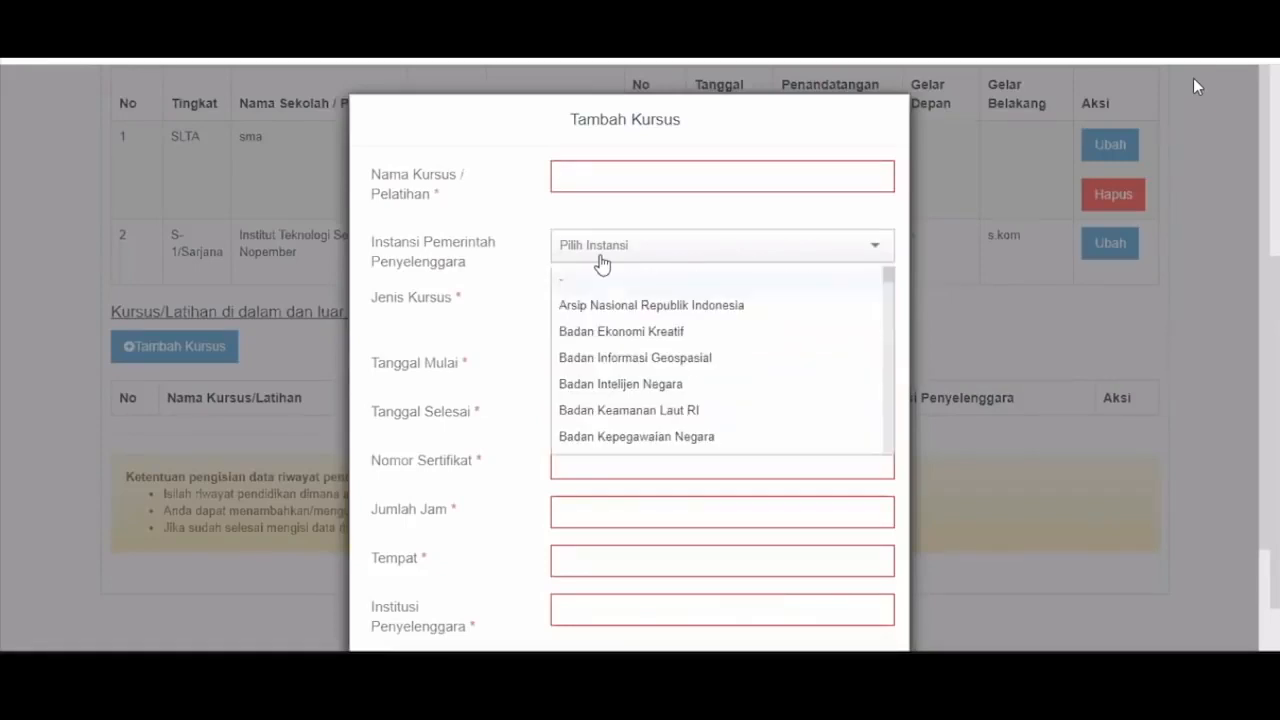
{"action": "left_click", "coordinate": [671, 220]}
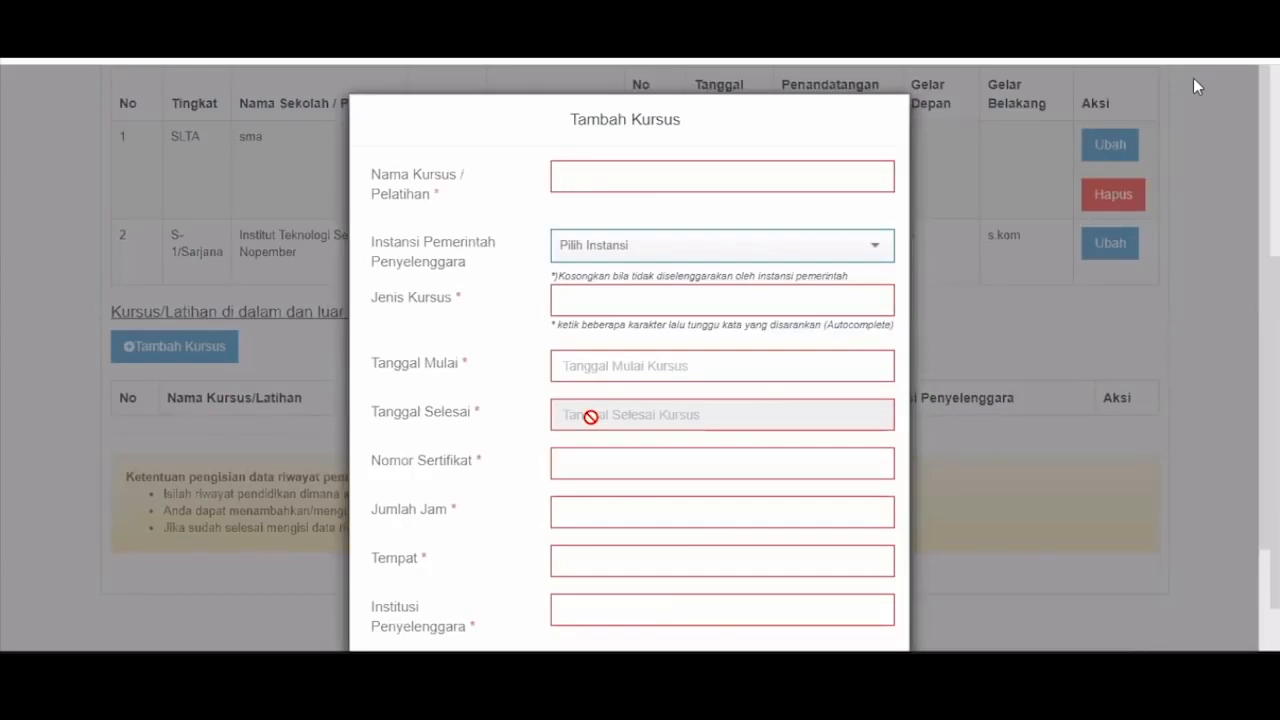
{"action": "scroll", "coordinate": [720, 450], "scroll_direction": "down", "scroll_amount": 2}
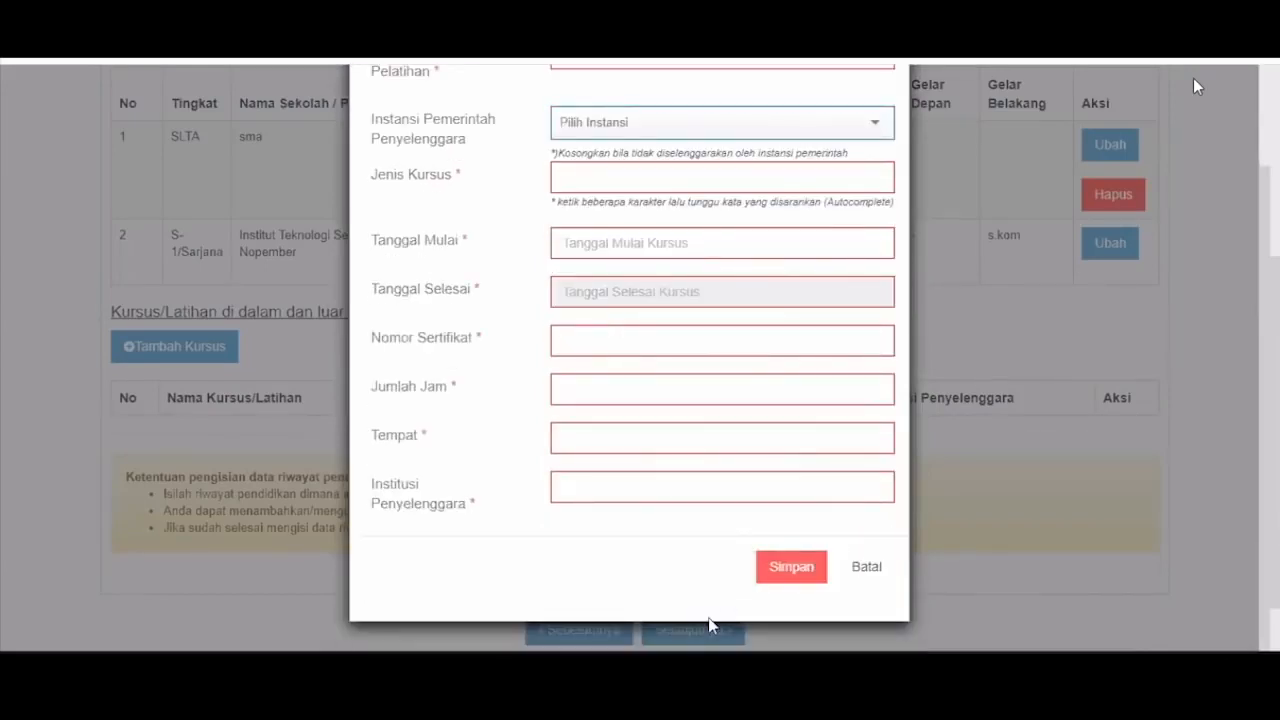
{"action": "left_click", "coordinate": [712, 625]}
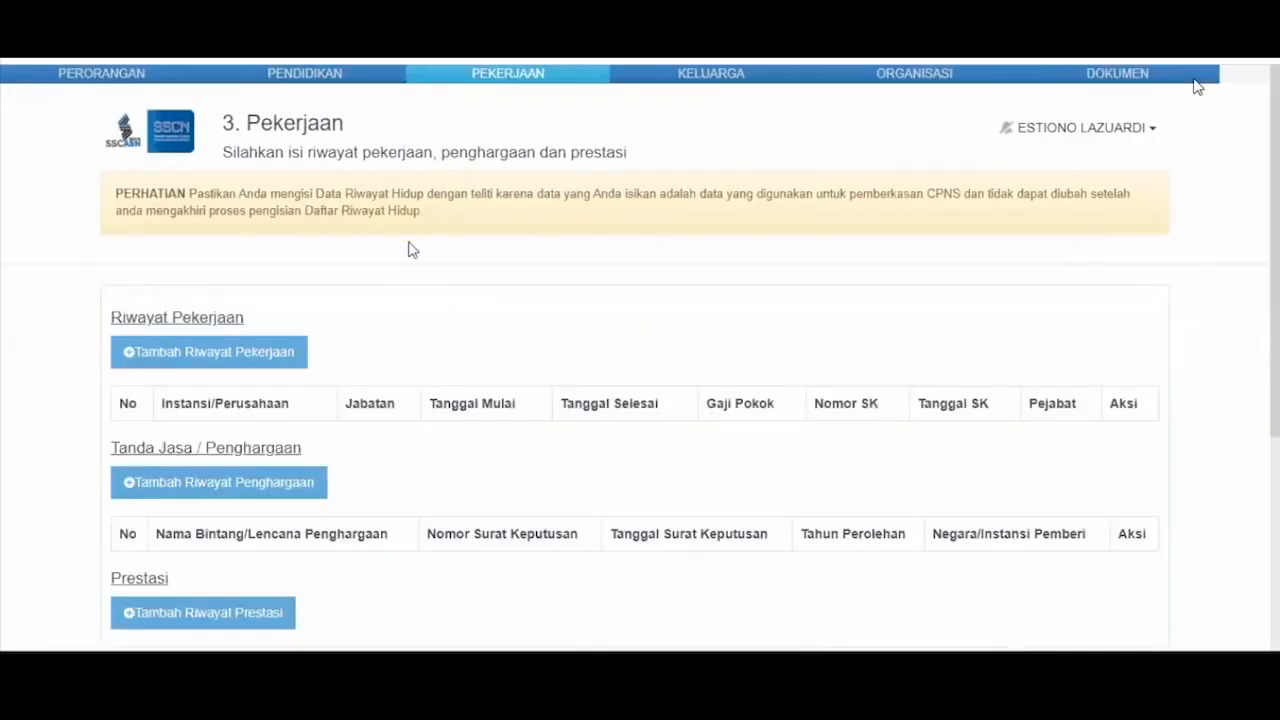
- Open a work-history entry, then cancel it, leaving Riwayat Pekerjaan empty
{"action": "scroll", "coordinate": [411, 249], "scroll_direction": "down", "scroll_amount": 2}
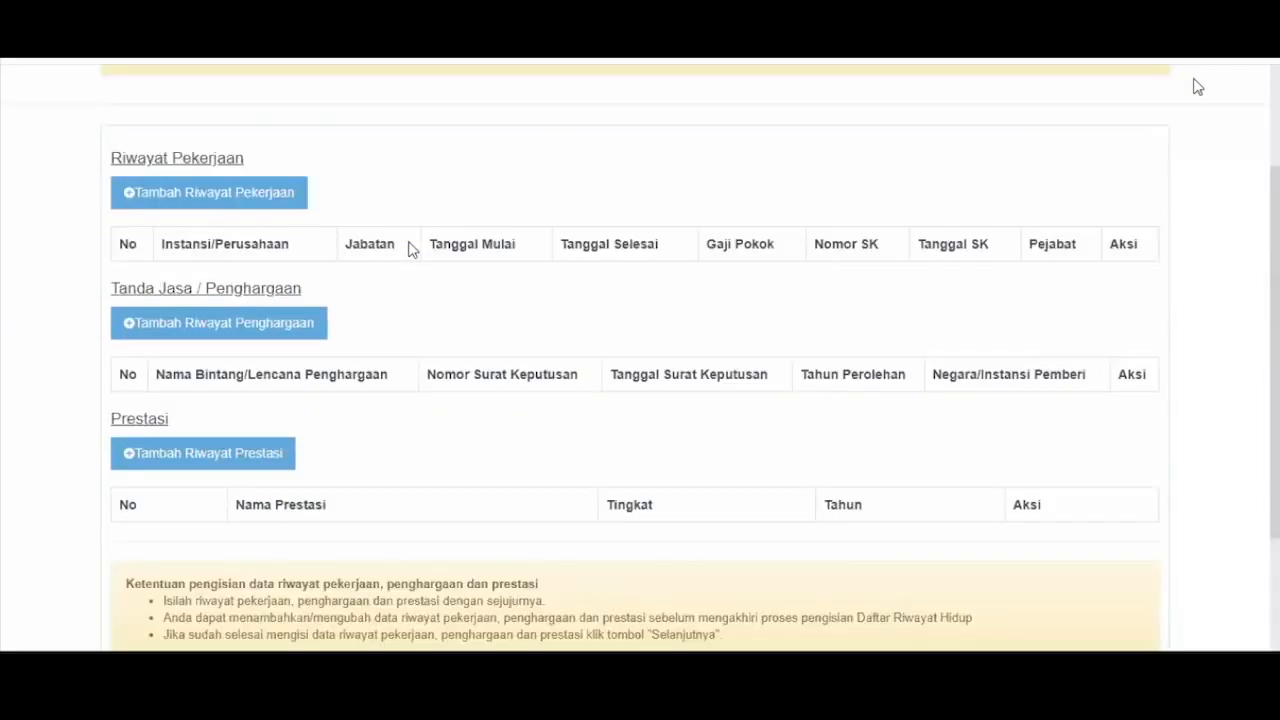
{"action": "left_click", "coordinate": [185, 187]}
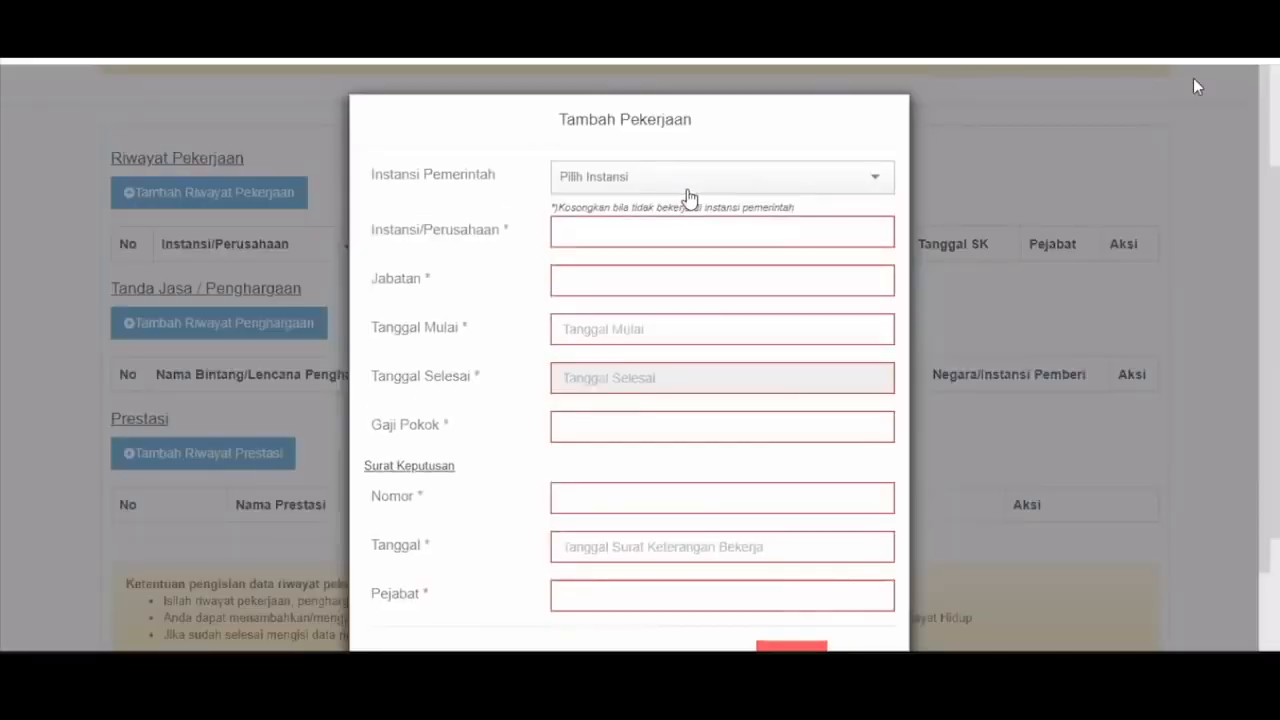
{"action": "left_click", "coordinate": [874, 180]}
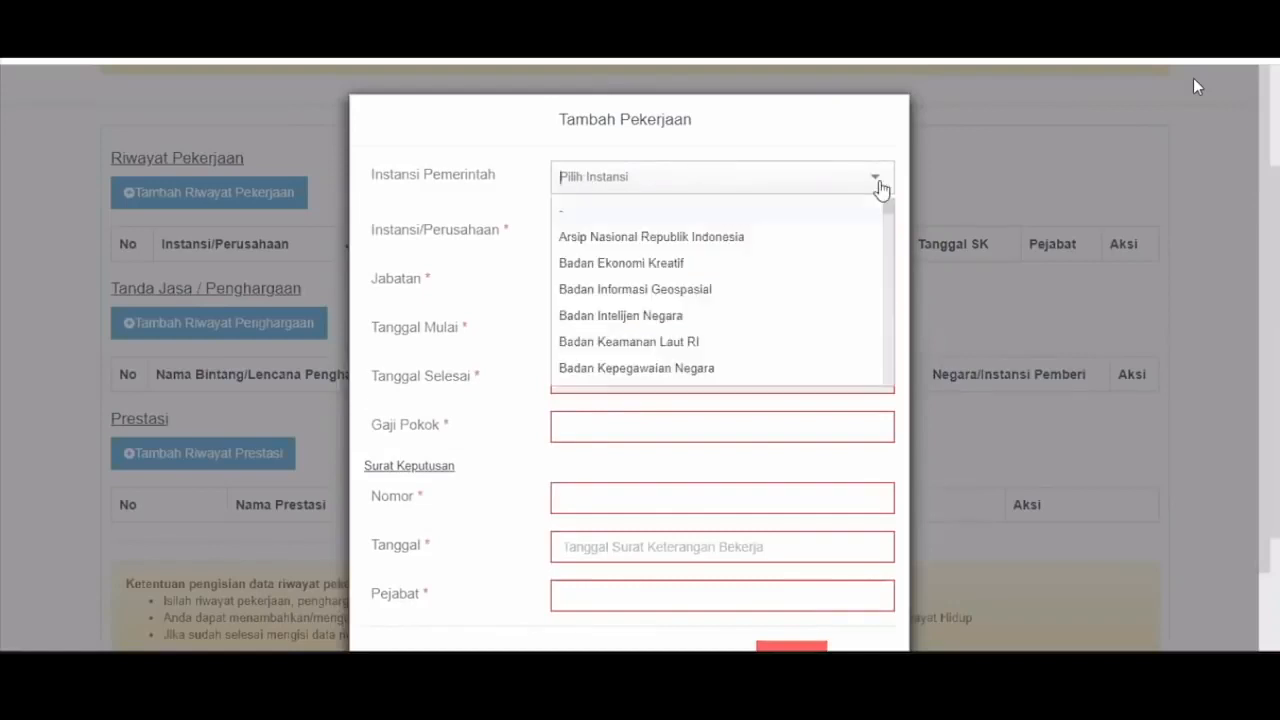
{"action": "left_click", "coordinate": [878, 183]}
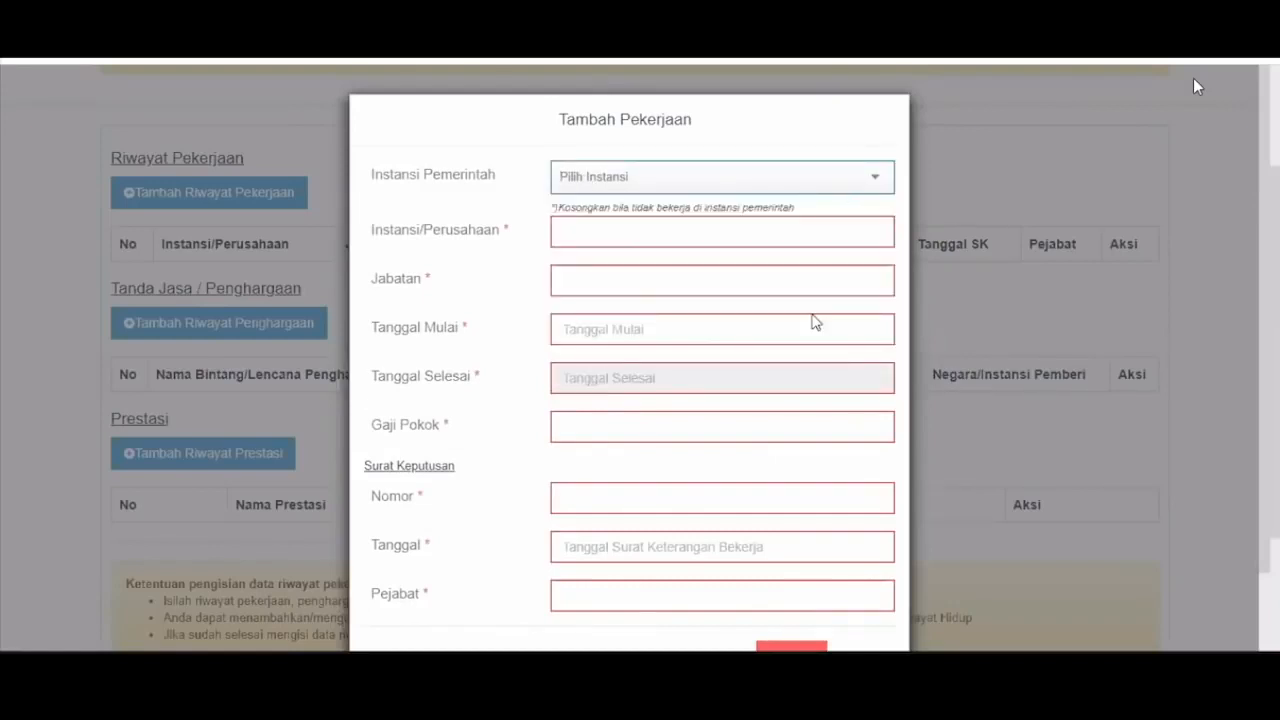
{"action": "scroll", "coordinate": [722, 540], "scroll_direction": "down", "scroll_amount": 1}
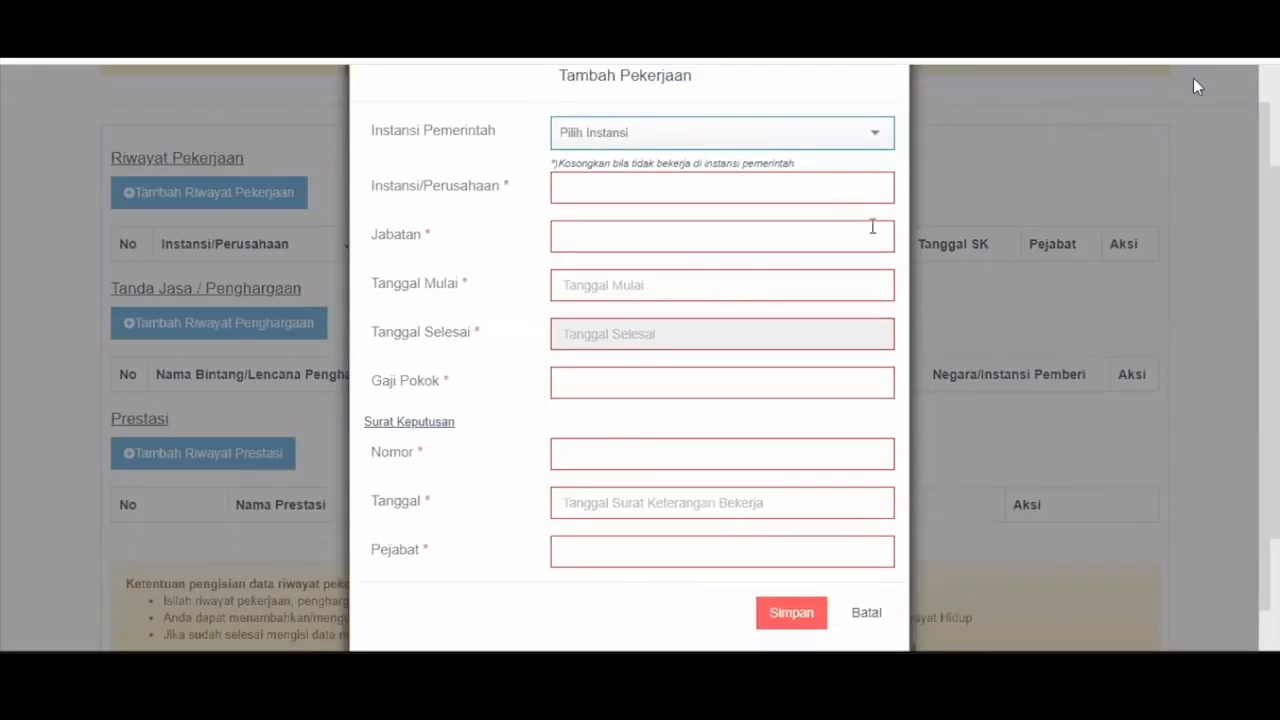
{"action": "left_click", "coordinate": [871, 189]}
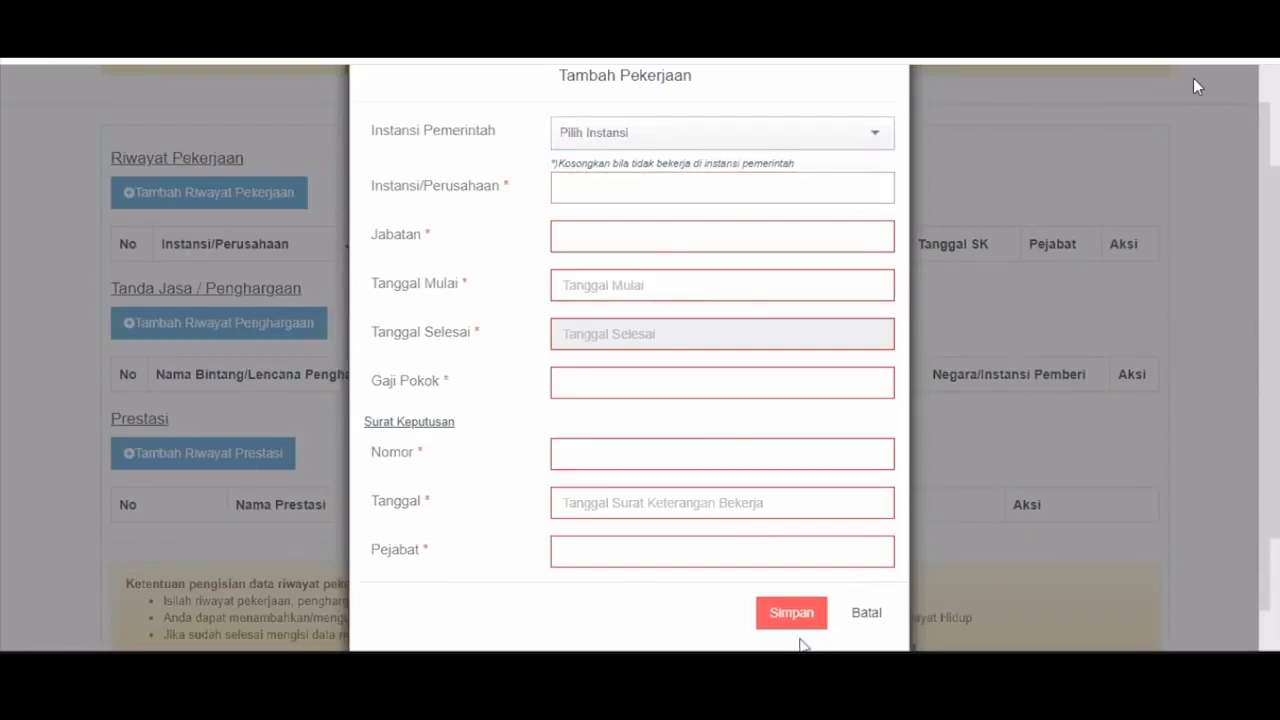
{"action": "left_click", "coordinate": [846, 610]}
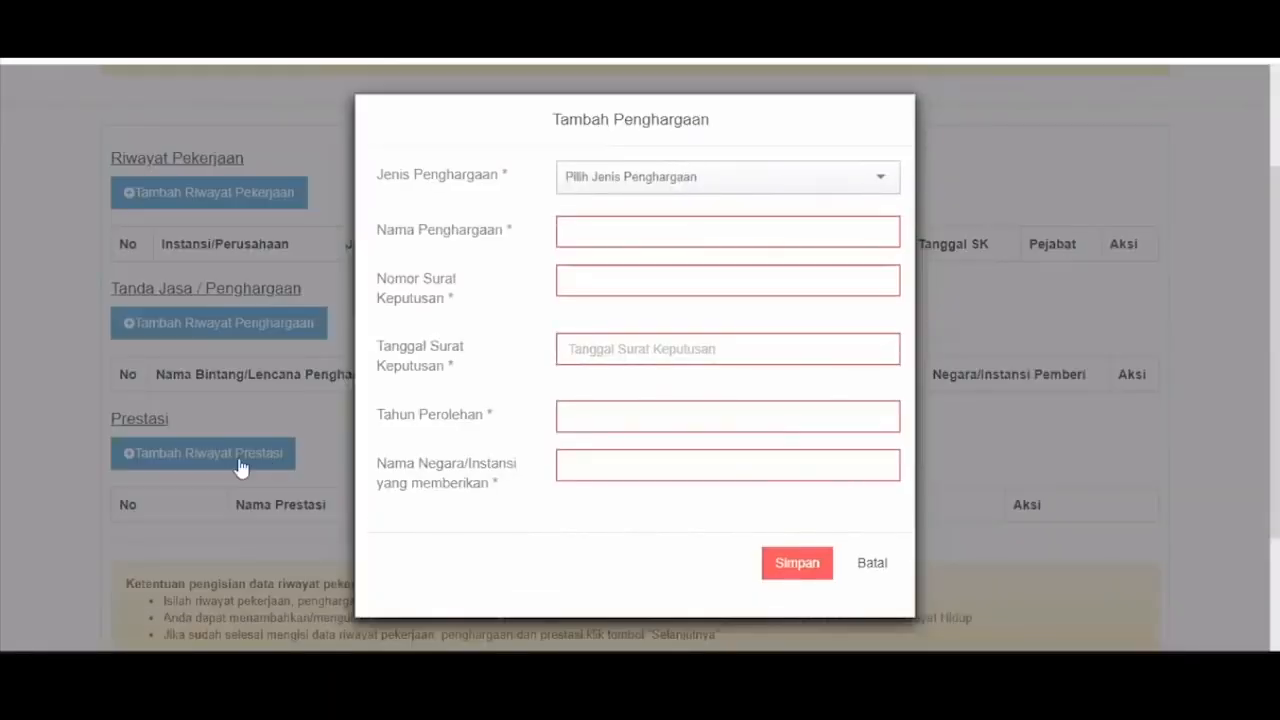
- Cancel the award record and bring up the Tambah Riwayat Prestasi form
{"action": "left_click", "coordinate": [872, 563]}
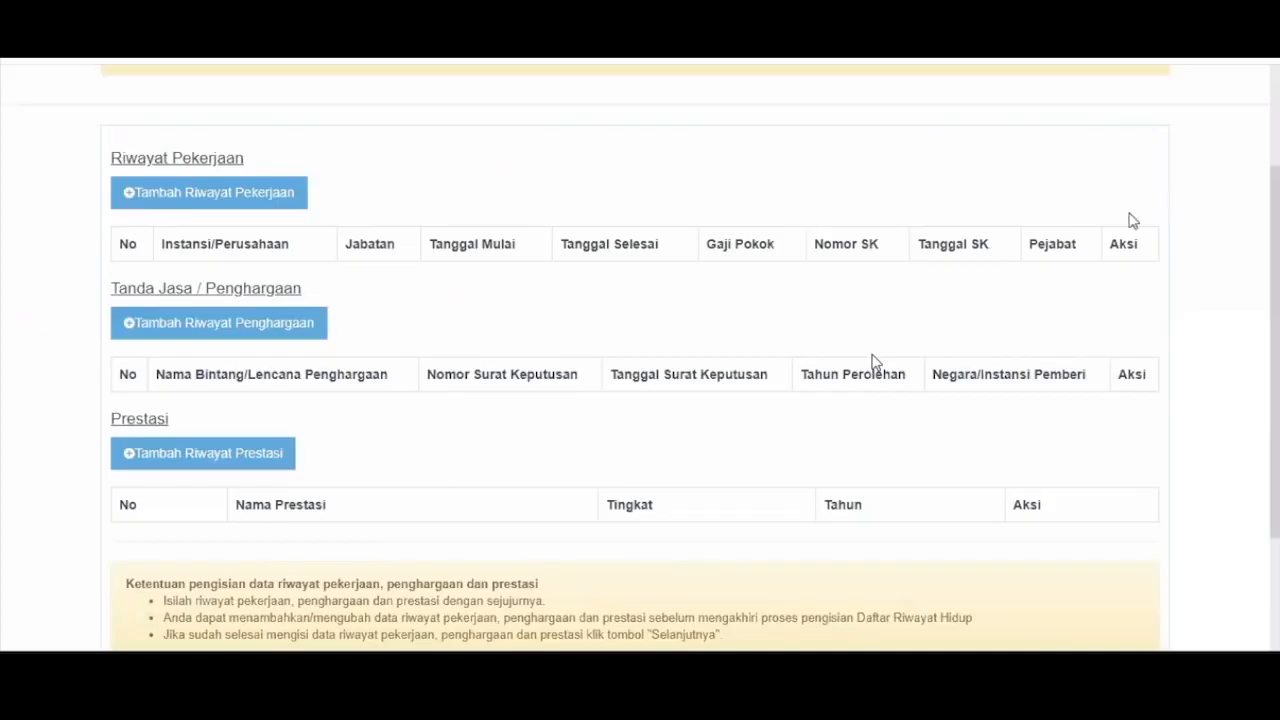
{"action": "scroll", "coordinate": [698, 540], "scroll_direction": "down", "scroll_amount": 2}
{"action": "left_click", "coordinate": [697, 563]}
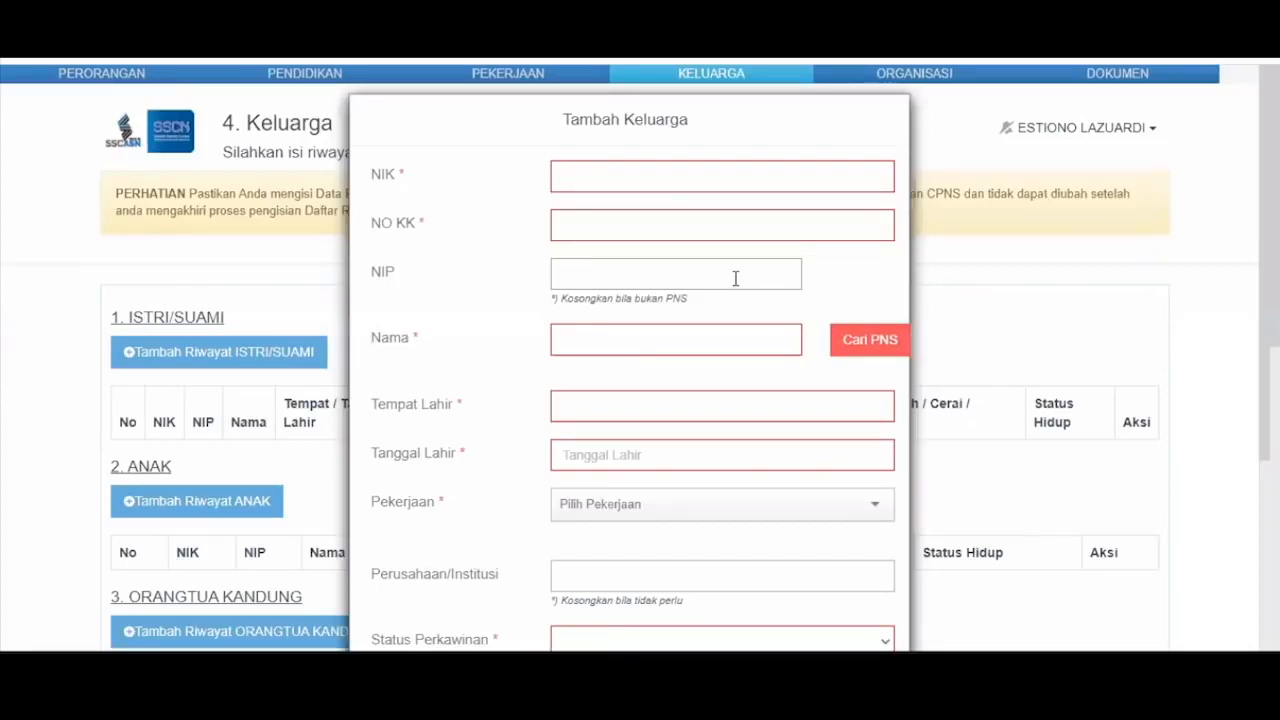
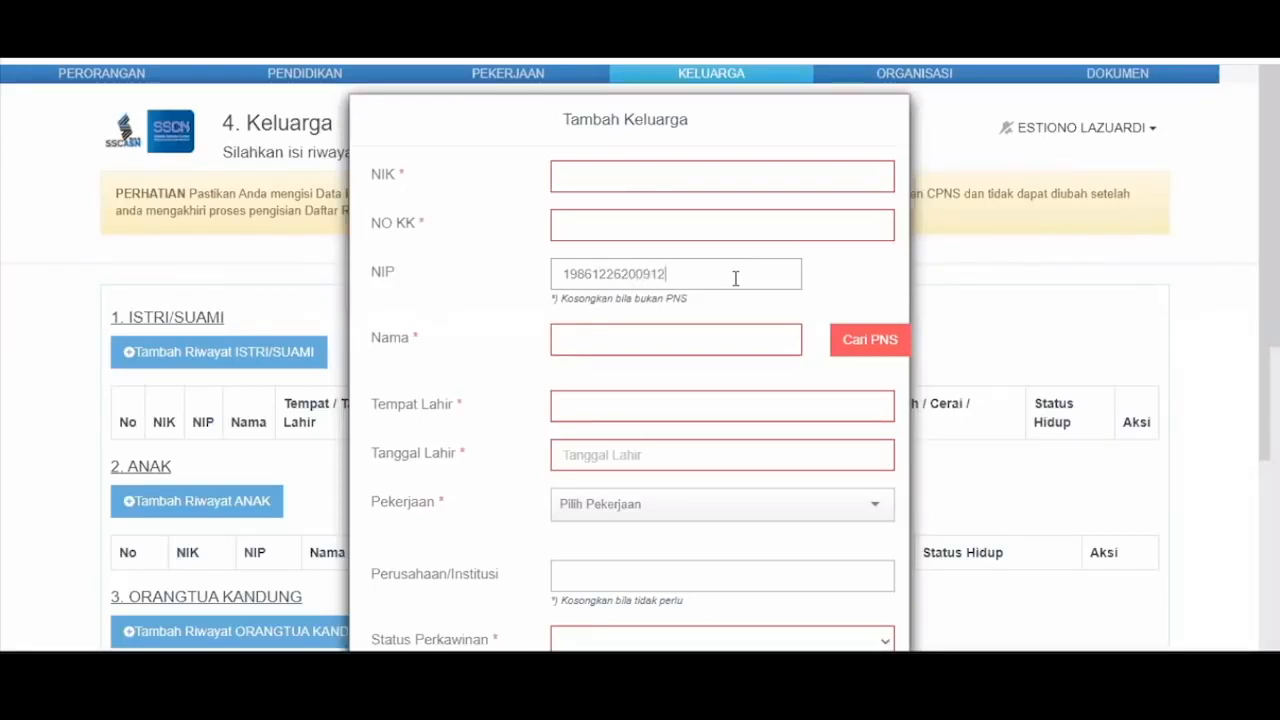
- Look up the spouse as a civil servant by NIP and name, then cancel the spouse form
{"action": "key", "text": "Tab"}
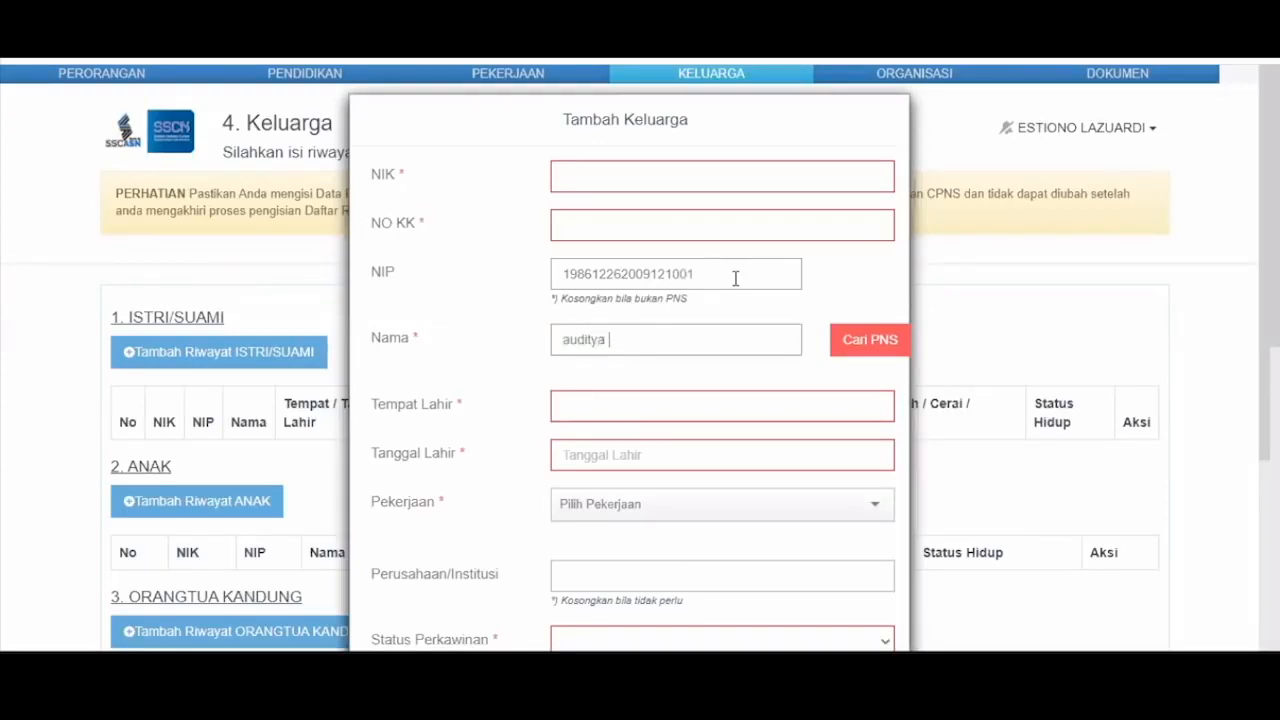
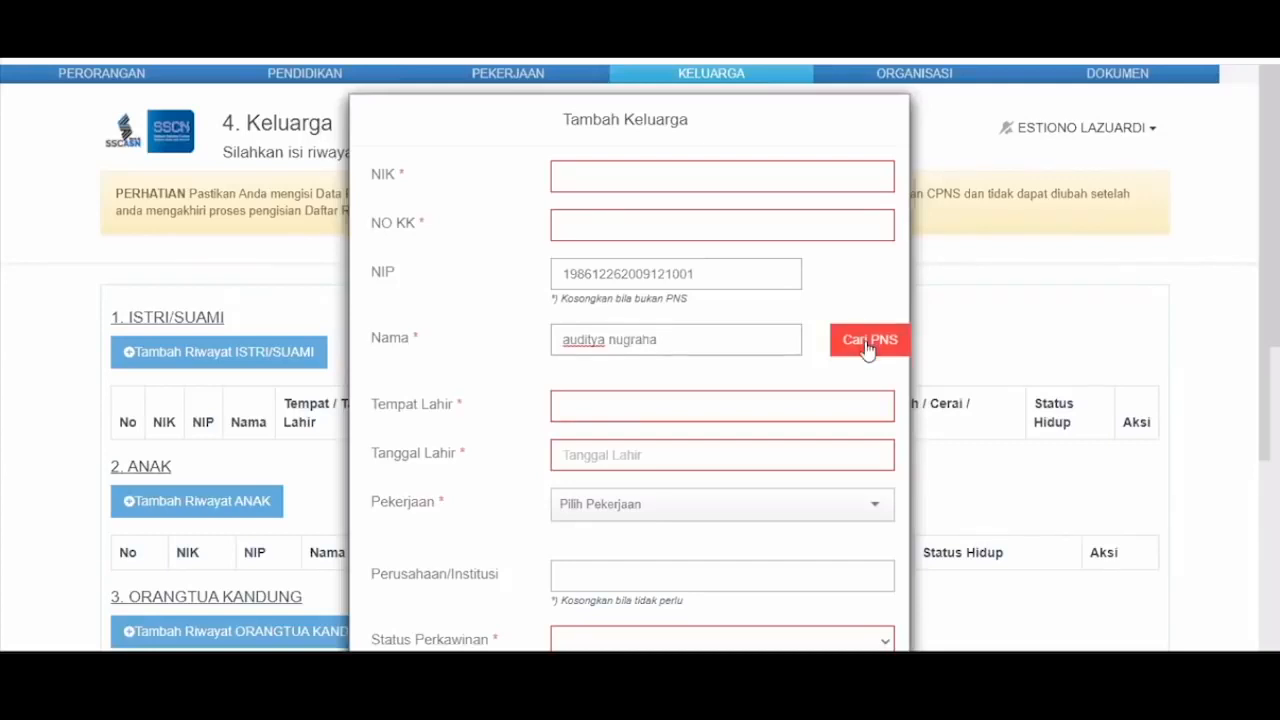
{"action": "left_click", "coordinate": [868, 348]}
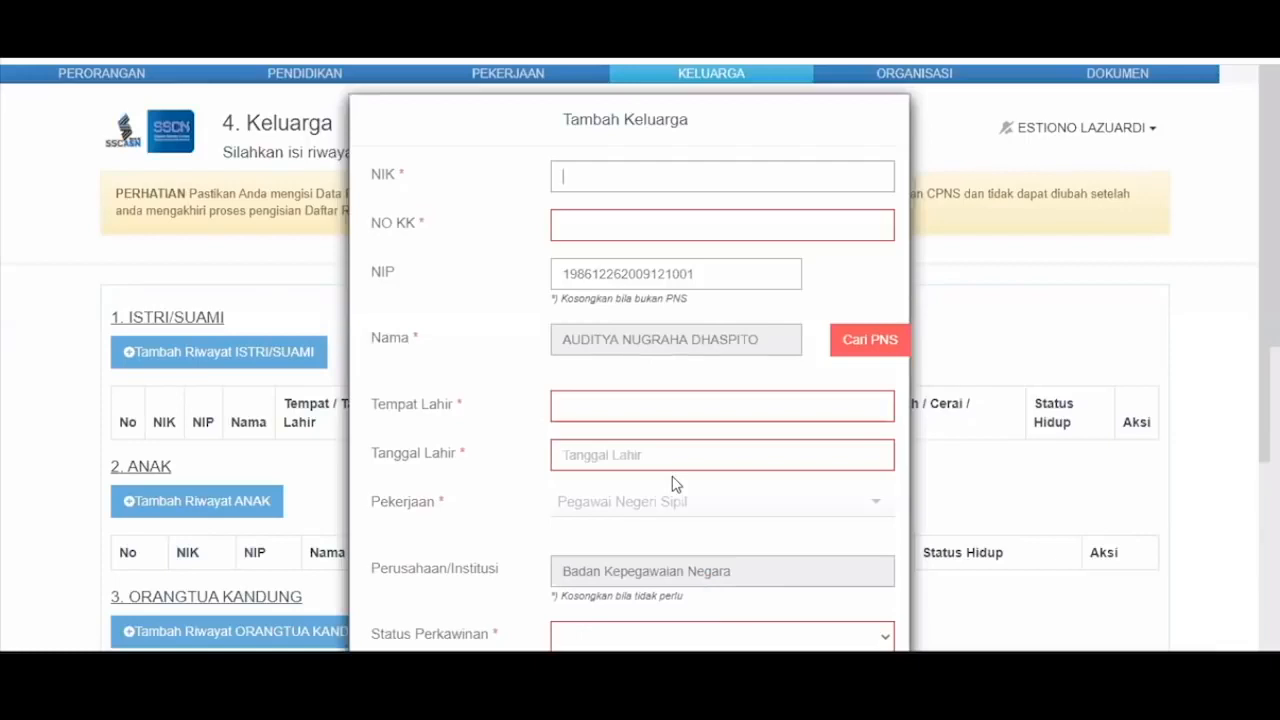
{"action": "scroll", "coordinate": [676, 484], "scroll_direction": "down", "scroll_amount": 3}
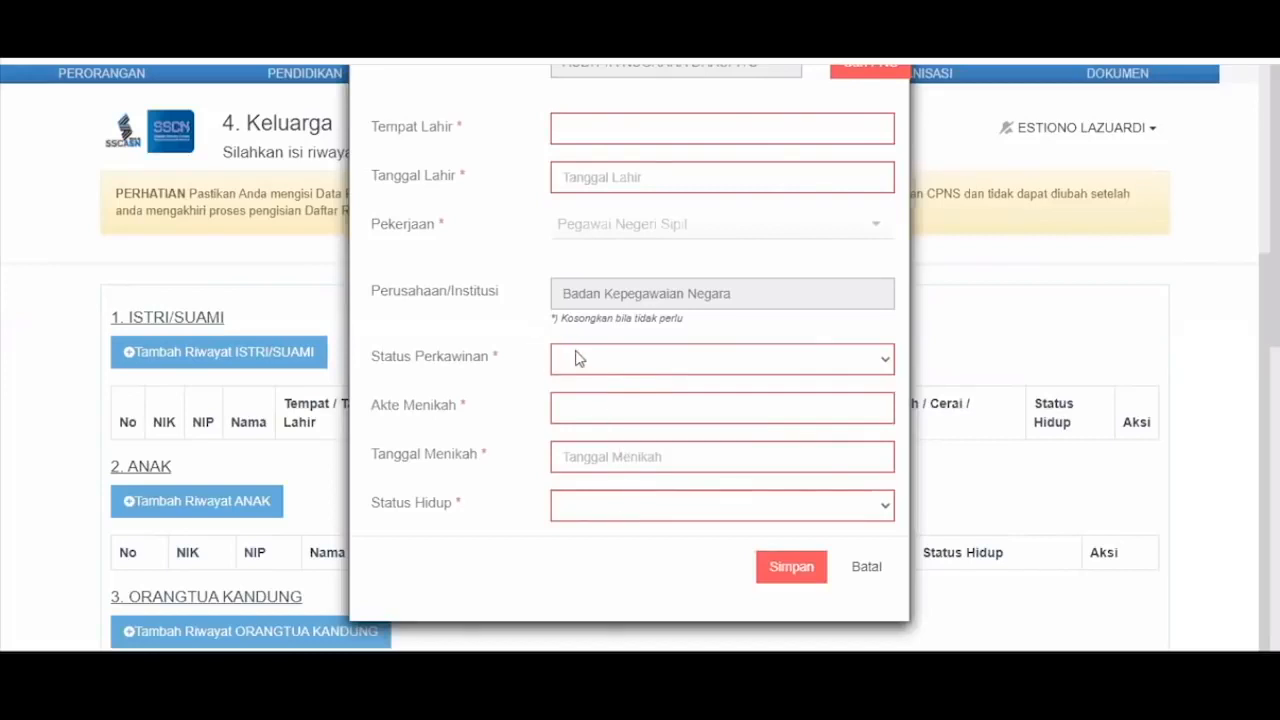
{"action": "left_click", "coordinate": [868, 570]}
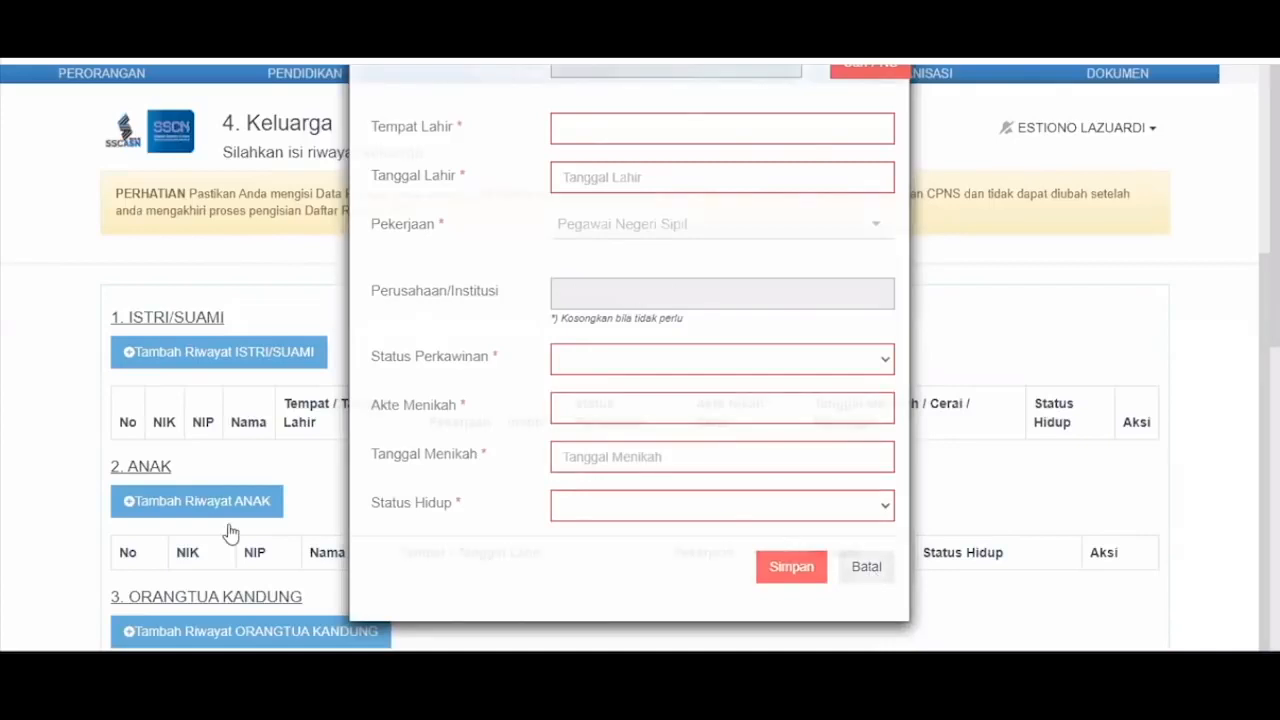
- Close the unfilled family member form and reopen the add-spouse form
{"action": "scroll", "coordinate": [230, 533], "scroll_direction": "down", "scroll_amount": 3}
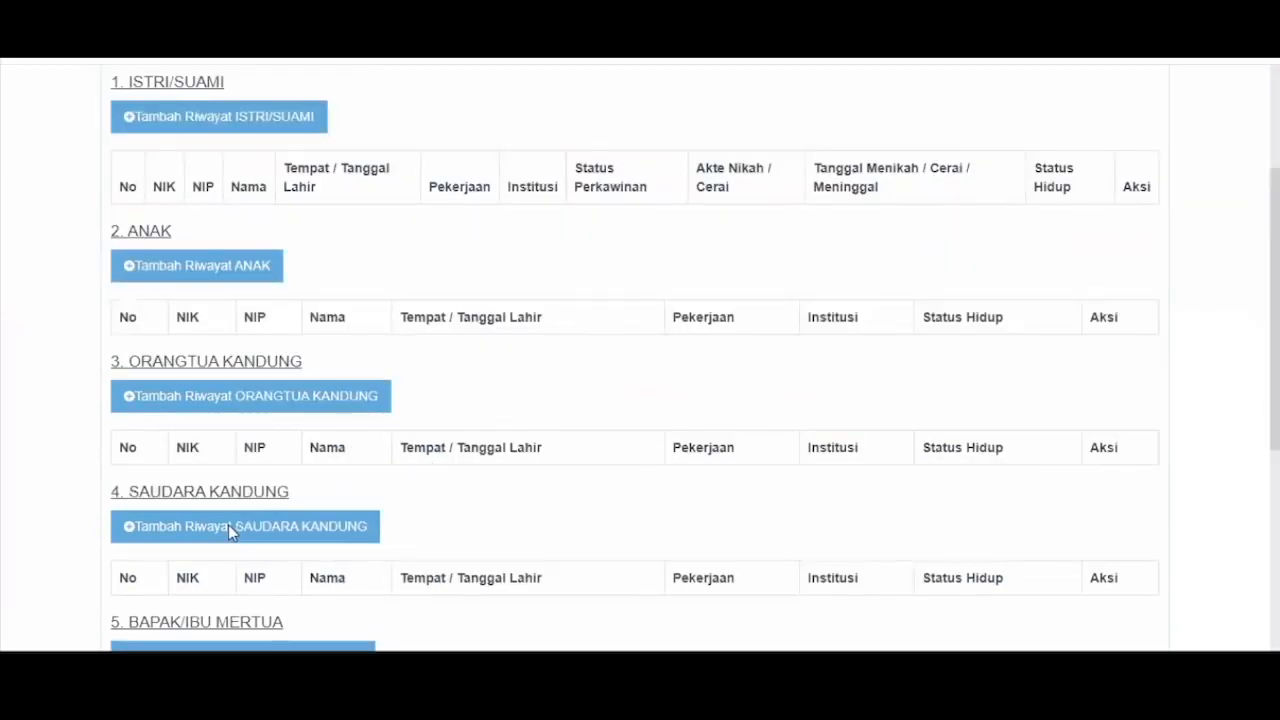
{"action": "scroll", "coordinate": [228, 524], "scroll_direction": "down", "scroll_amount": 1}
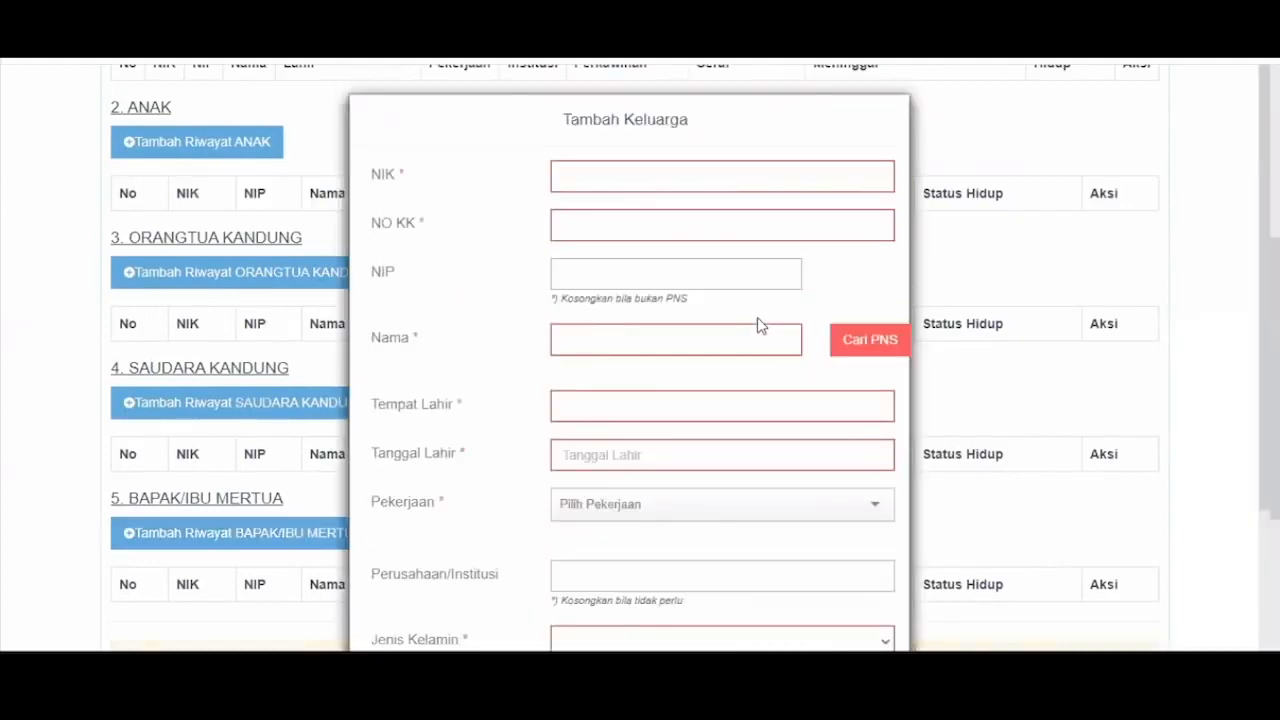
{"action": "scroll", "coordinate": [886, 580], "scroll_direction": "down", "scroll_amount": 2}
{"action": "left_click", "coordinate": [886, 580]}
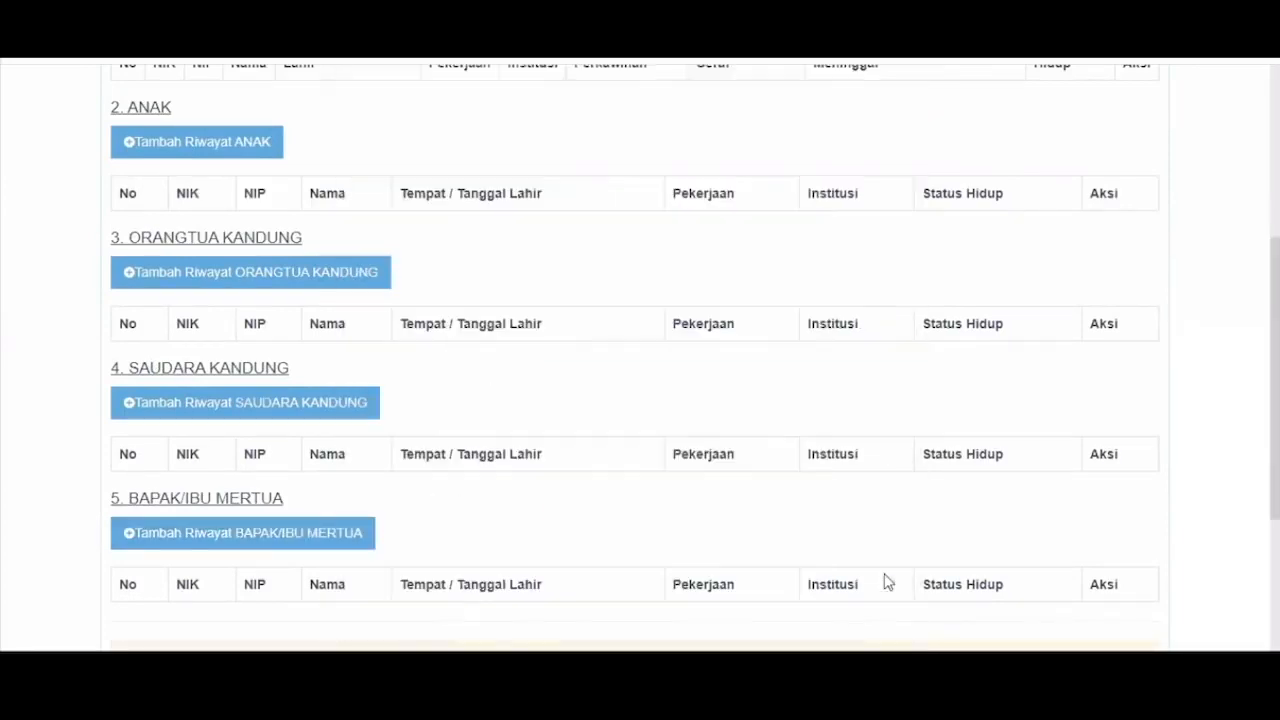
{"action": "scroll", "coordinate": [689, 624], "scroll_direction": "down", "scroll_amount": 2}
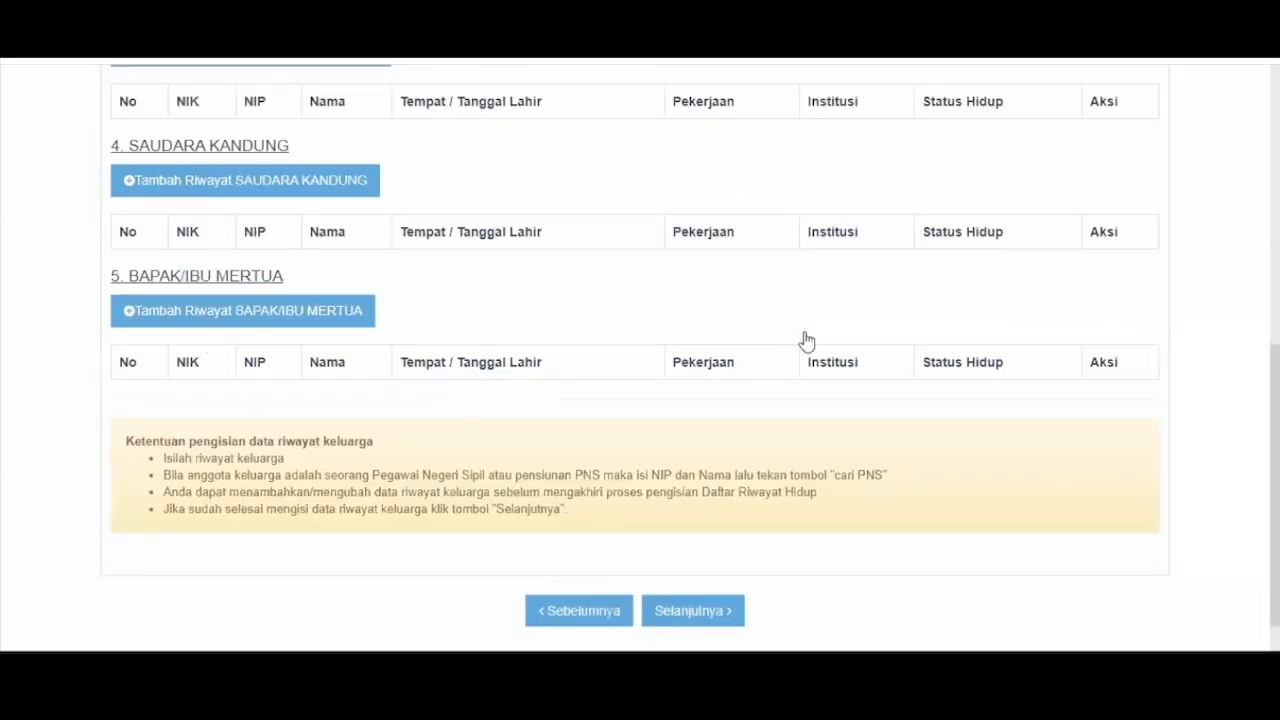
{"action": "scroll", "coordinate": [651, 314], "scroll_direction": "up", "scroll_amount": 6}
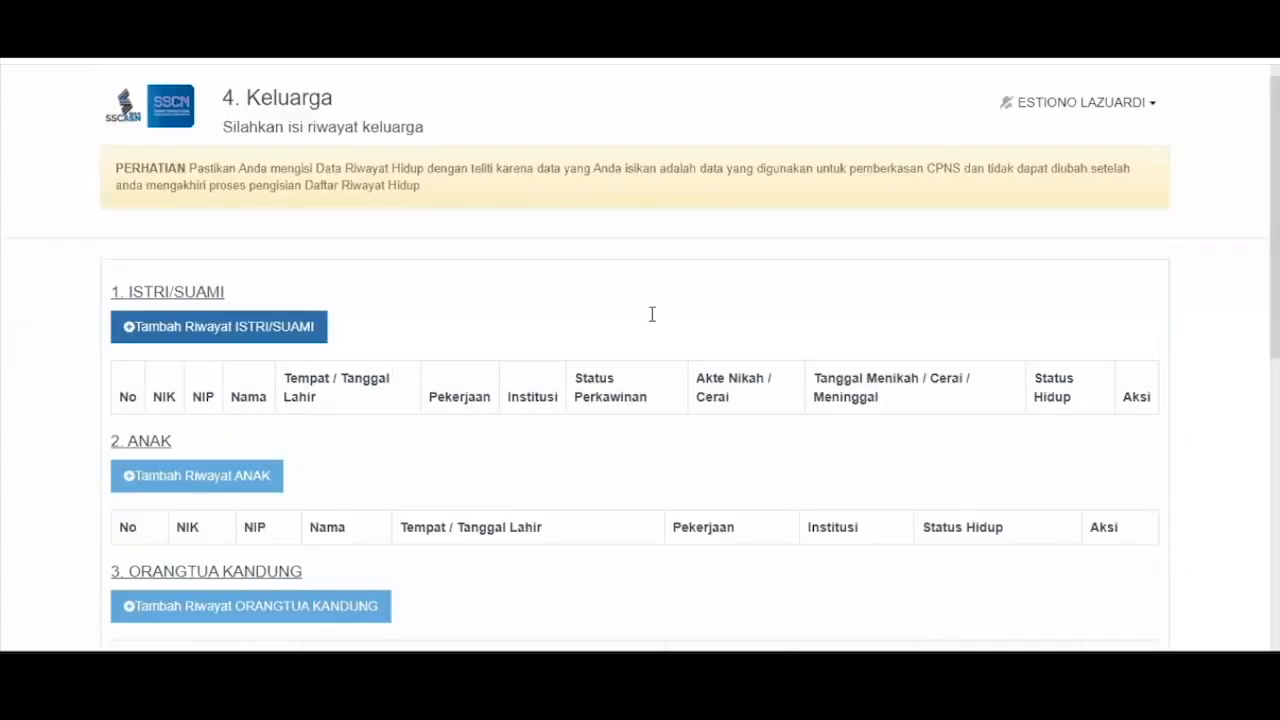
{"action": "key", "text": "Return"}
- Enter the spouse's NIP and corrected name and run the civil-servant lookup
{"action": "left_click", "coordinate": [648, 276]}
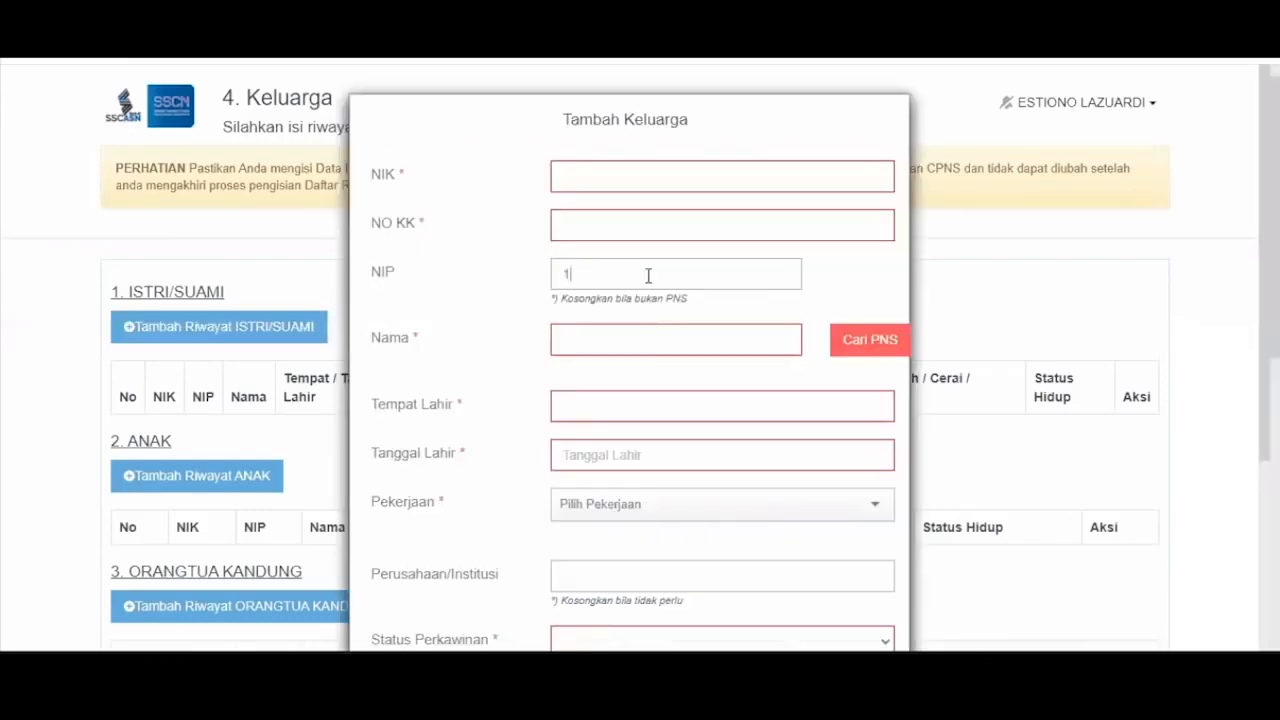
{"action": "key", "text": "Tab"}
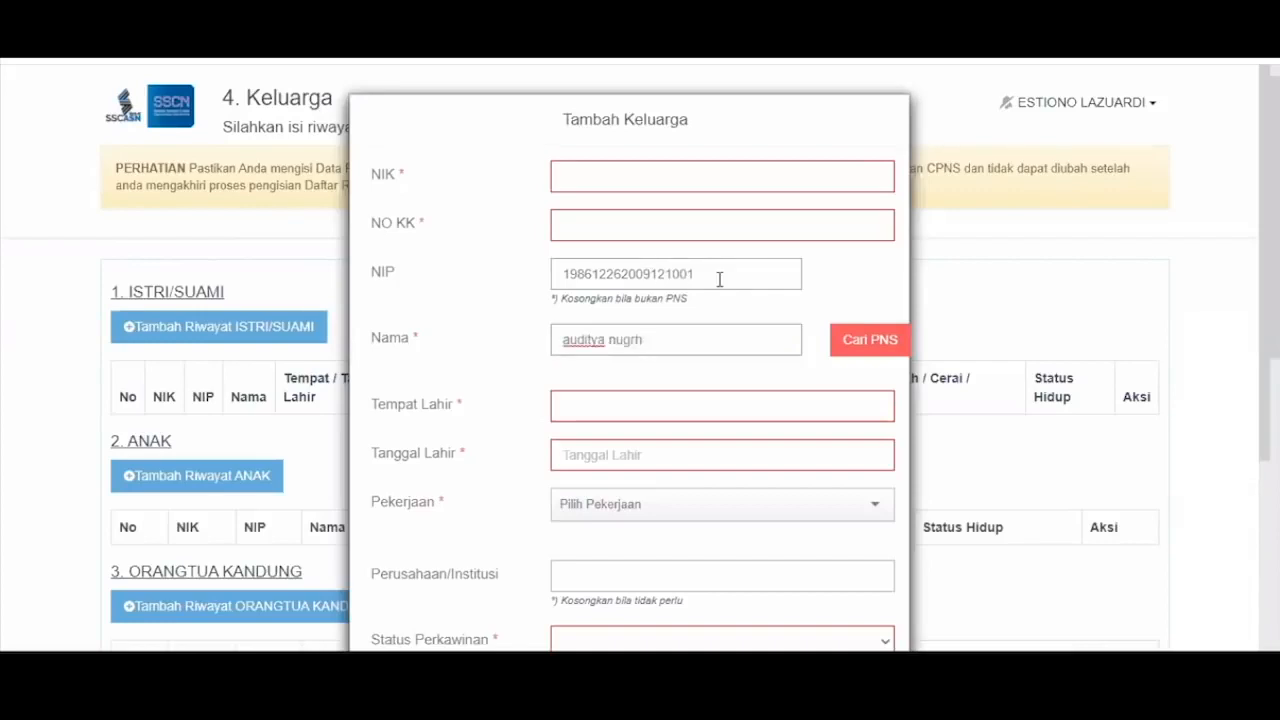
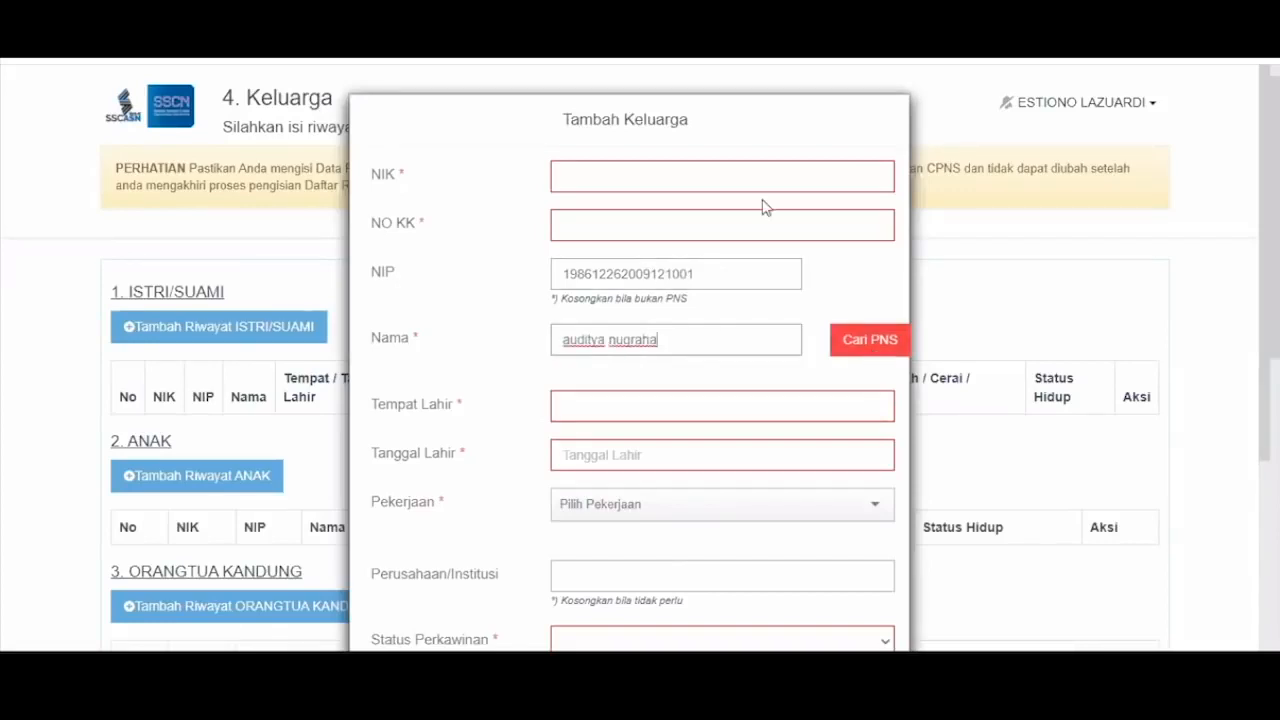
{"action": "key", "text": "Return"}
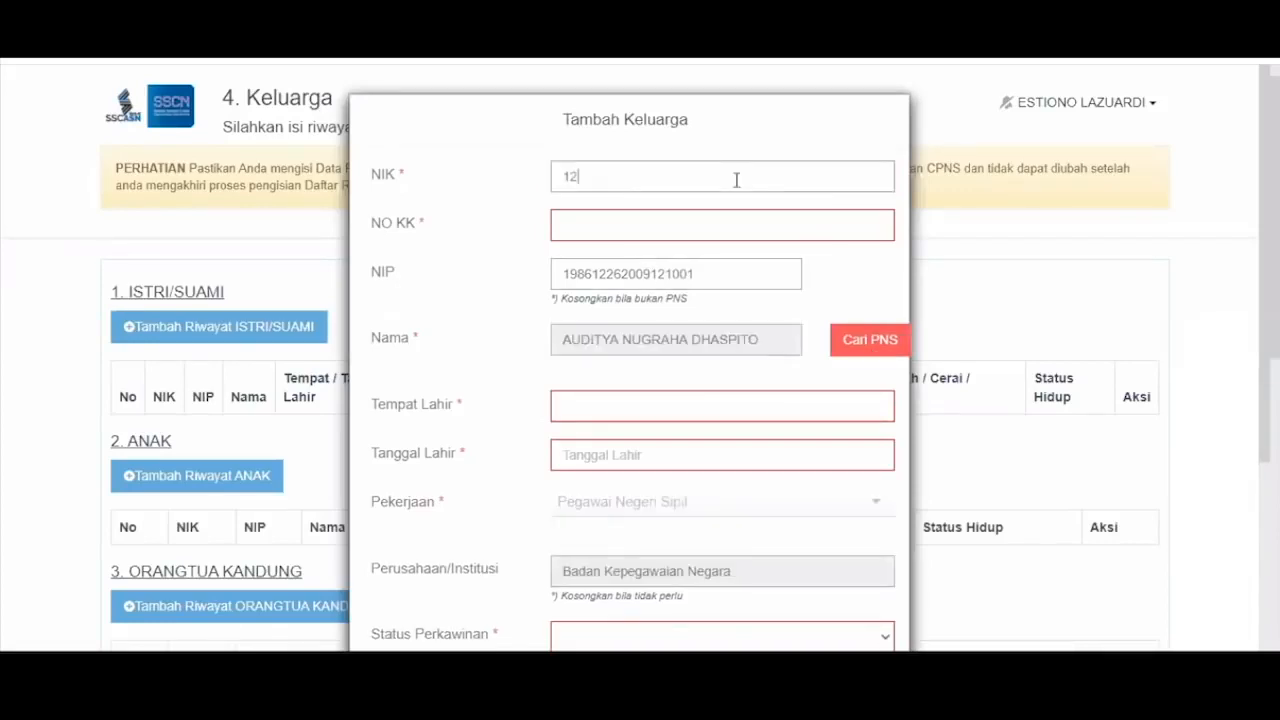
- Enter the spouse's NIK and family card number, birthplace BEKASI (KAB), birth date 01-01-2008
{"action": "key", "text": "Tab"}
{"action": "key", "text": "Tab"}
{"action": "key", "text": "Tab"}
{"action": "key", "text": "Tab"}
{"action": "key", "text": "Tab"}
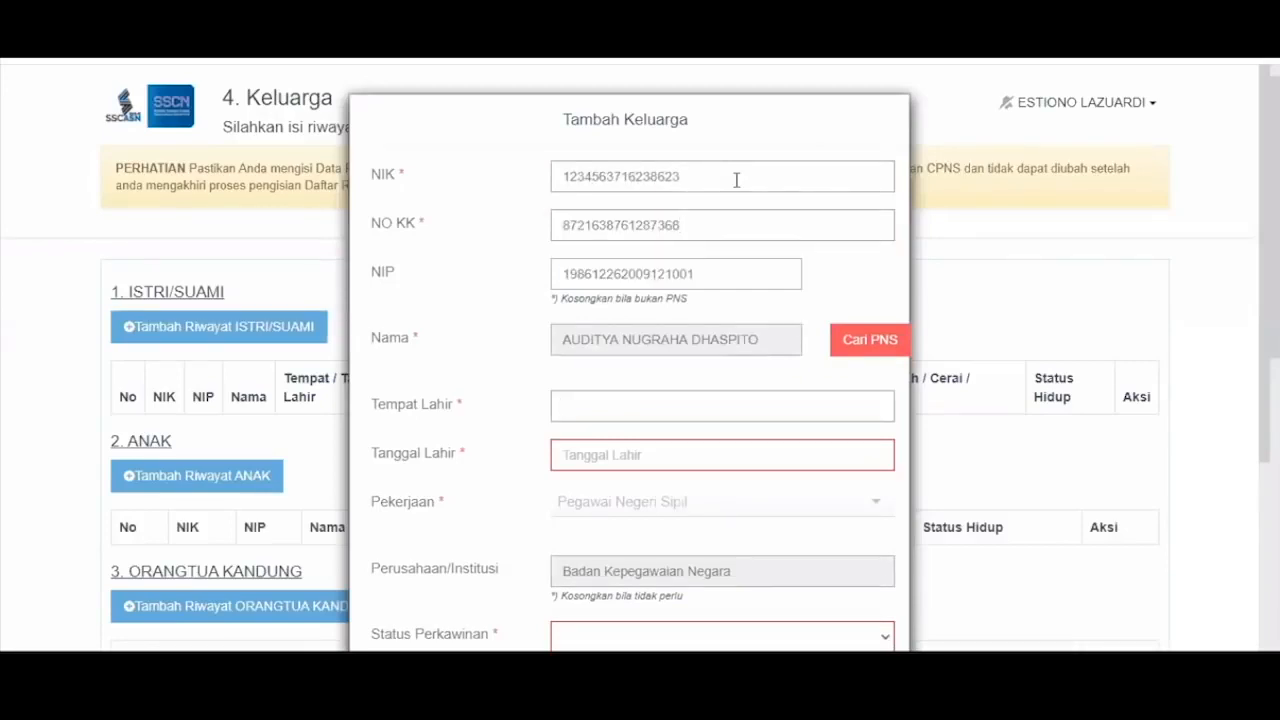
{"action": "key", "text": "BackSpace"}
{"action": "key", "text": "BackSpace"}
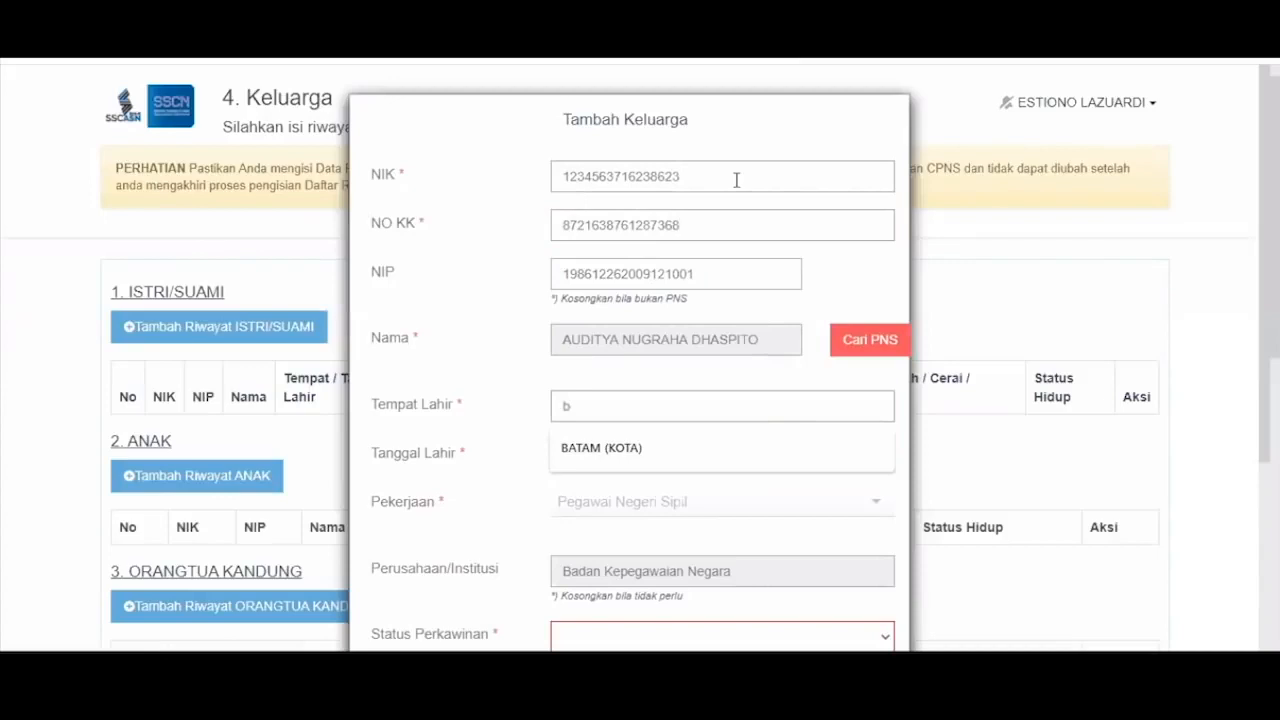
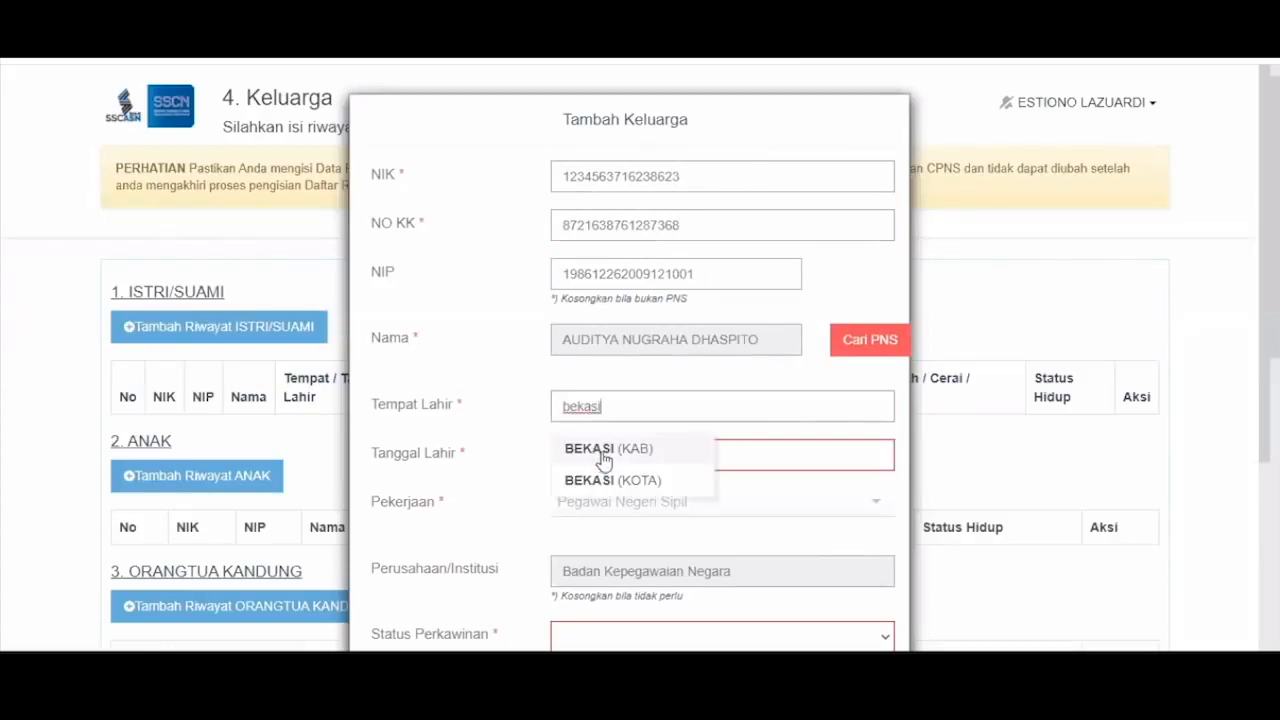
{"action": "left_click", "coordinate": [603, 451]}
{"action": "left_click", "coordinate": [603, 458]}
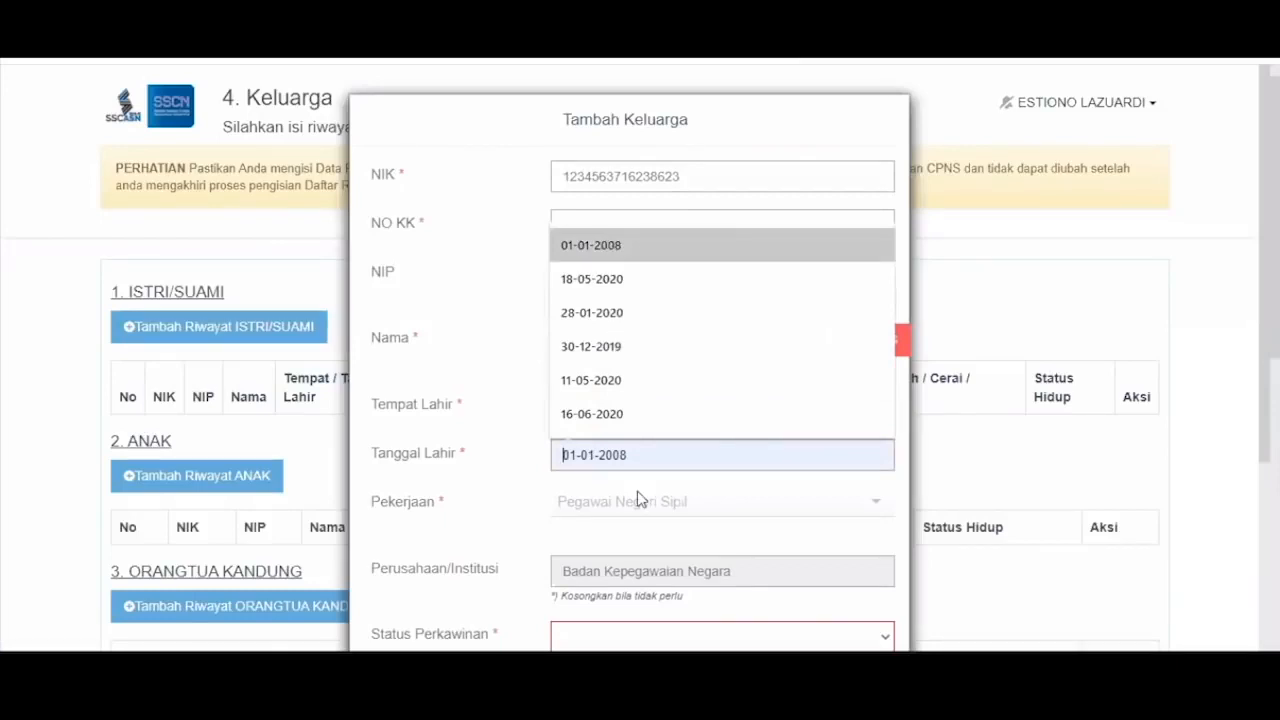
- Set status Menikah, the marriage certificate number, marriage date 04-02-2020, and Status Hidup Hidup
{"action": "scroll", "coordinate": [640, 498], "scroll_direction": "down", "scroll_amount": 3}
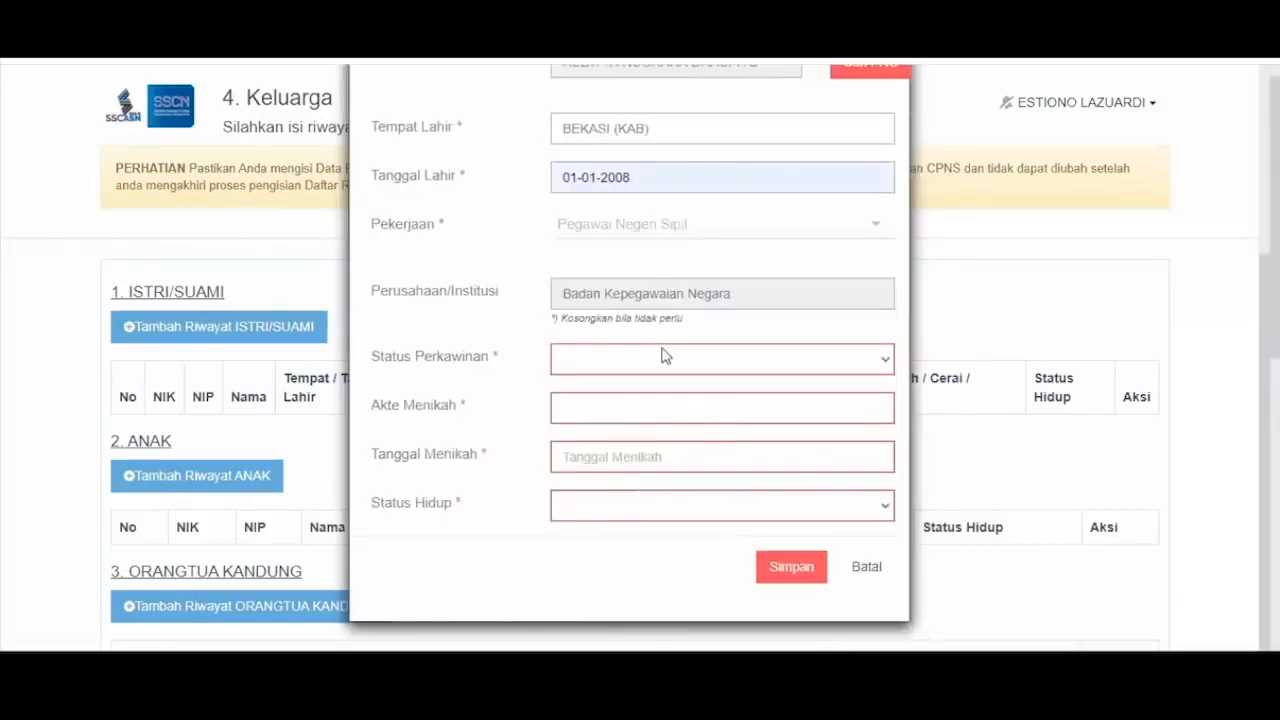
{"action": "left_click", "coordinate": [666, 356]}
{"action": "left_click", "coordinate": [634, 411]}
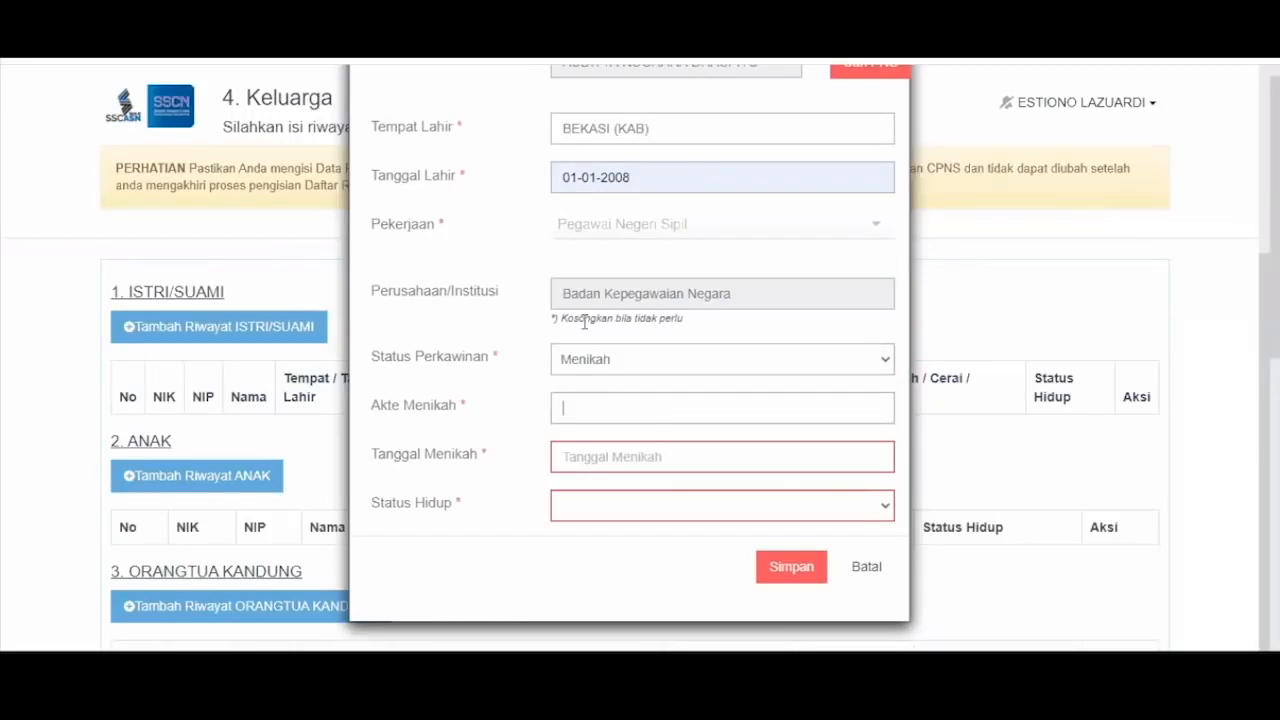
{"action": "type", "text": "123987219837"}
{"action": "key", "text": "Tab"}
{"action": "type", "text": "04-02-2020"}
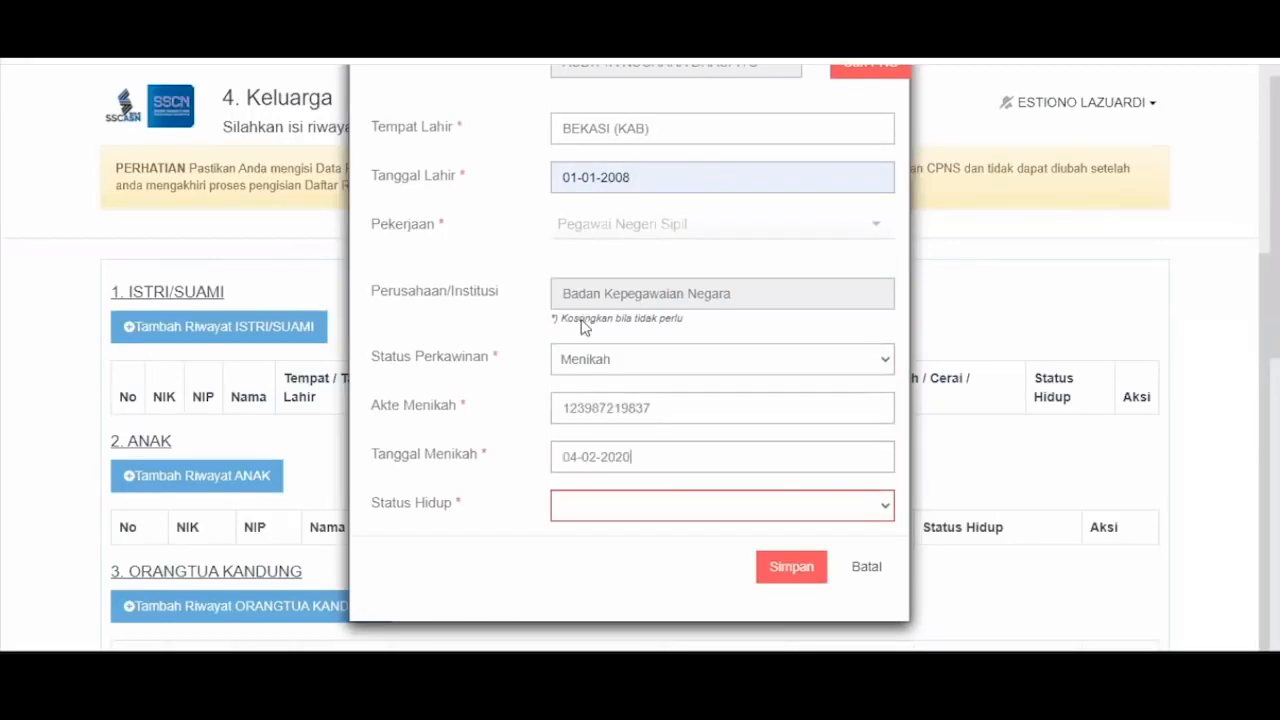
{"action": "left_click", "coordinate": [600, 505]}
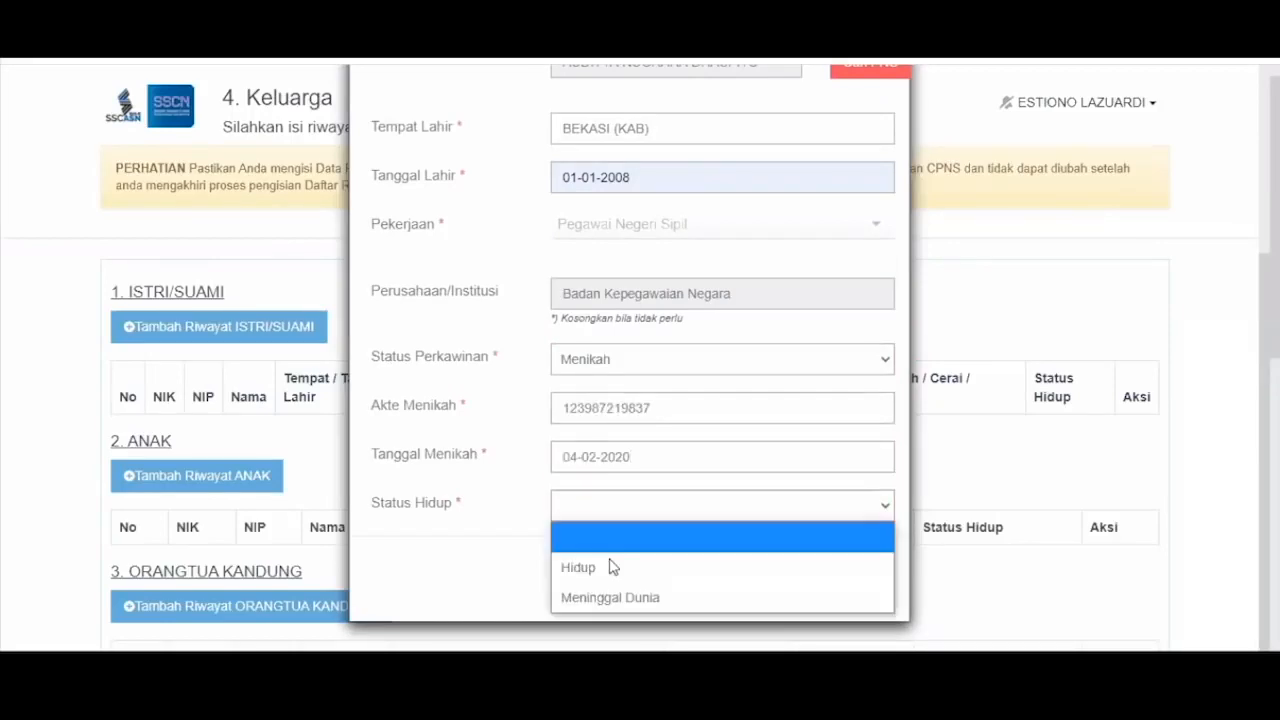
{"action": "left_click", "coordinate": [771, 580]}
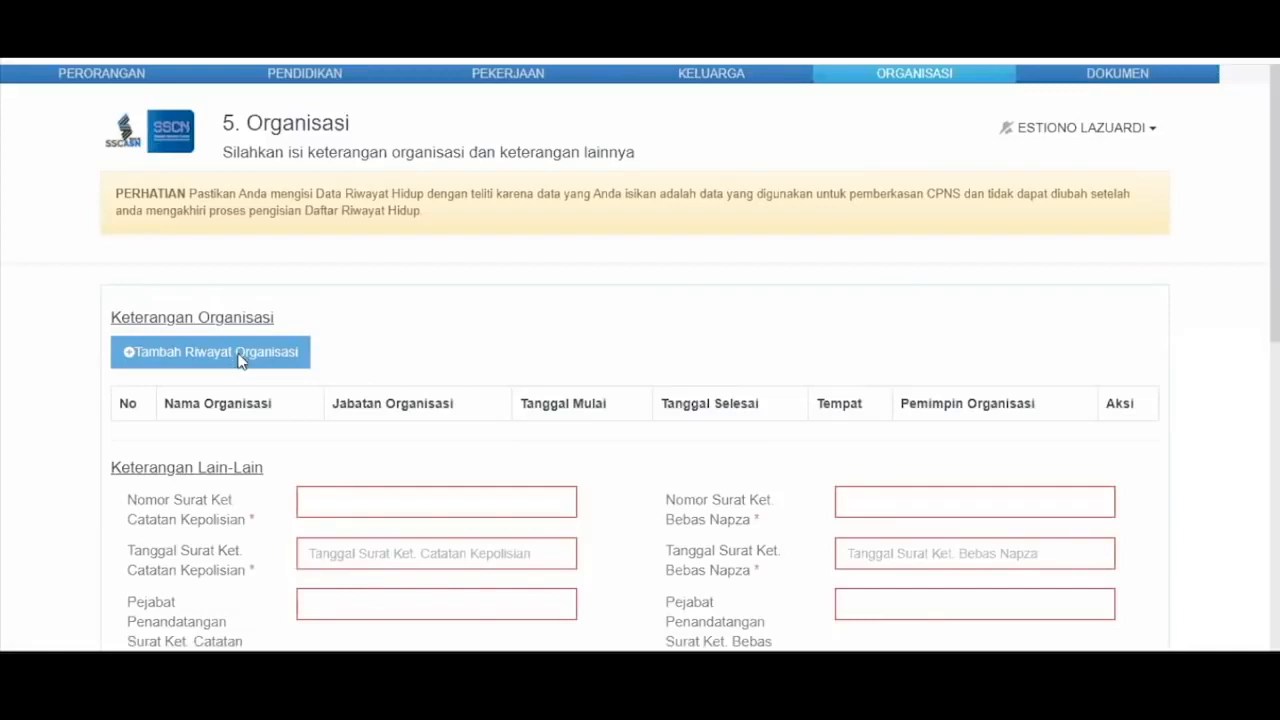
- Open the Tambah Organisasi form, check its Jenis and Jabatan choices, then cancel it
{"action": "left_click", "coordinate": [240, 361]}
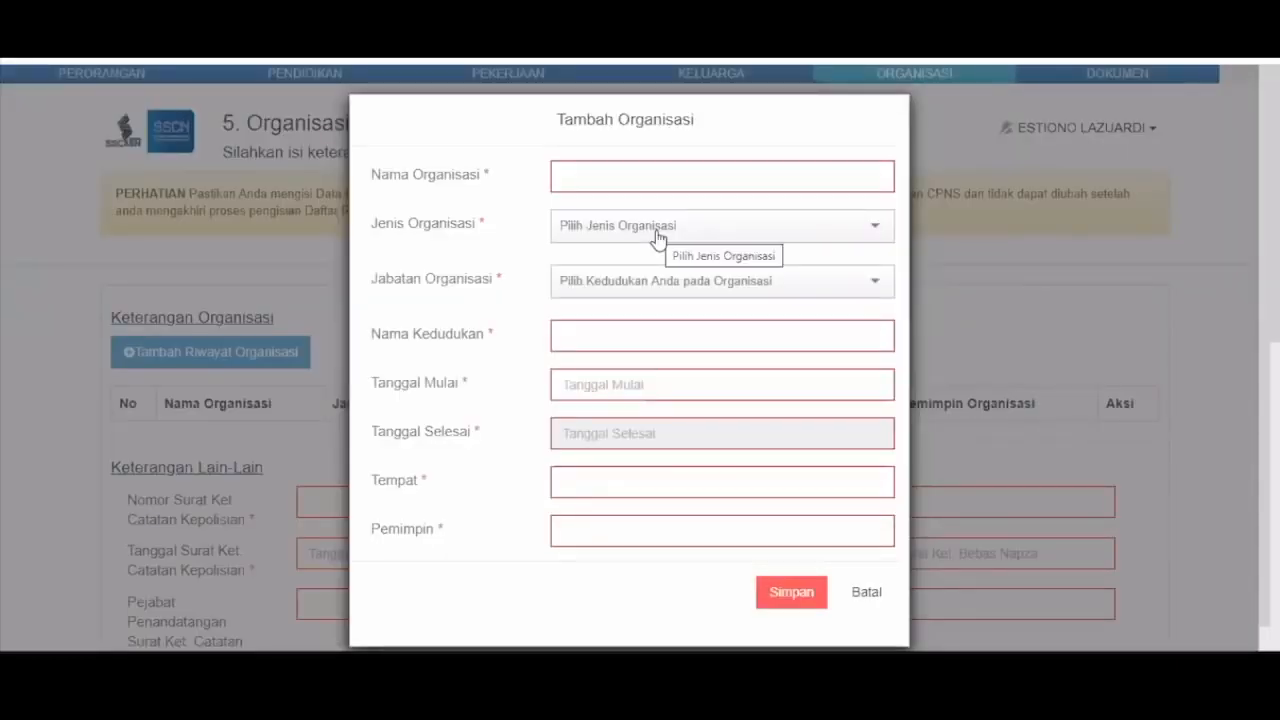
{"action": "left_click", "coordinate": [657, 239]}
{"action": "left_click", "coordinate": [657, 239]}
{"action": "left_click", "coordinate": [657, 290]}
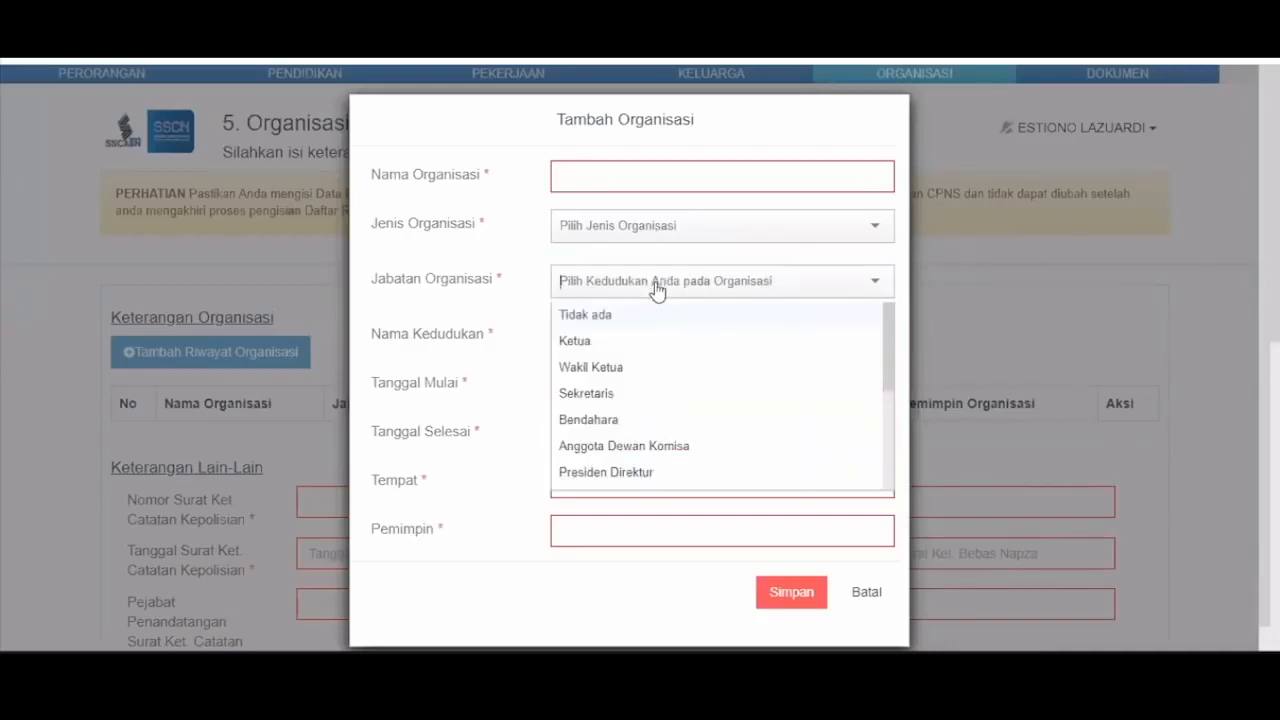
{"action": "left_click", "coordinate": [858, 593]}
- Enter the SKCK certificate number, date 03-06-2020 and signing official 'pejabat'
{"action": "scroll", "coordinate": [462, 458], "scroll_direction": "down", "scroll_amount": 1}
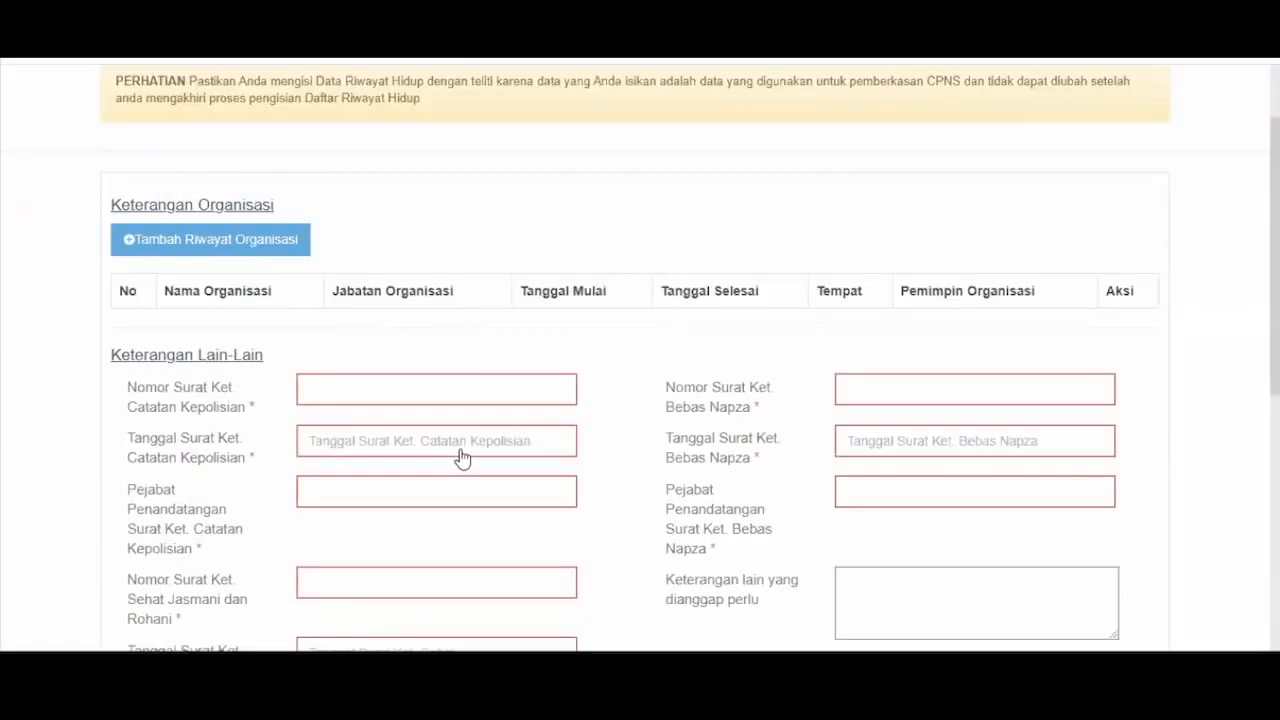
{"action": "scroll", "coordinate": [369, 246], "scroll_direction": "down", "scroll_amount": 1}
{"action": "left_click", "coordinate": [371, 283]}
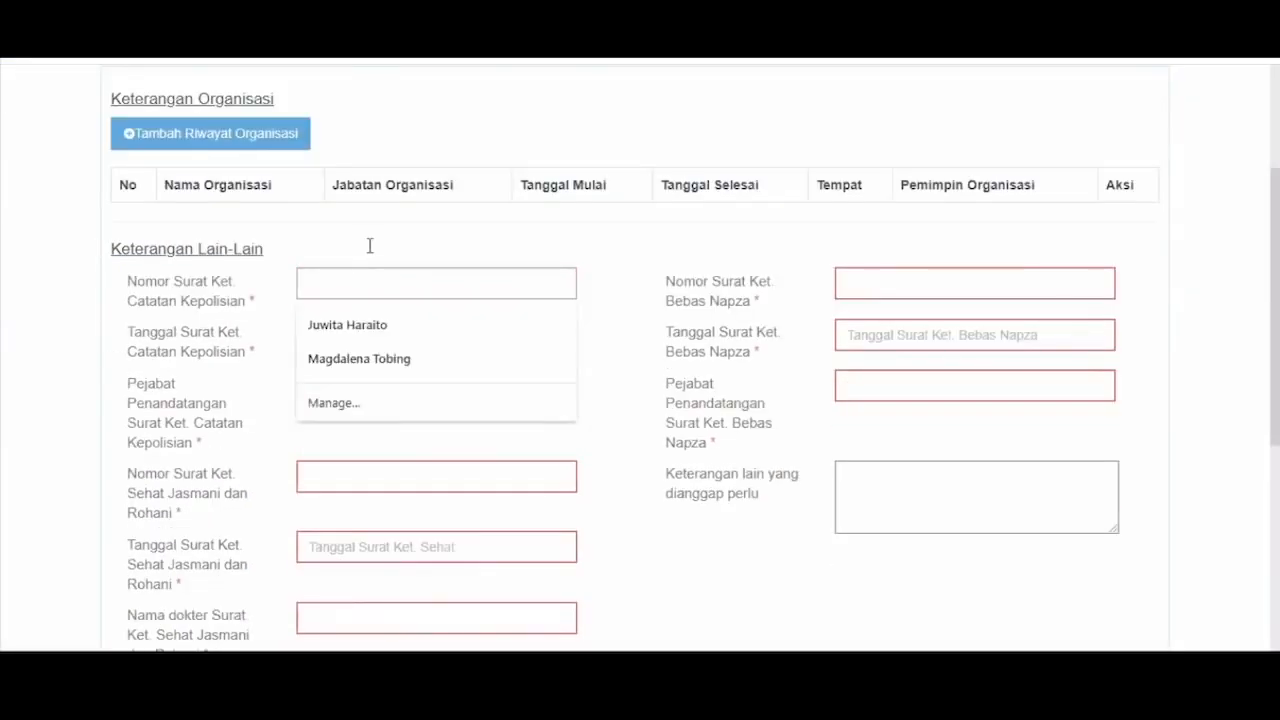
{"action": "type", "text": "128379871139723"}
{"action": "key", "text": "Tab"}
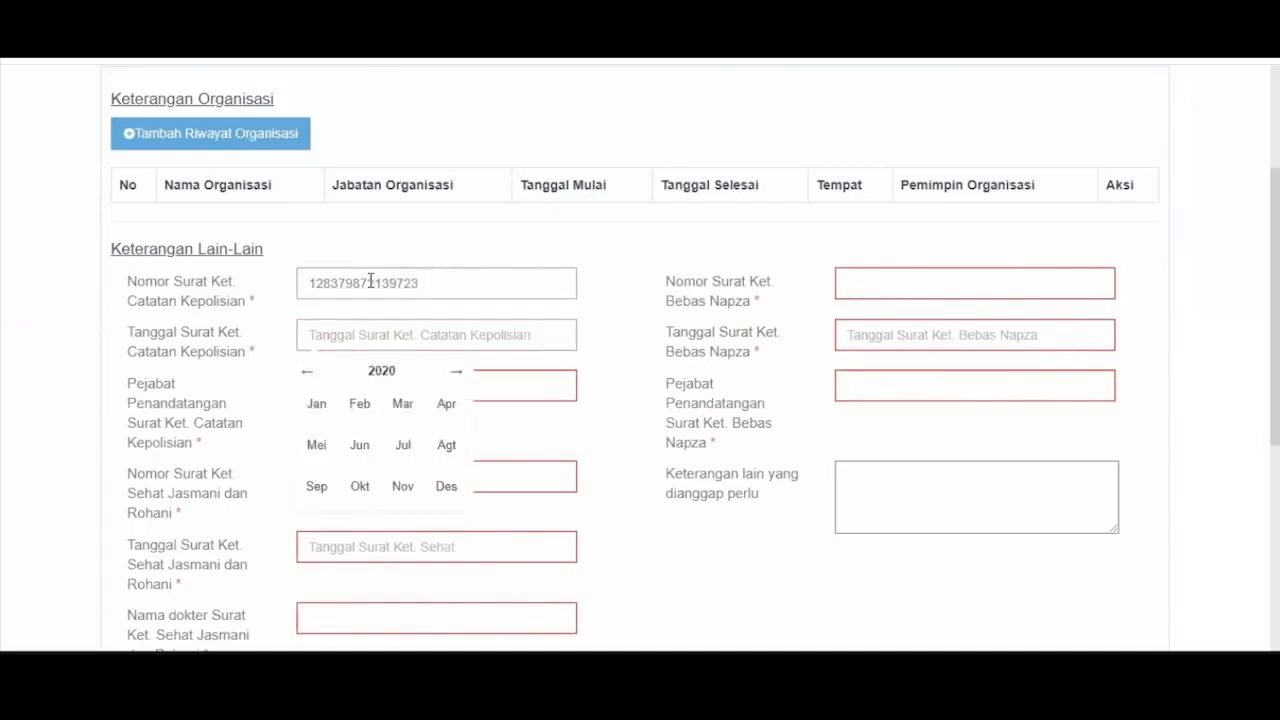
{"action": "left_click", "coordinate": [364, 441]}
{"action": "left_click", "coordinate": [367, 418]}
{"action": "left_click", "coordinate": [384, 380]}
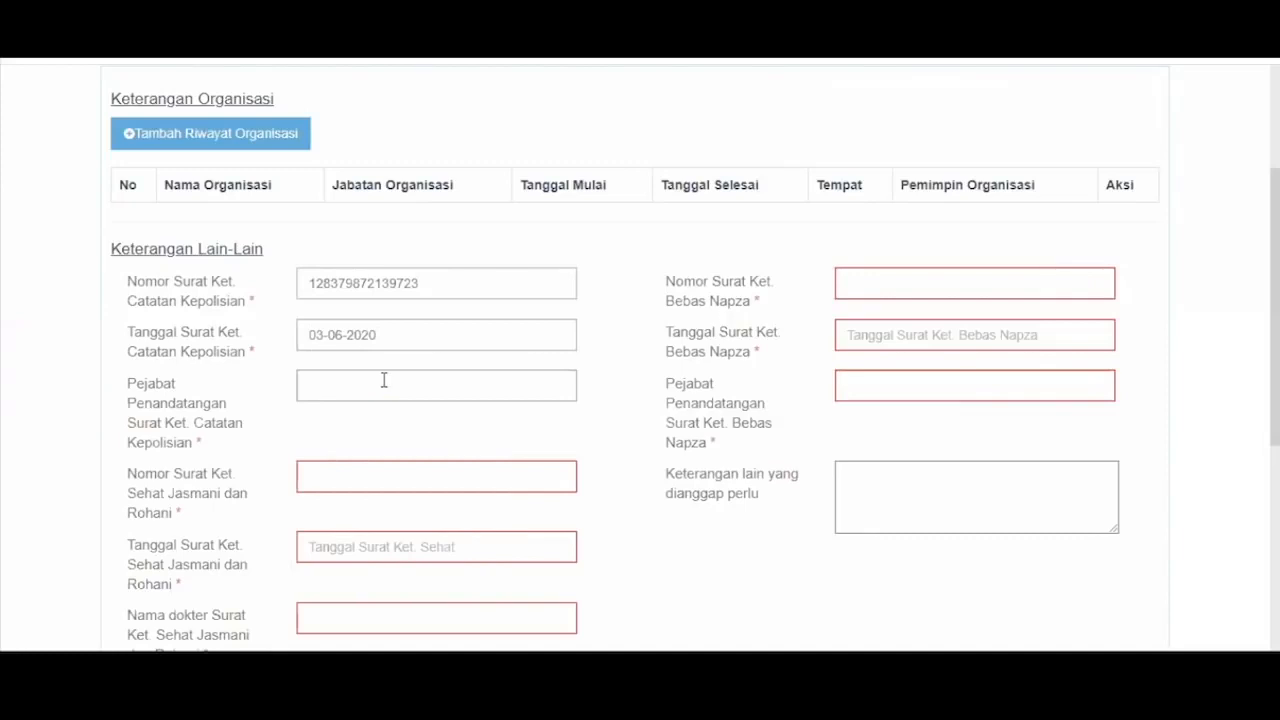
{"action": "type", "text": "pejabat"}
- Fill the health certificate and drug-free certificate details (dated 04-05-2020, official 'pejabat'), then reach the CAPTCHA
{"action": "key", "text": "Tab"}
{"action": "key", "text": "Tab"}
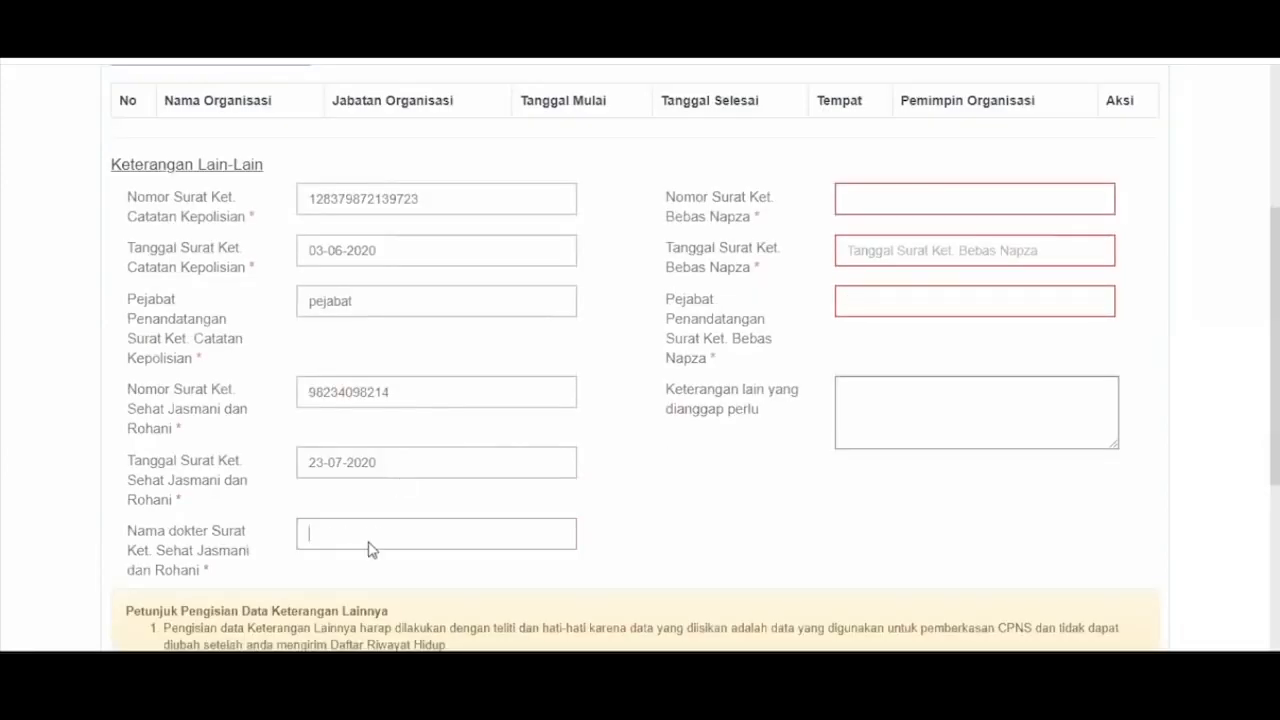
{"action": "type", "text": "92389349743"}
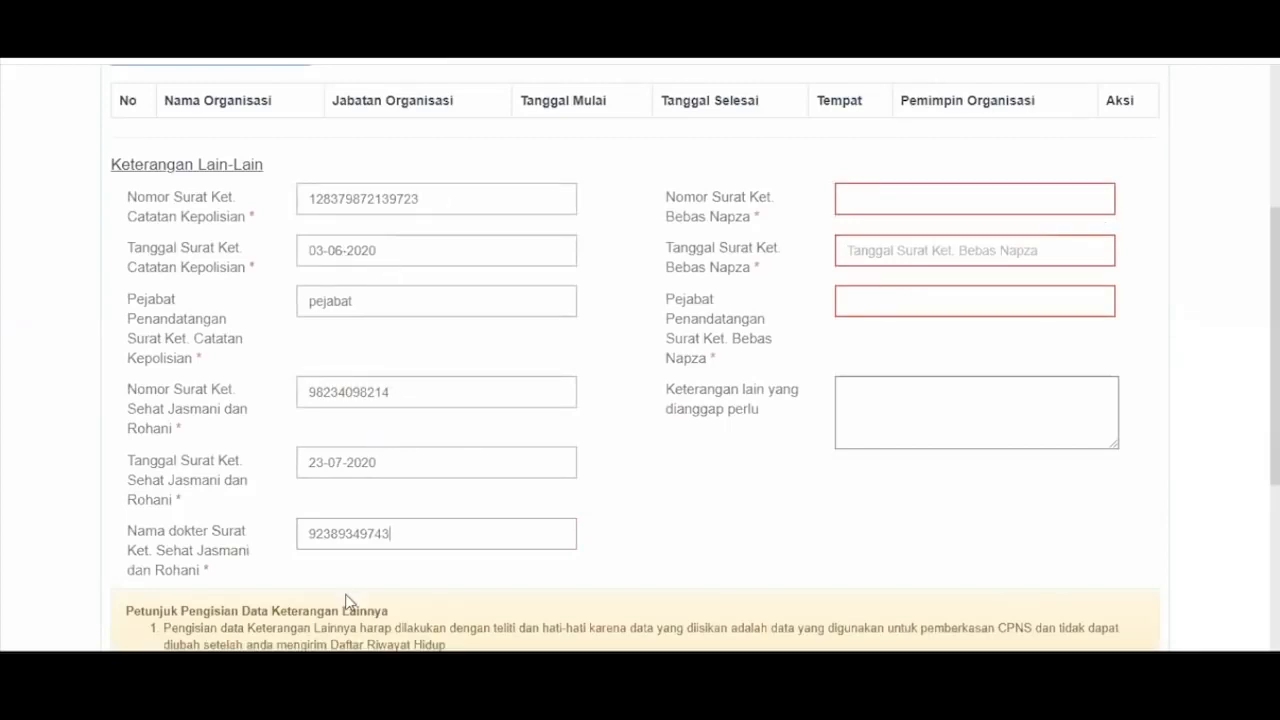
{"action": "left_click", "coordinate": [925, 194]}
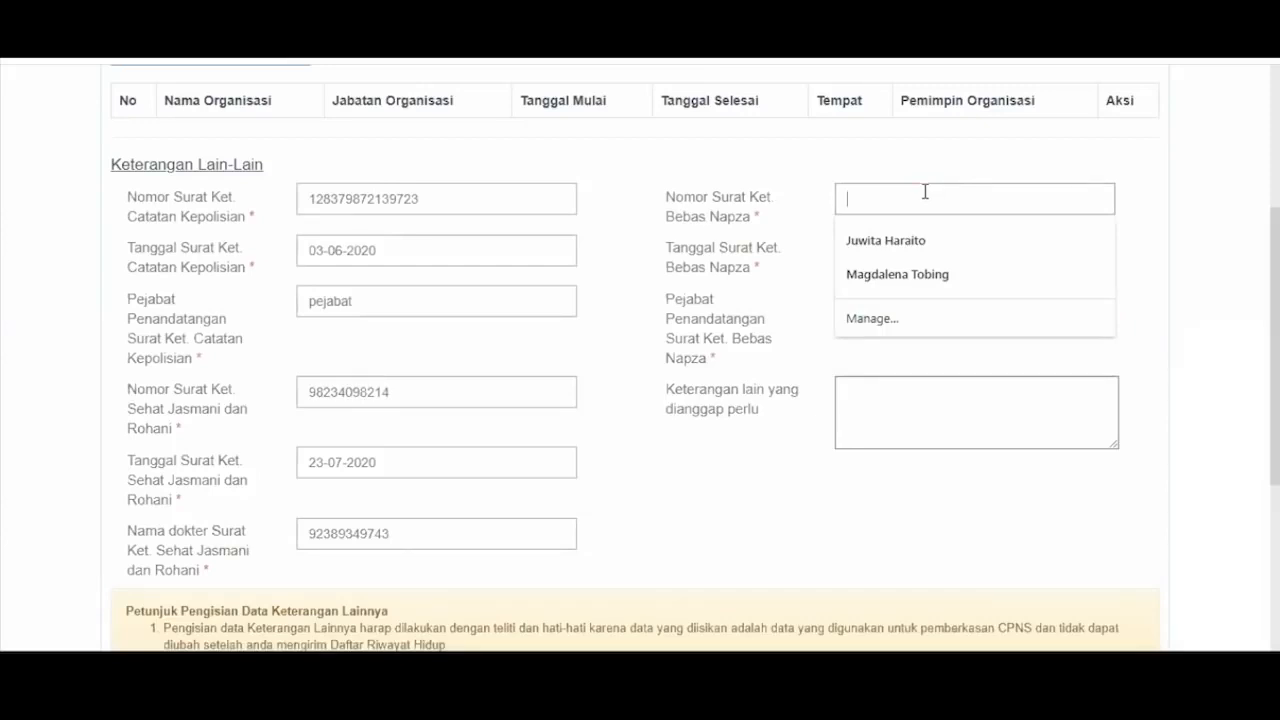
{"action": "type", "text": "28"}
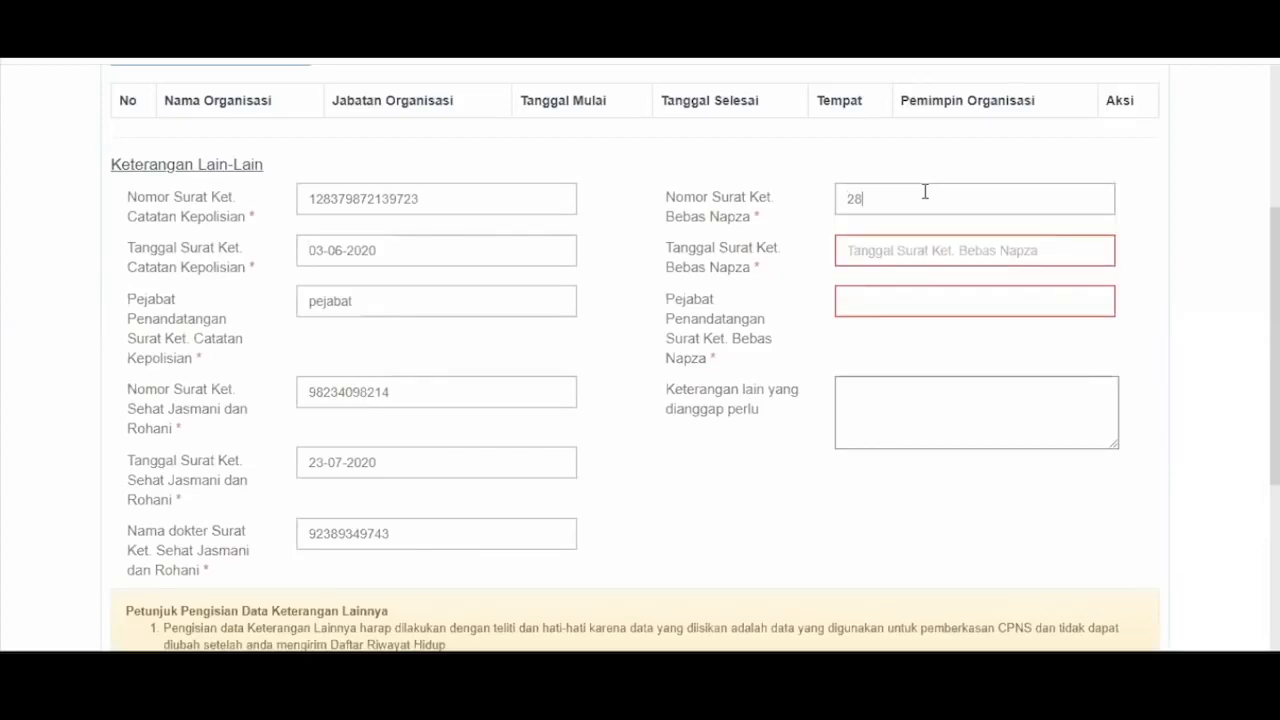
{"action": "type", "text": "309280982"}
{"action": "left_click", "coordinate": [889, 257]}
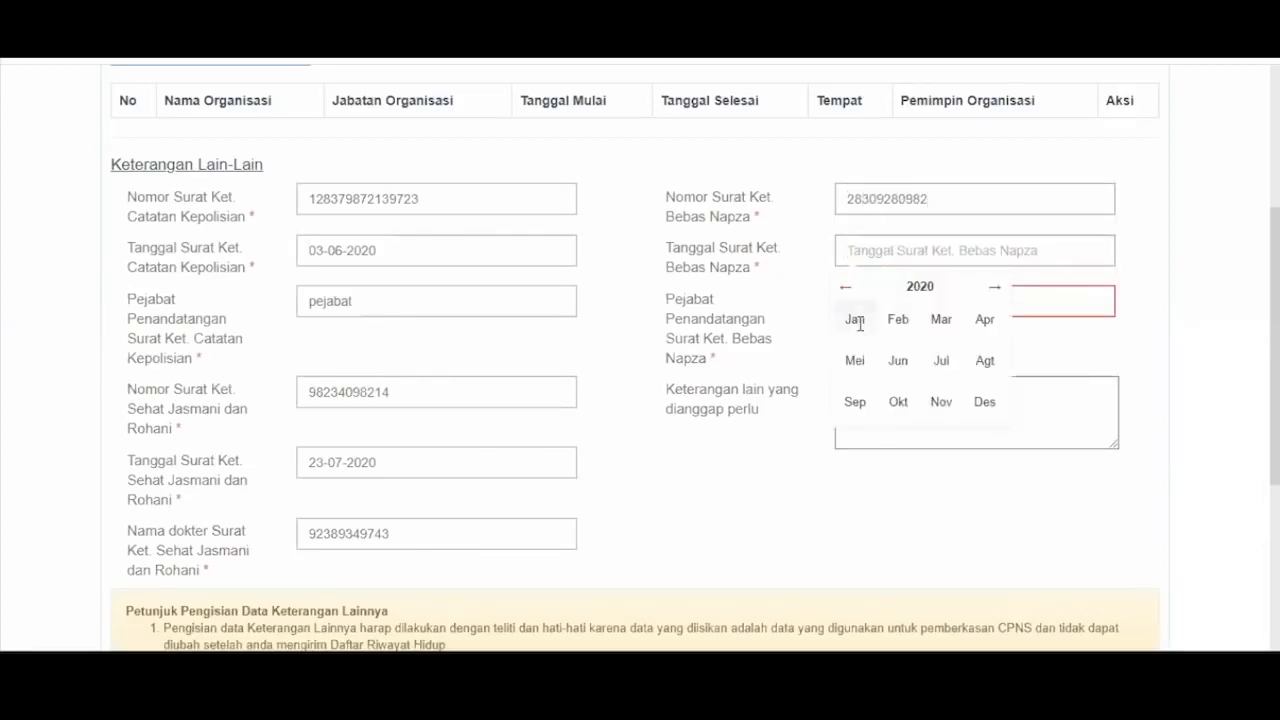
{"action": "left_click", "coordinate": [860, 359]}
{"action": "left_click", "coordinate": [868, 355]}
{"action": "left_click", "coordinate": [912, 291]}
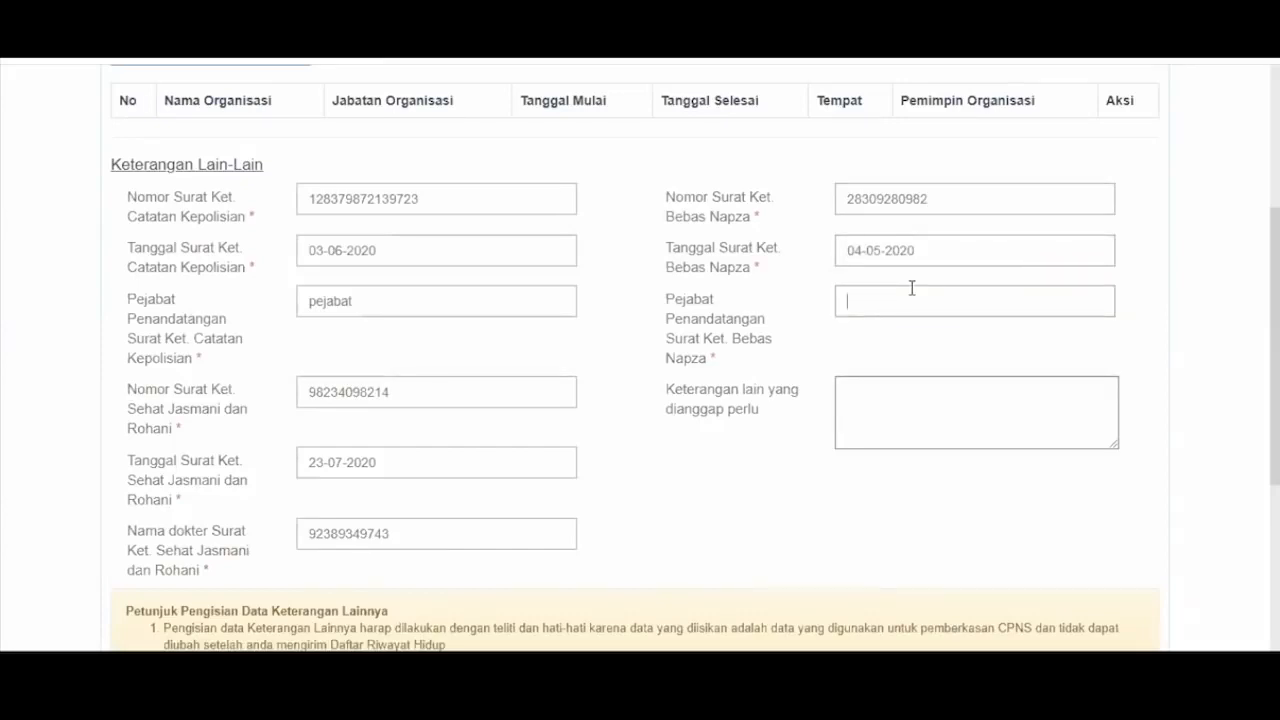
{"action": "type", "text": "pejabat"}
{"action": "scroll", "coordinate": [912, 288], "scroll_direction": "down", "scroll_amount": 2}
{"action": "scroll", "coordinate": [912, 288], "scroll_direction": "down", "scroll_amount": 1}
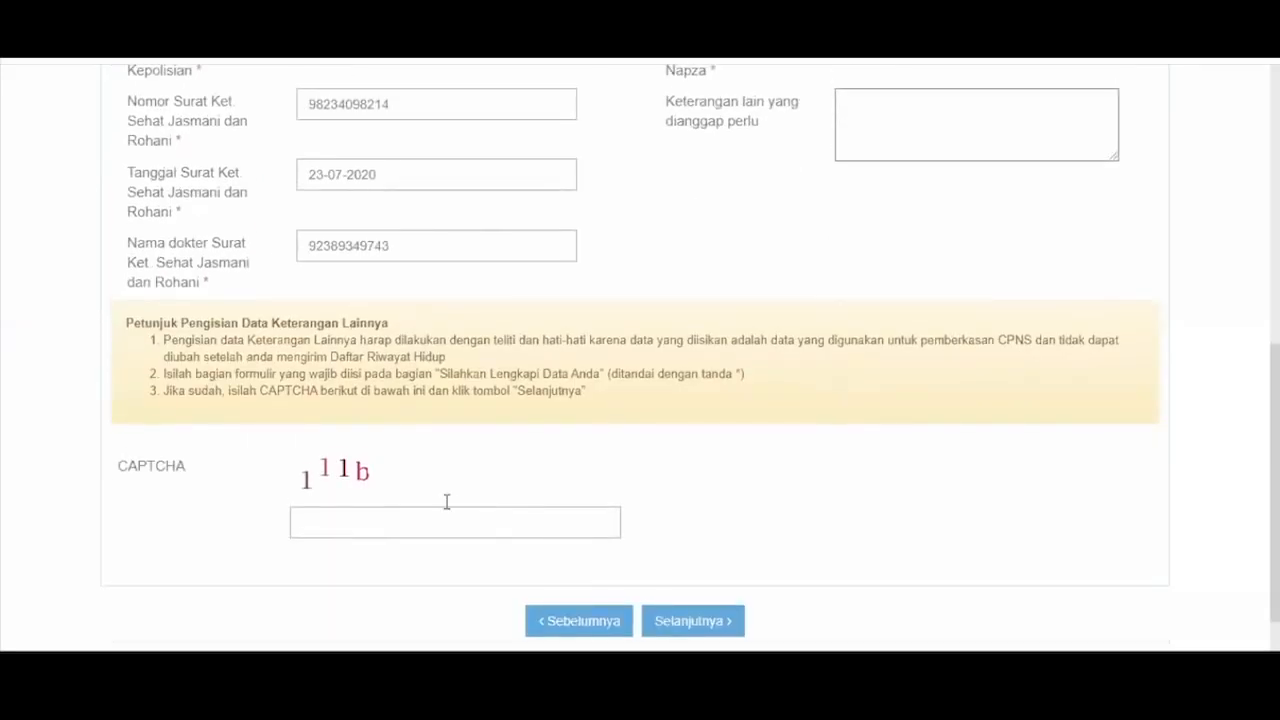
{"action": "left_click", "coordinate": [447, 504]}
- Answer the CAPTCHA, save, then download and open the DRH Perorangan PDF
{"action": "type", "text": "111b"}
{"action": "left_click", "coordinate": [714, 621]}
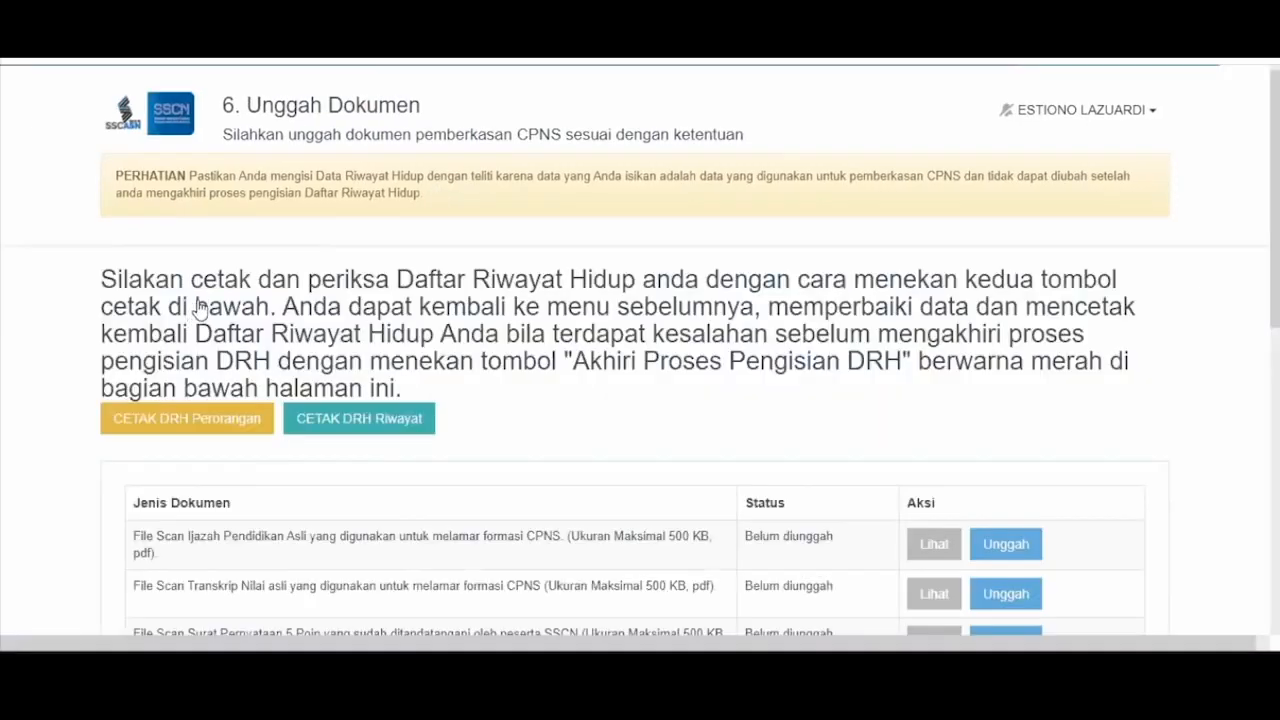
{"action": "scroll", "coordinate": [461, 318], "scroll_direction": "down", "scroll_amount": 1}
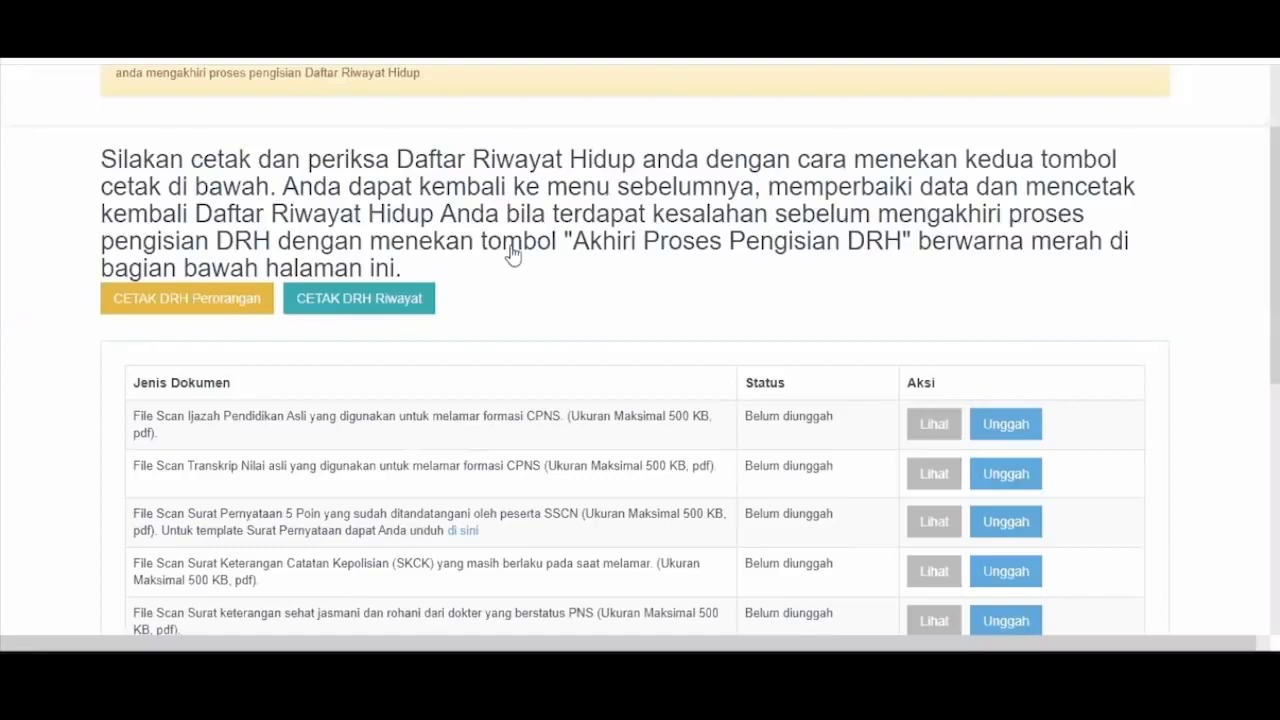
{"action": "left_click", "coordinate": [210, 312]}
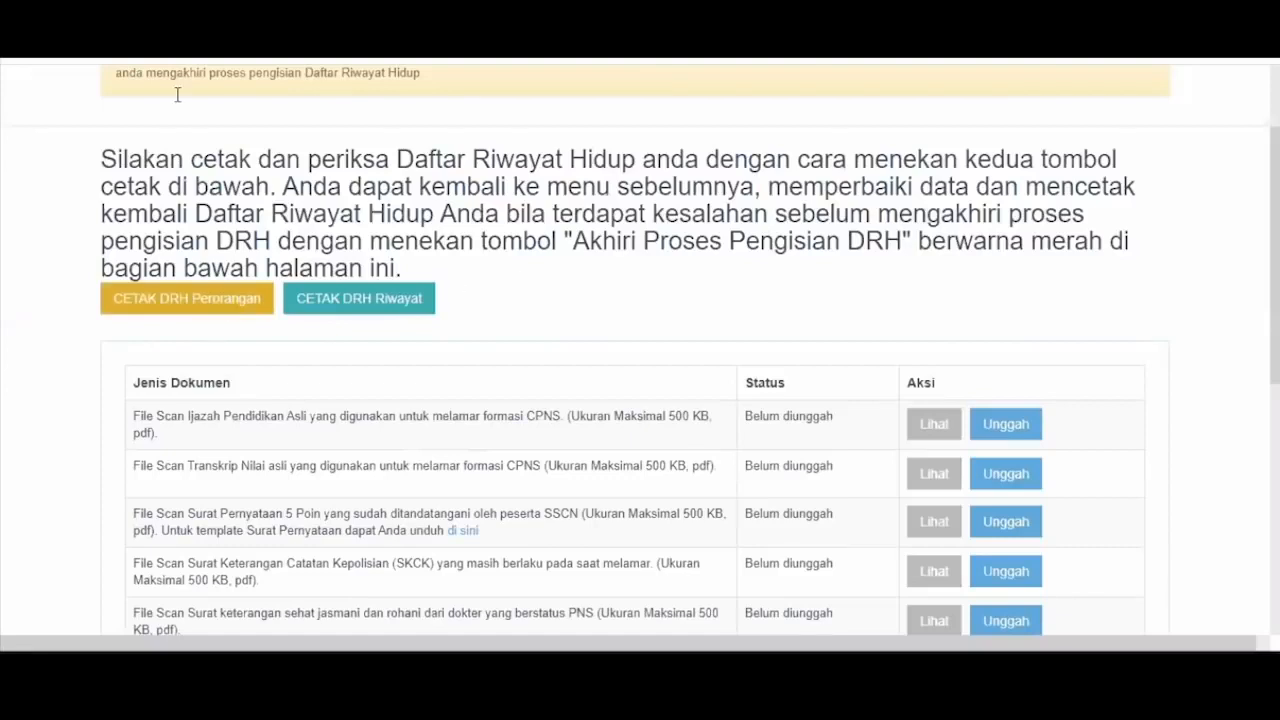
{"action": "left_click", "coordinate": [129, 624]}
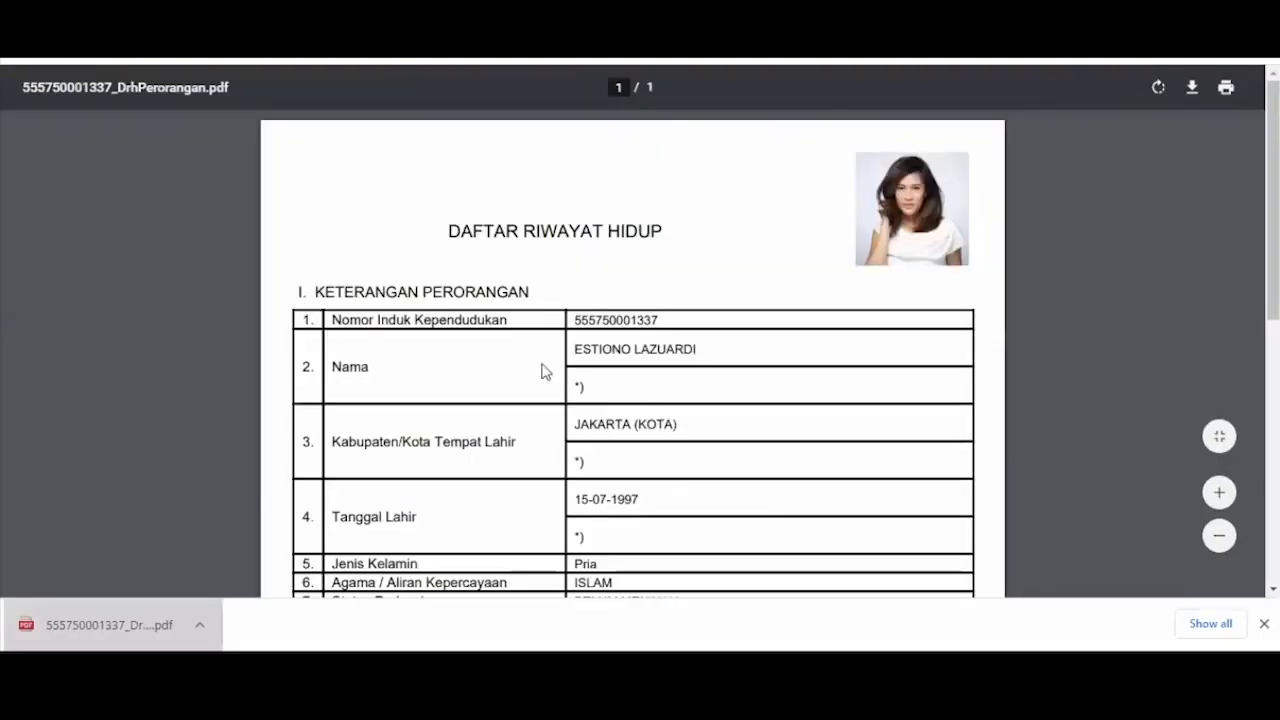
{"action": "scroll", "coordinate": [544, 372], "scroll_direction": "down", "scroll_amount": 1}
{"action": "scroll", "coordinate": [544, 372], "scroll_direction": "down", "scroll_amount": 3}
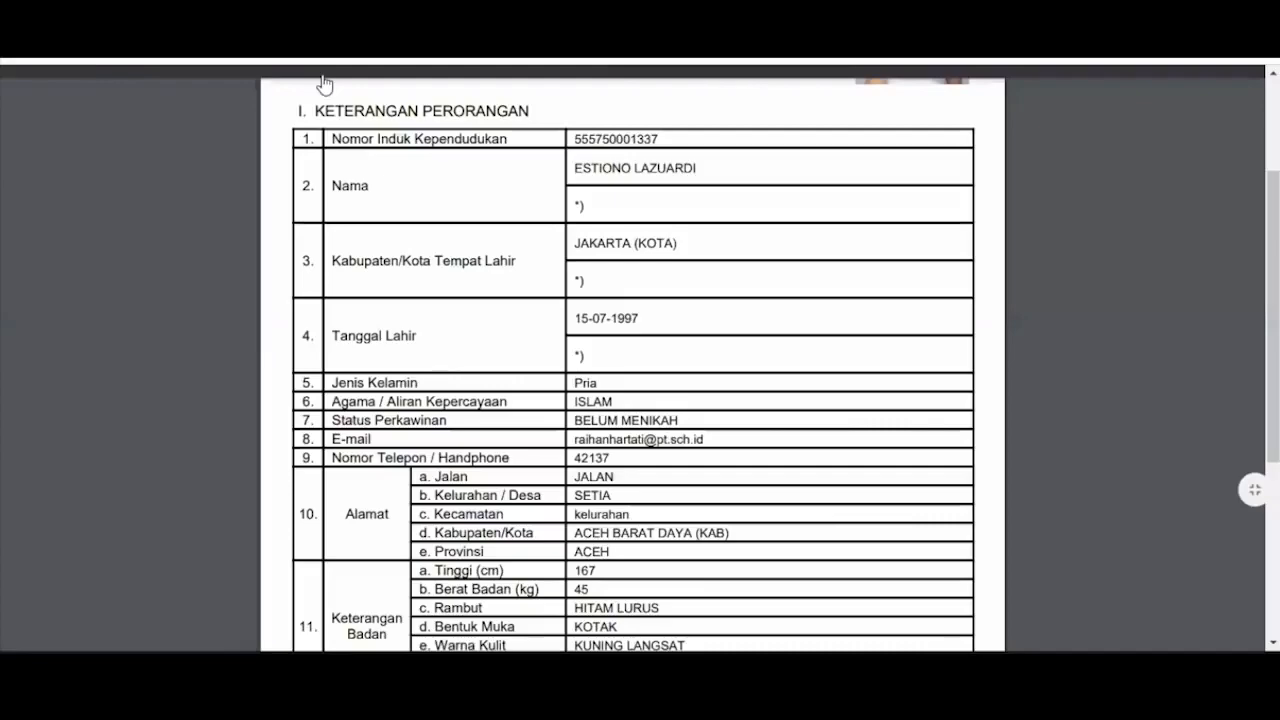
{"action": "left_click", "coordinate": [330, 40]}
{"action": "scroll", "coordinate": [311, 90], "scroll_direction": "up", "scroll_amount": 2}
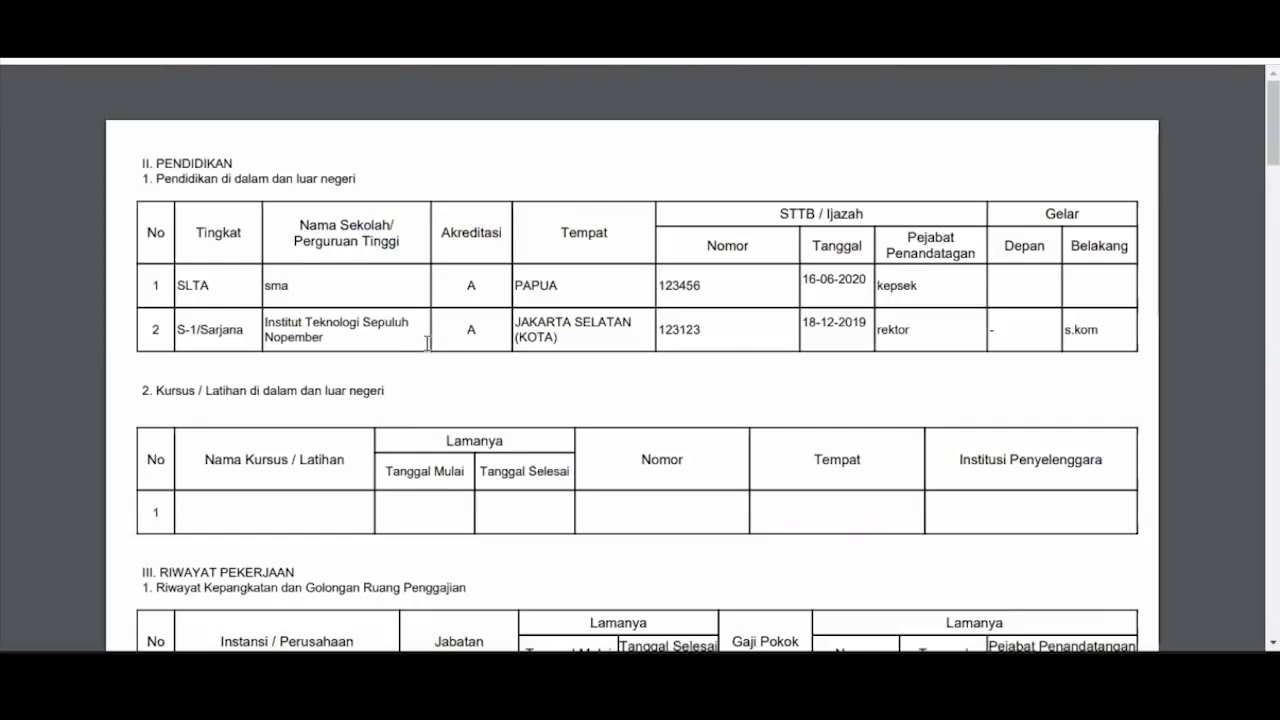
{"action": "scroll", "coordinate": [519, 328], "scroll_direction": "down", "scroll_amount": 1}
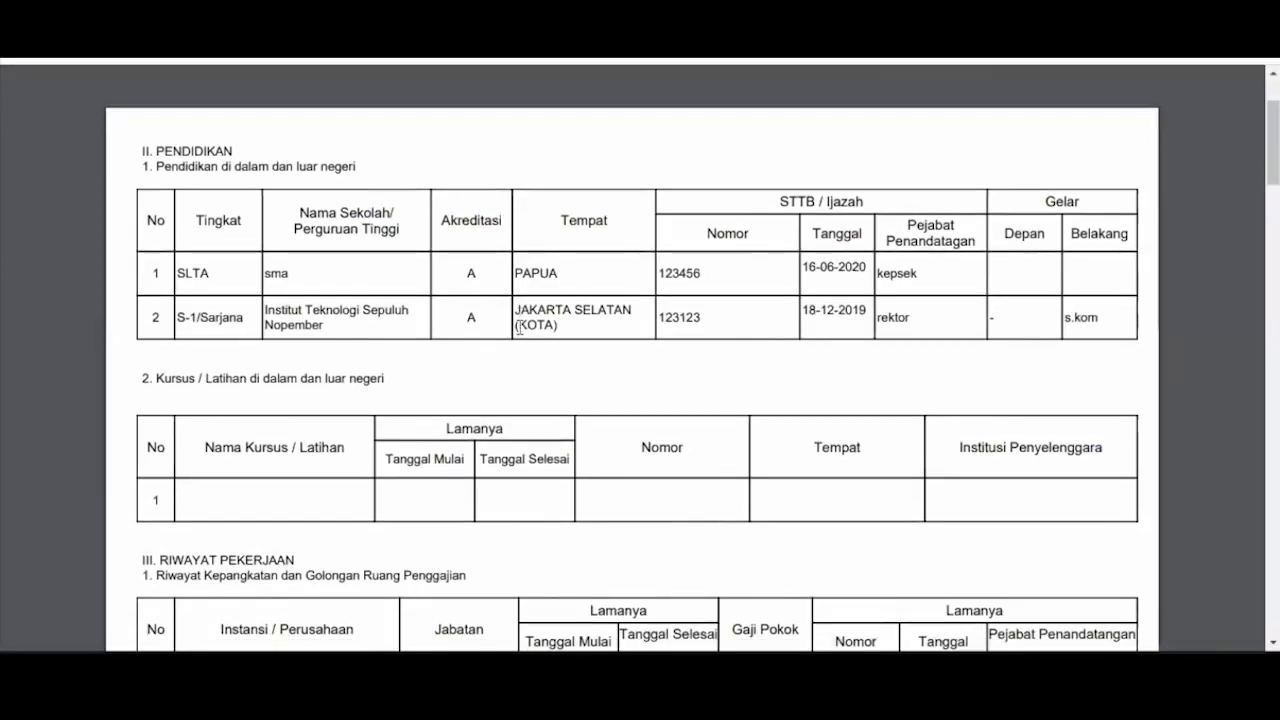
{"action": "scroll", "coordinate": [519, 328], "scroll_direction": "down", "scroll_amount": 3}
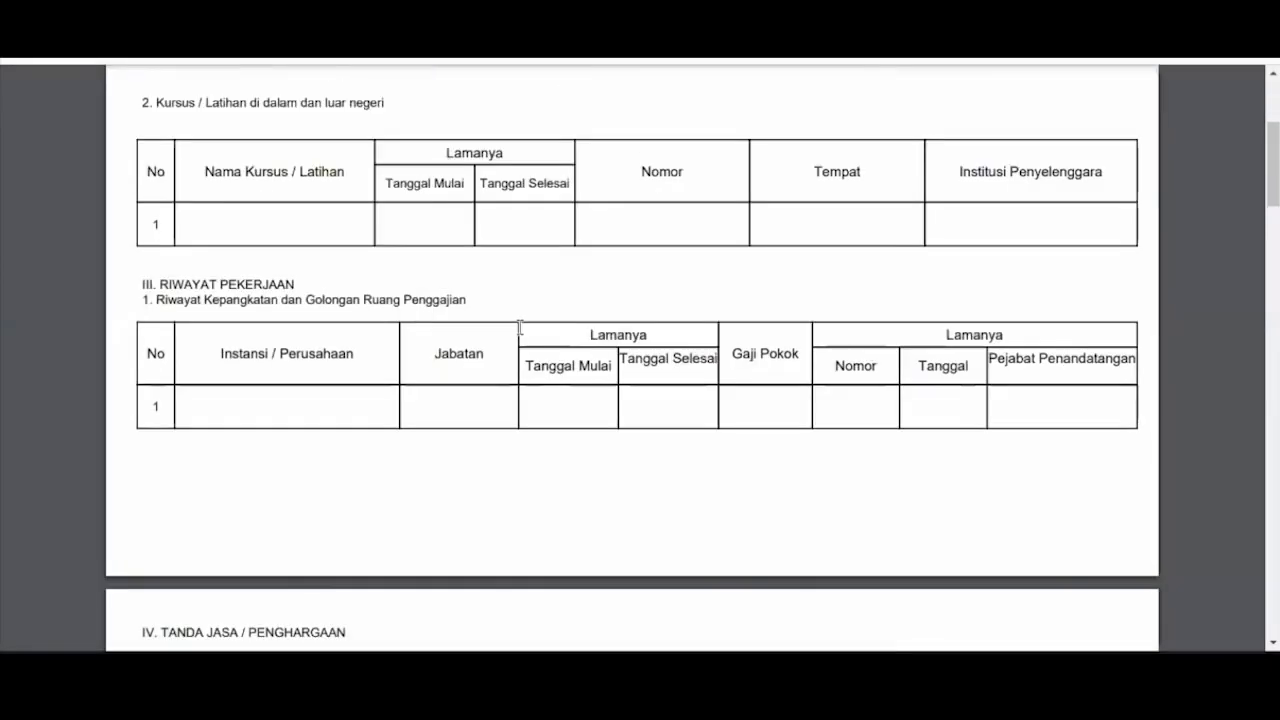
{"action": "scroll", "coordinate": [519, 328], "scroll_direction": "down", "scroll_amount": 3}
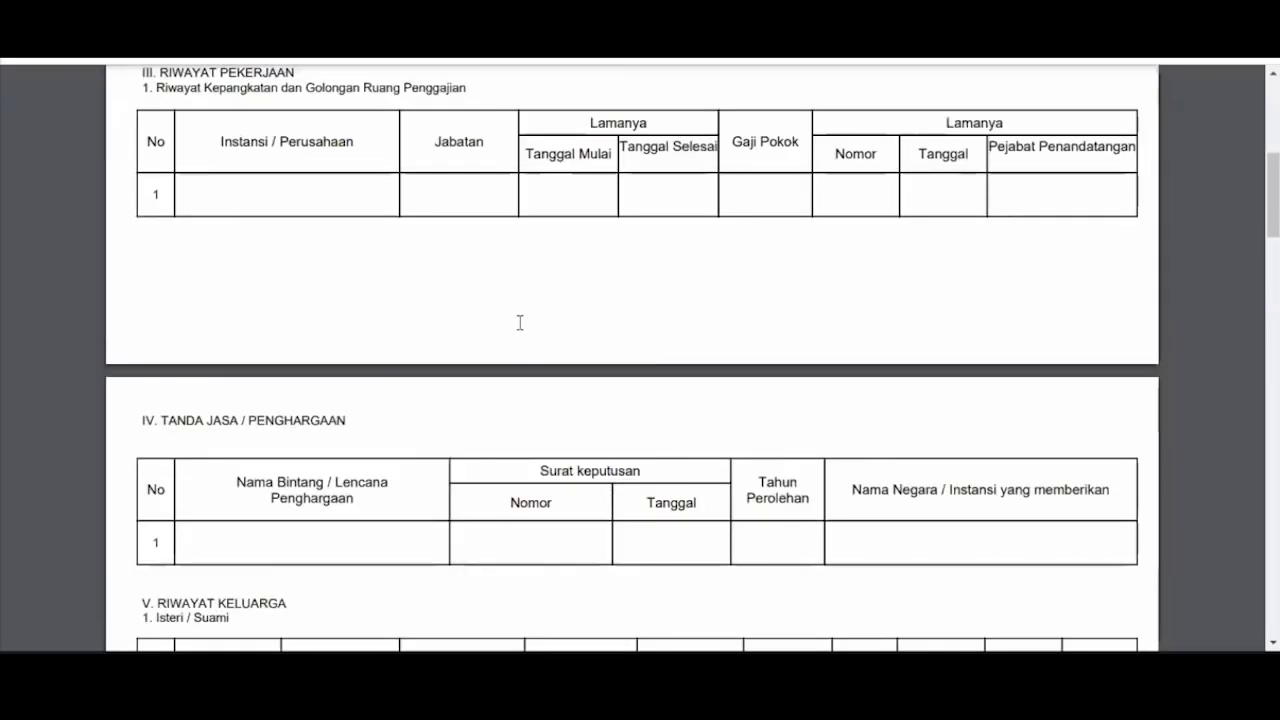
{"action": "scroll", "coordinate": [519, 328], "scroll_direction": "down", "scroll_amount": 3}
{"action": "scroll", "coordinate": [707, 356], "scroll_direction": "down", "scroll_amount": 1}
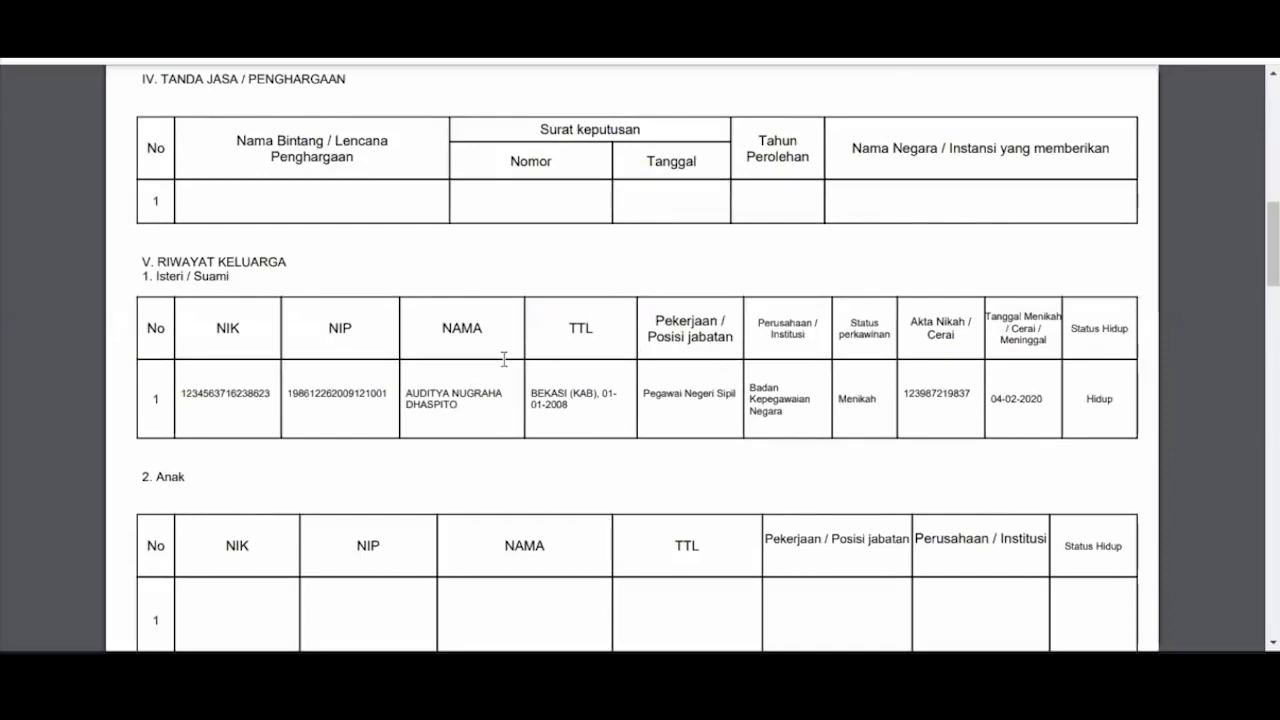
{"action": "key", "text": "ctrl+w"}
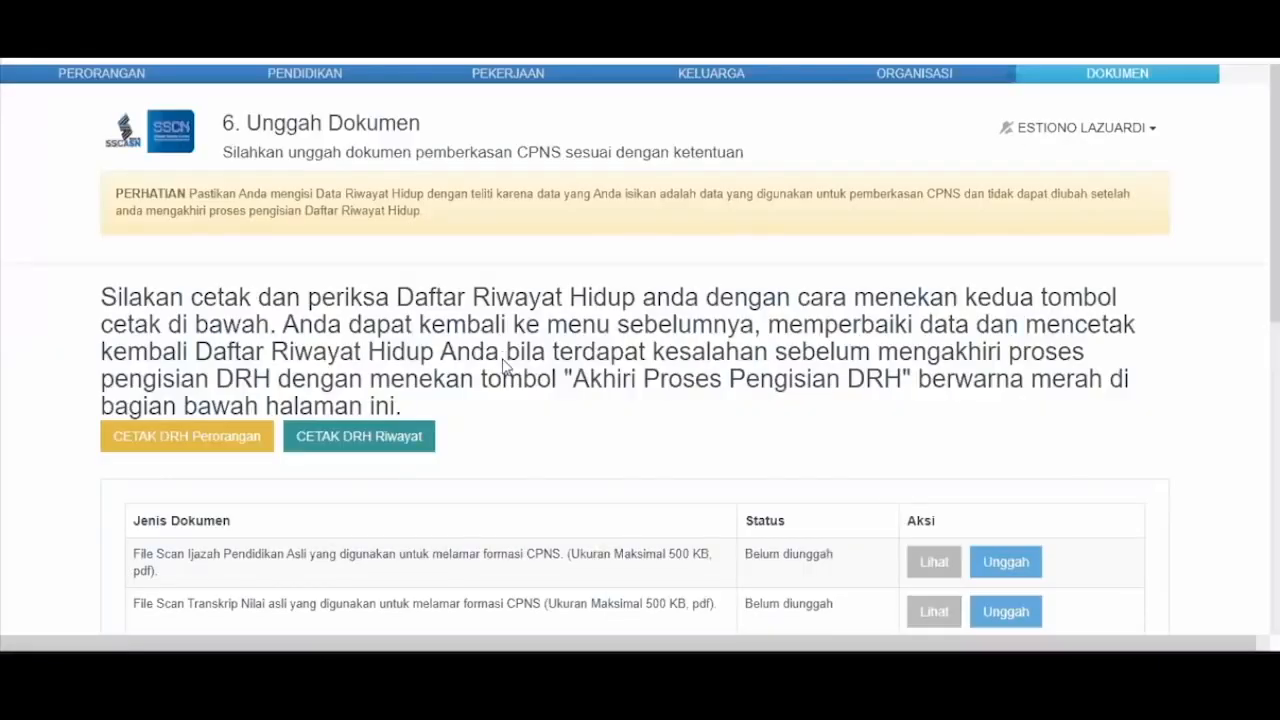
- Scroll through the document upload table and upload rules, then back up
{"action": "scroll", "coordinate": [766, 308], "scroll_direction": "down", "scroll_amount": 4}
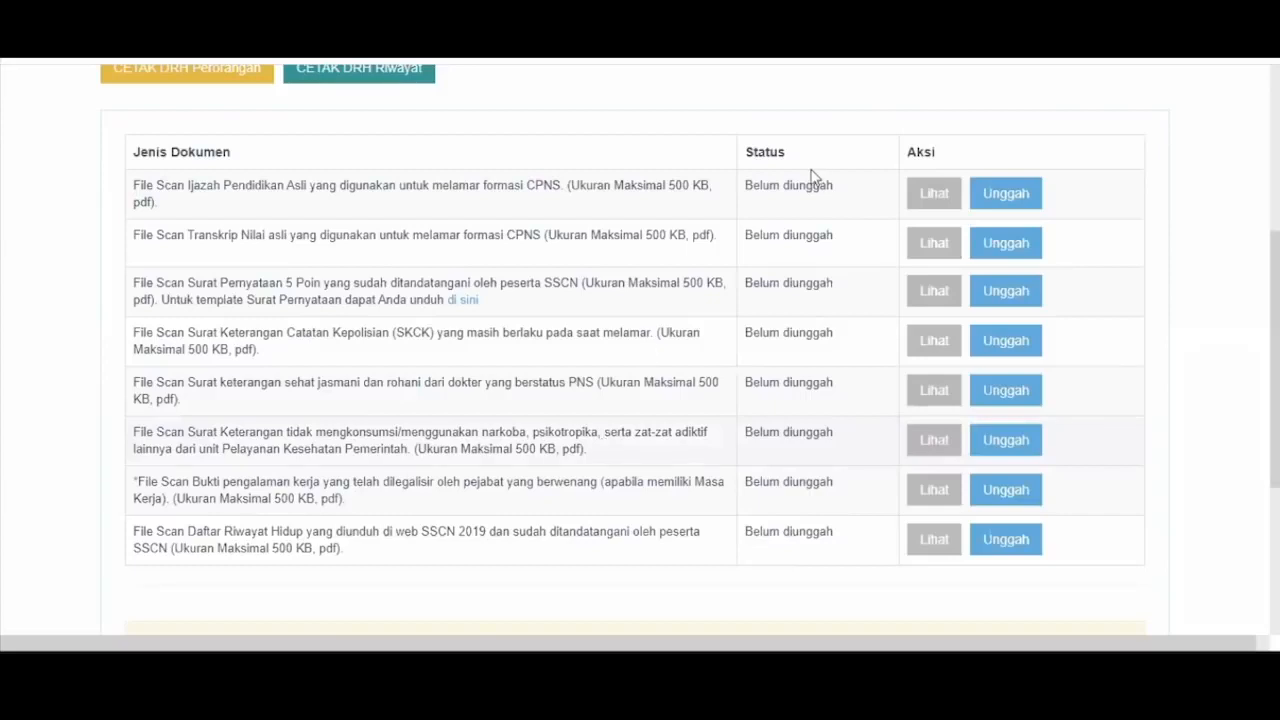
{"action": "scroll", "coordinate": [656, 574], "scroll_direction": "down", "scroll_amount": 3}
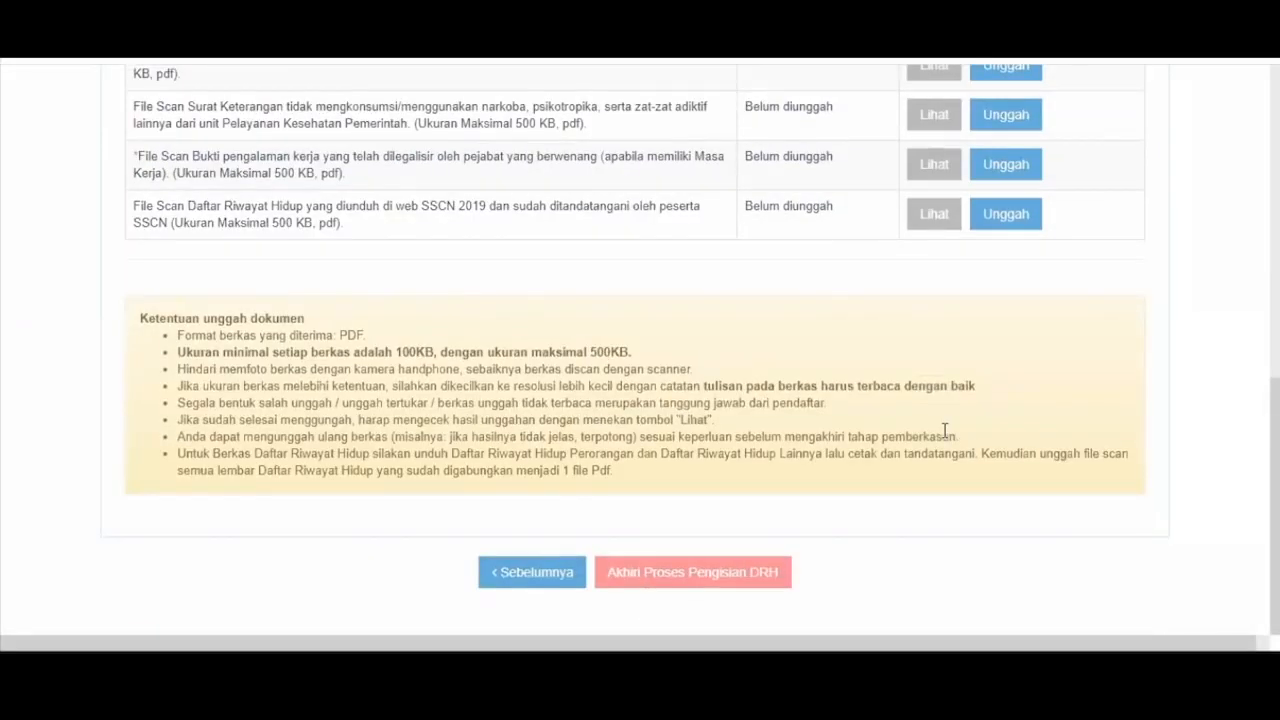
{"action": "scroll", "coordinate": [946, 437], "scroll_direction": "up", "scroll_amount": 3}
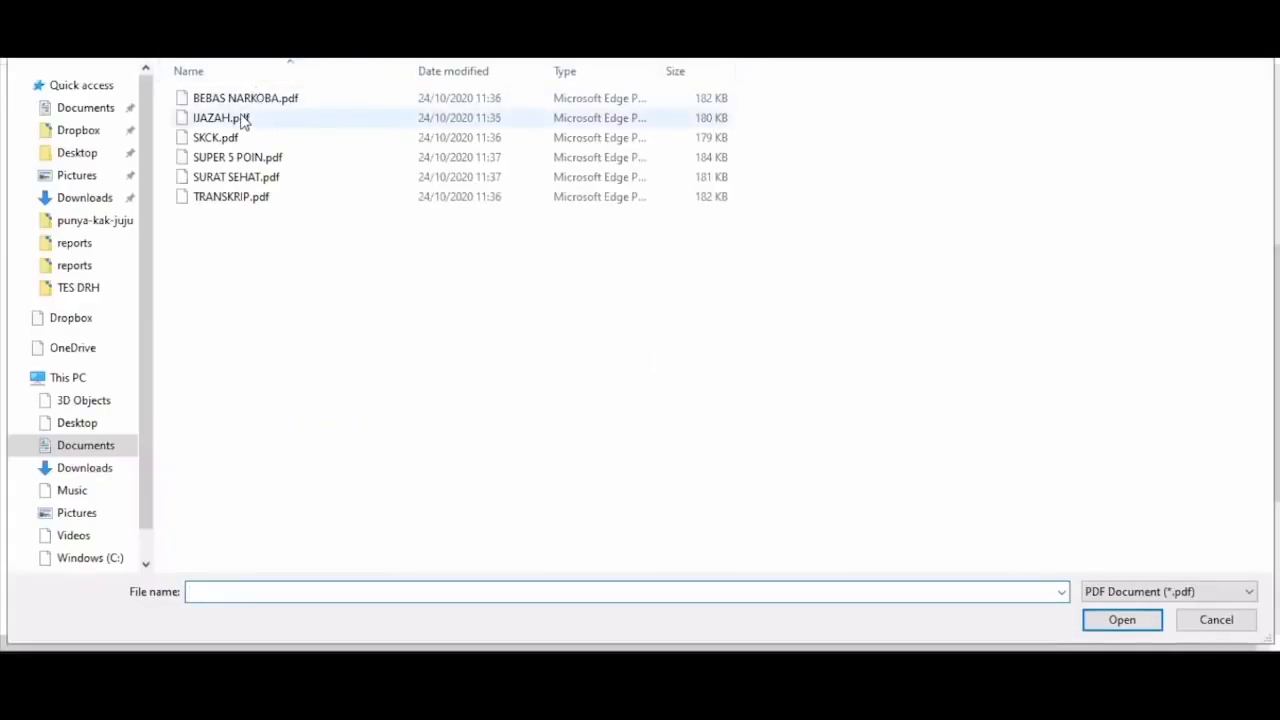
- Upload IJAZAH.pdf for the diploma and TRANSKRIP.pdf for the transcript
{"action": "left_click", "coordinate": [243, 117]}
{"action": "key", "text": "Return"}
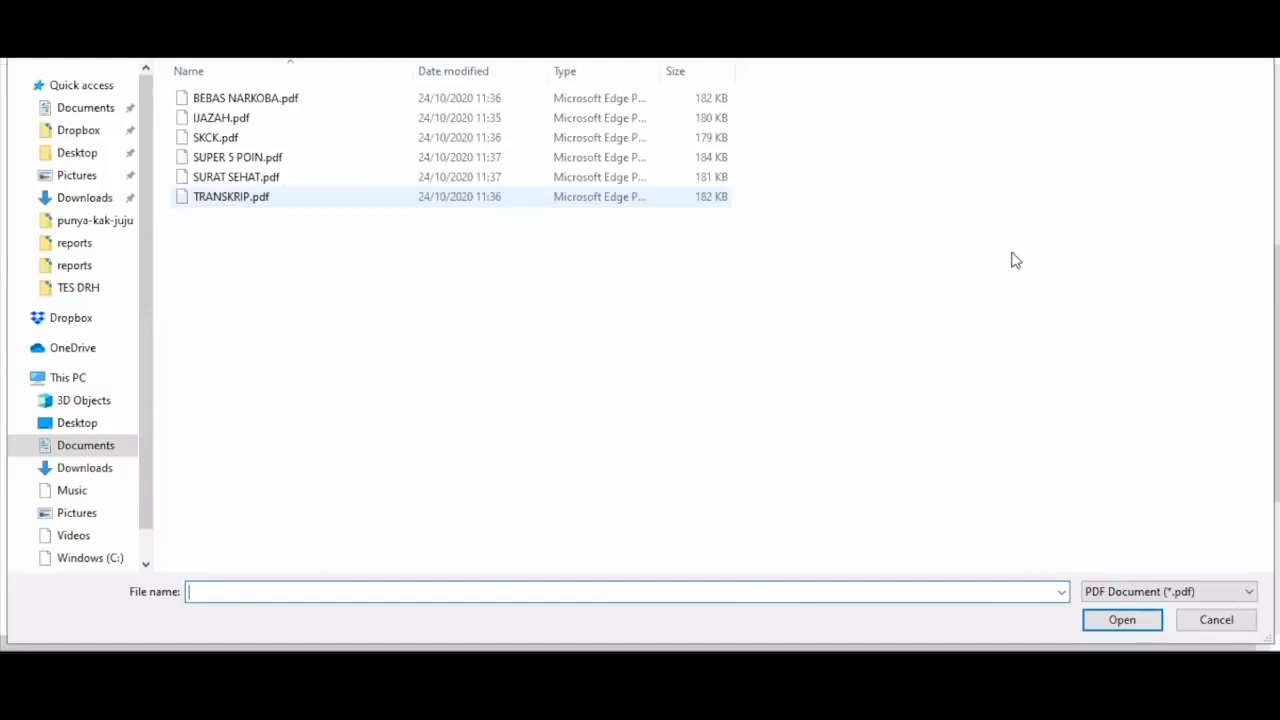
{"action": "key", "text": "Escape"}
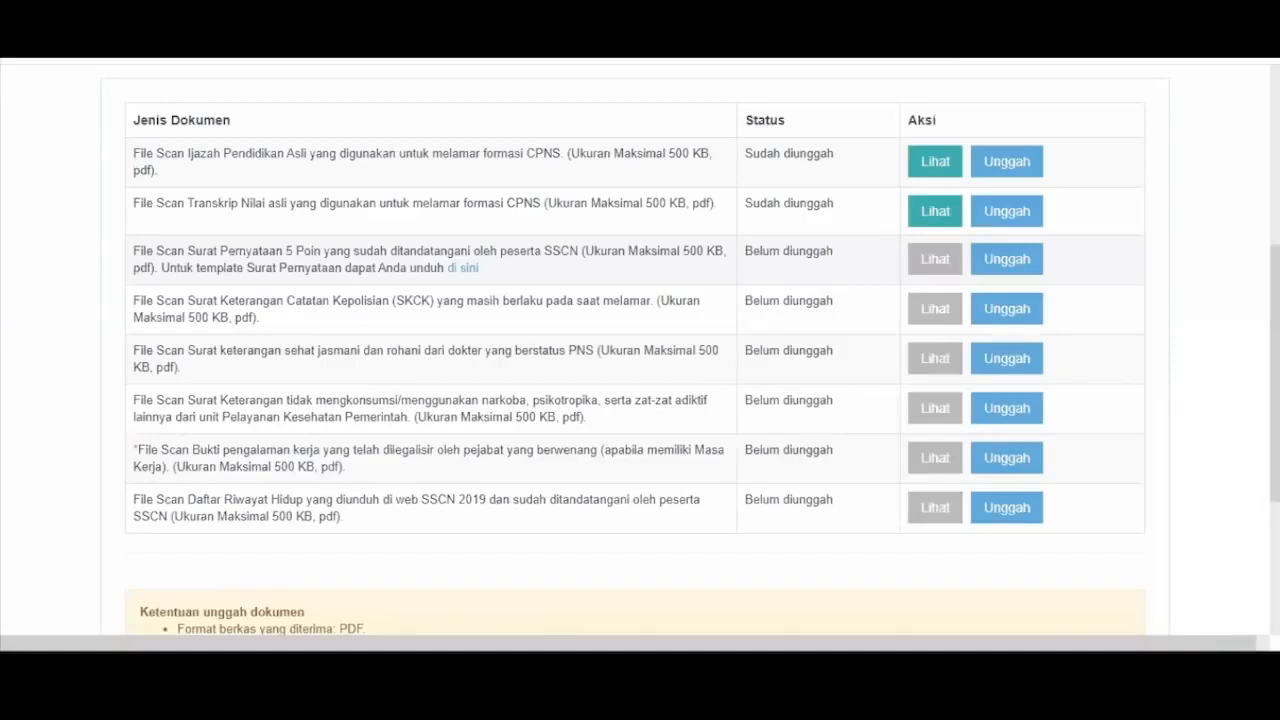
{"action": "left_click", "coordinate": [1006, 457]}
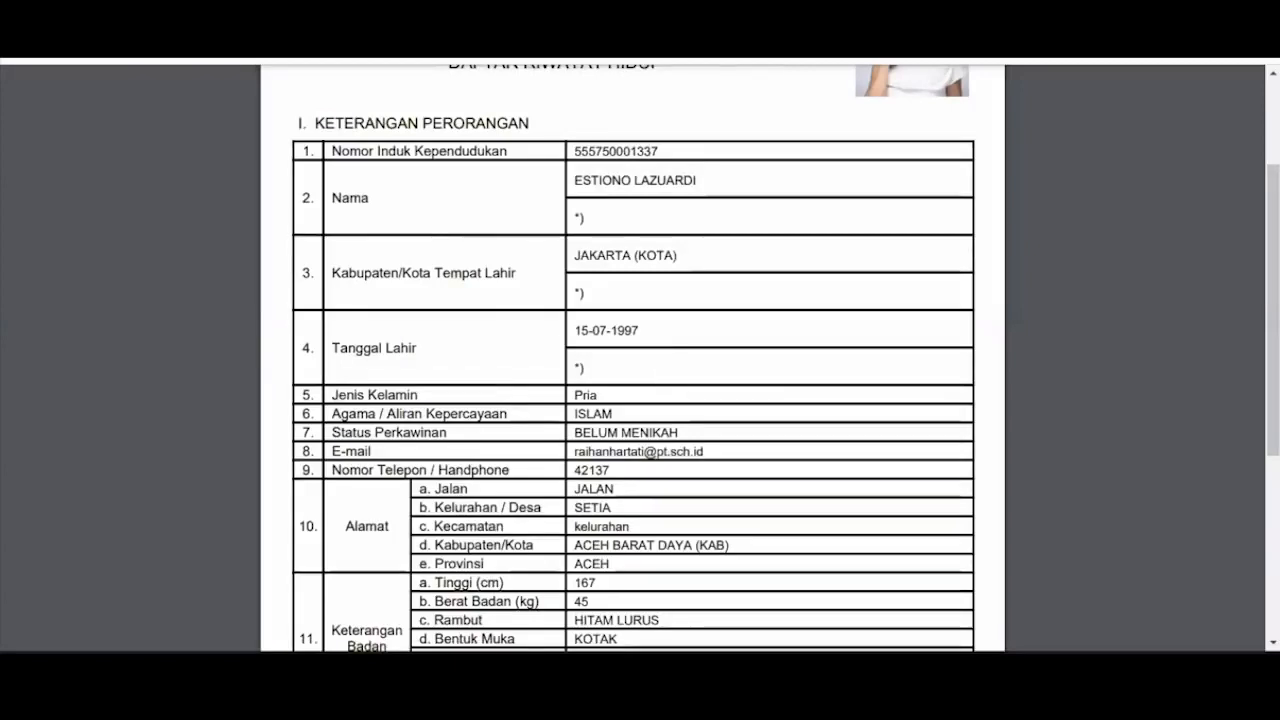
{"action": "scroll", "coordinate": [660, 376], "scroll_direction": "down", "scroll_amount": 3}
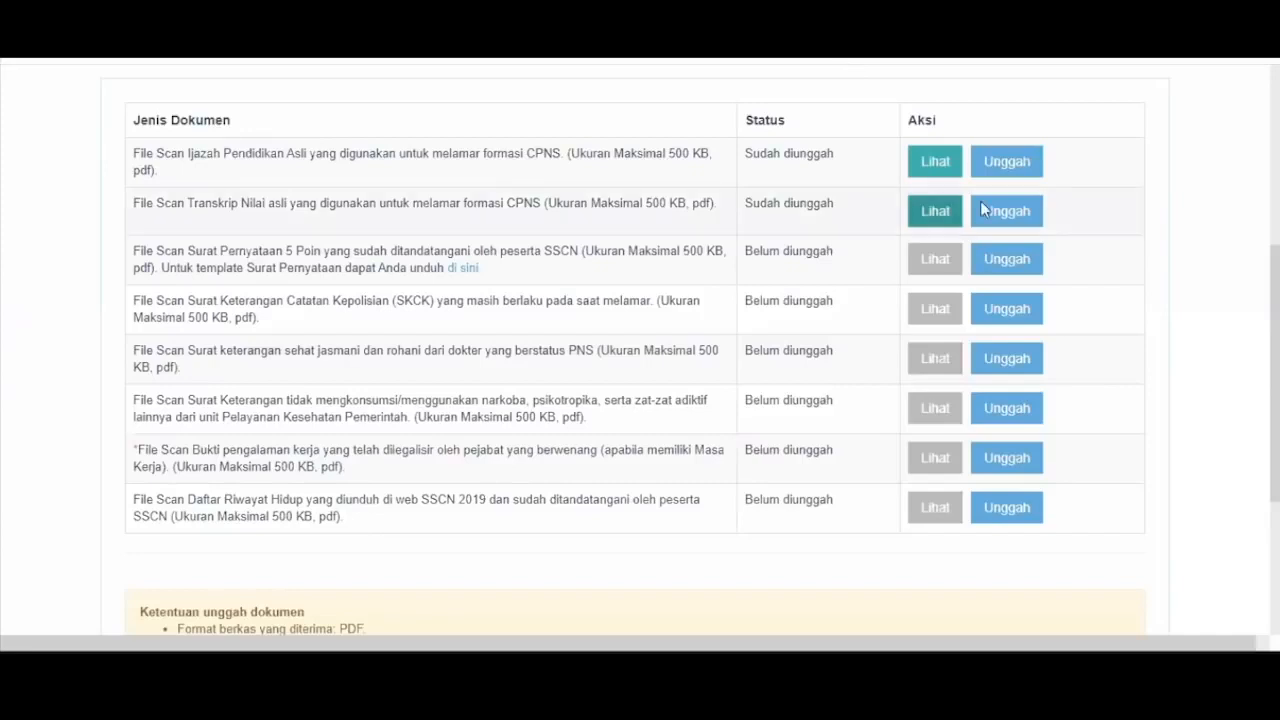
- Upload the SUPER 5 POIN file for the 5 Poin statement row
{"action": "left_click", "coordinate": [1018, 268]}
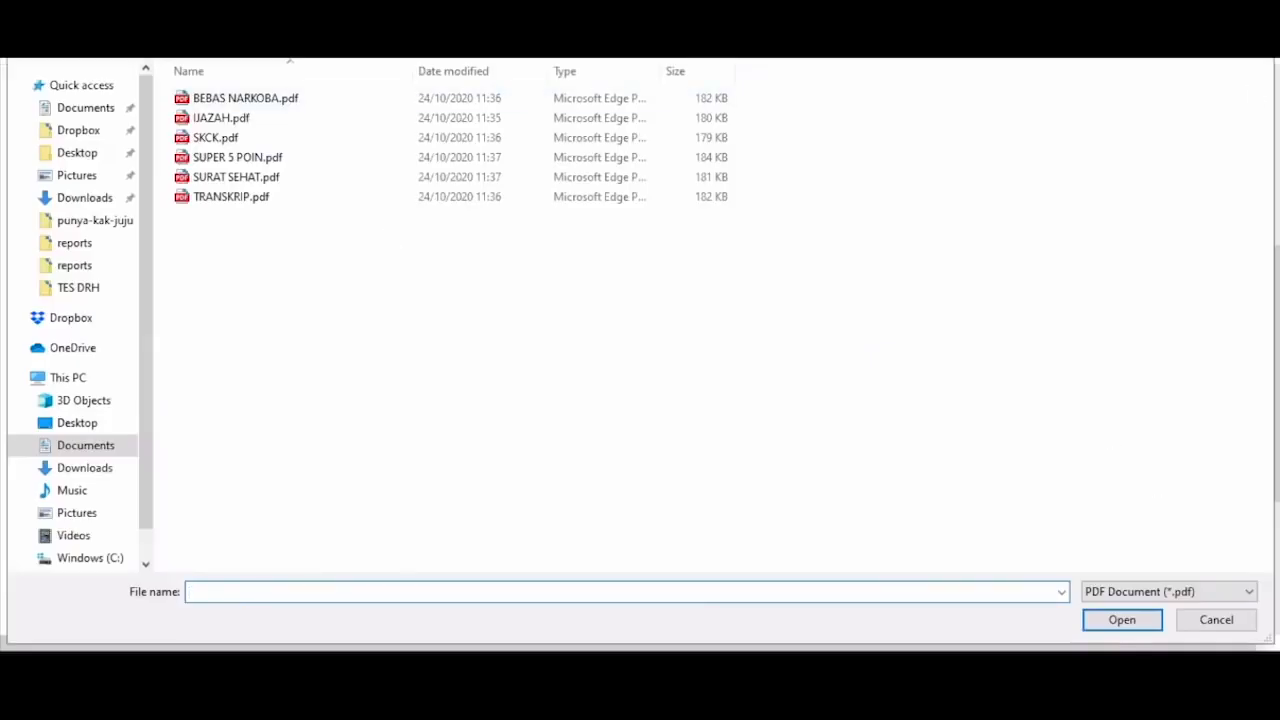
{"action": "key", "text": "Escape"}
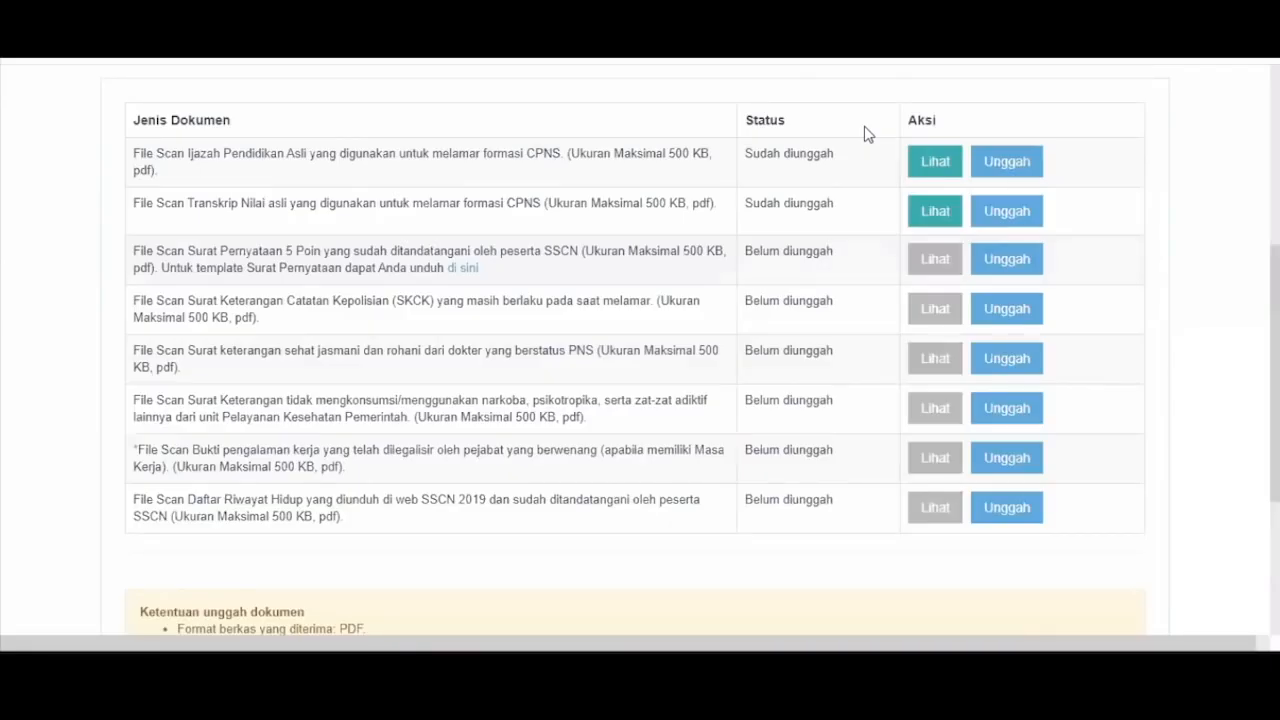
{"action": "left_click", "coordinate": [1012, 262]}
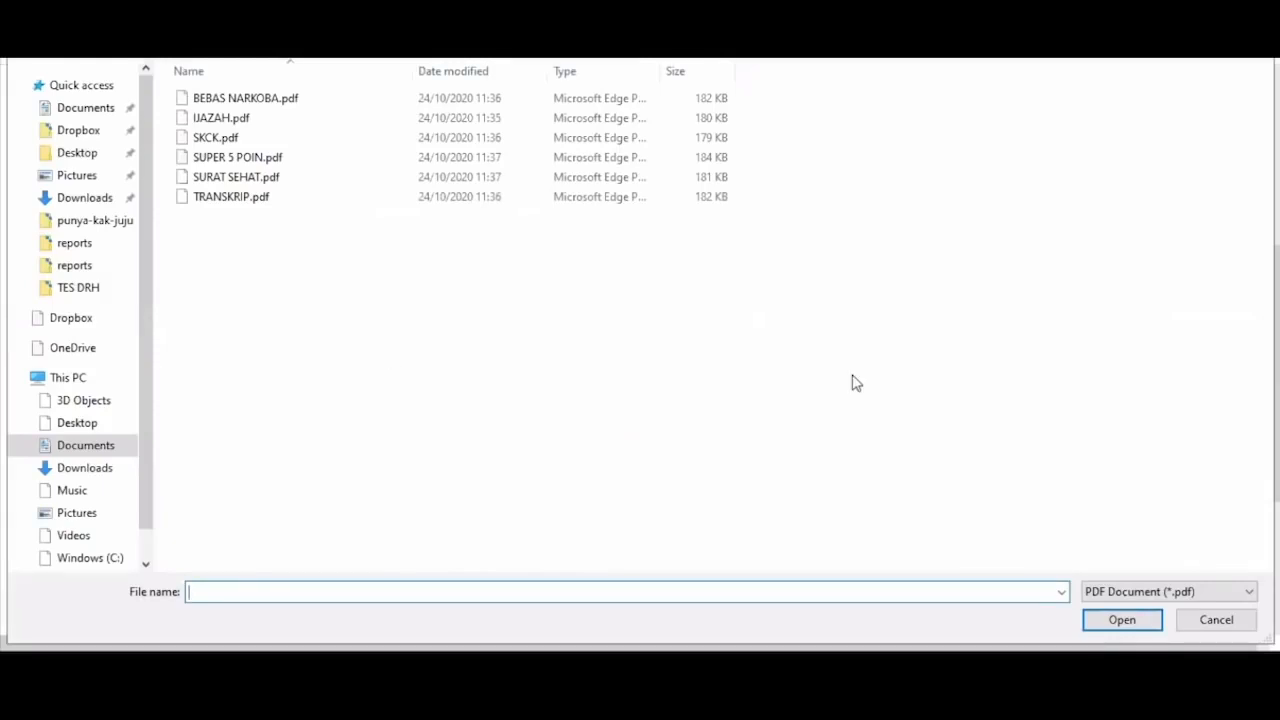
{"action": "left_click", "coordinate": [1207, 622]}
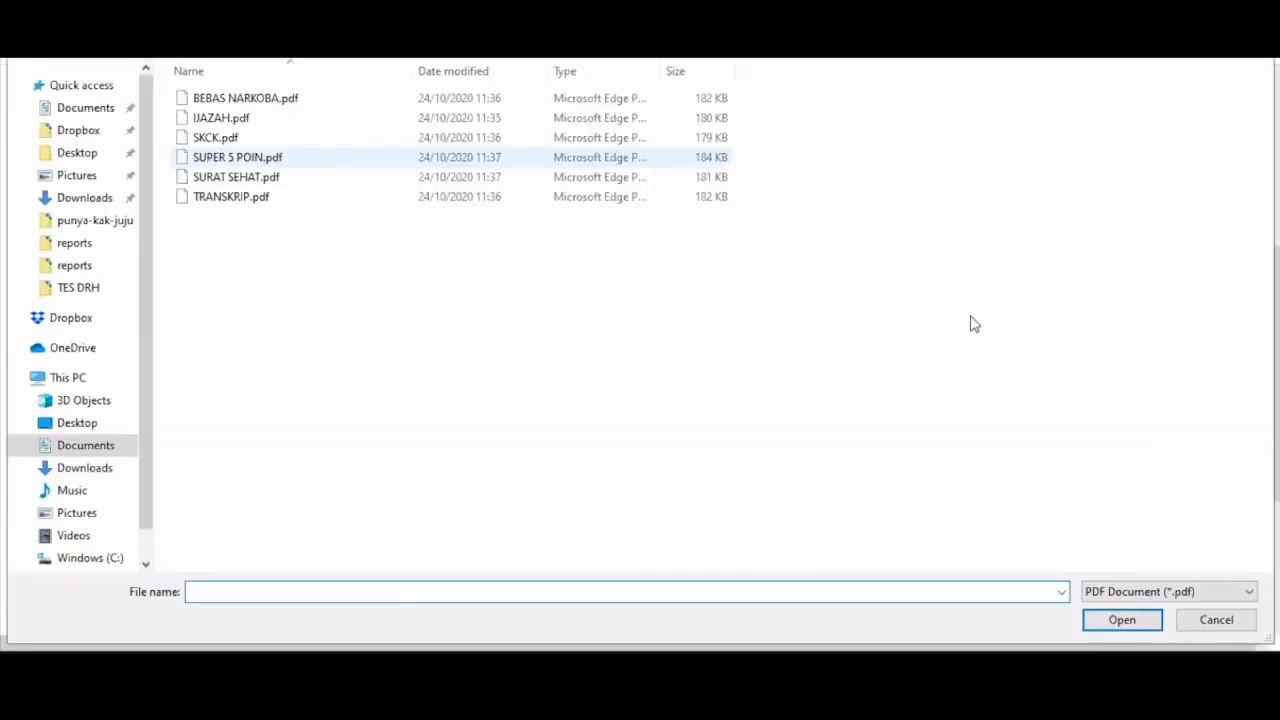
{"action": "double_click", "coordinate": [459, 180]}
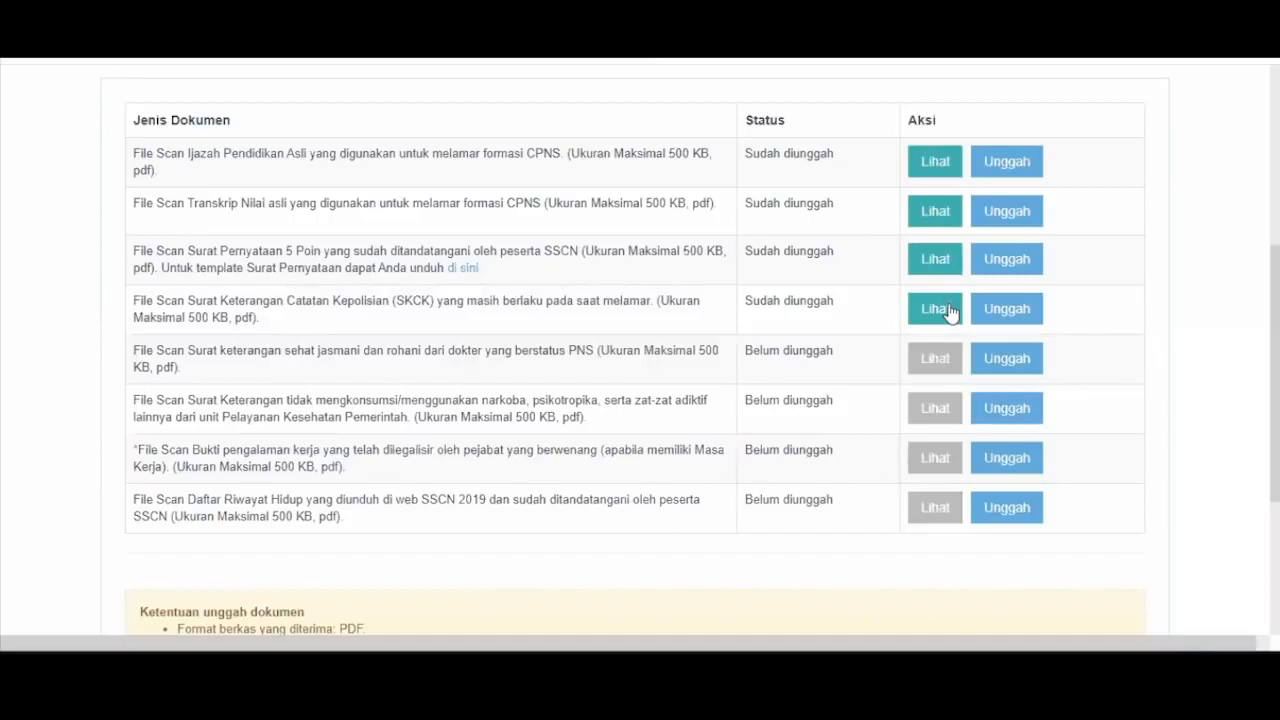
- Upload the SKCK file and the SURAT SEHAT health certificate file
{"action": "left_click", "coordinate": [950, 313]}
{"action": "left_click", "coordinate": [997, 309]}
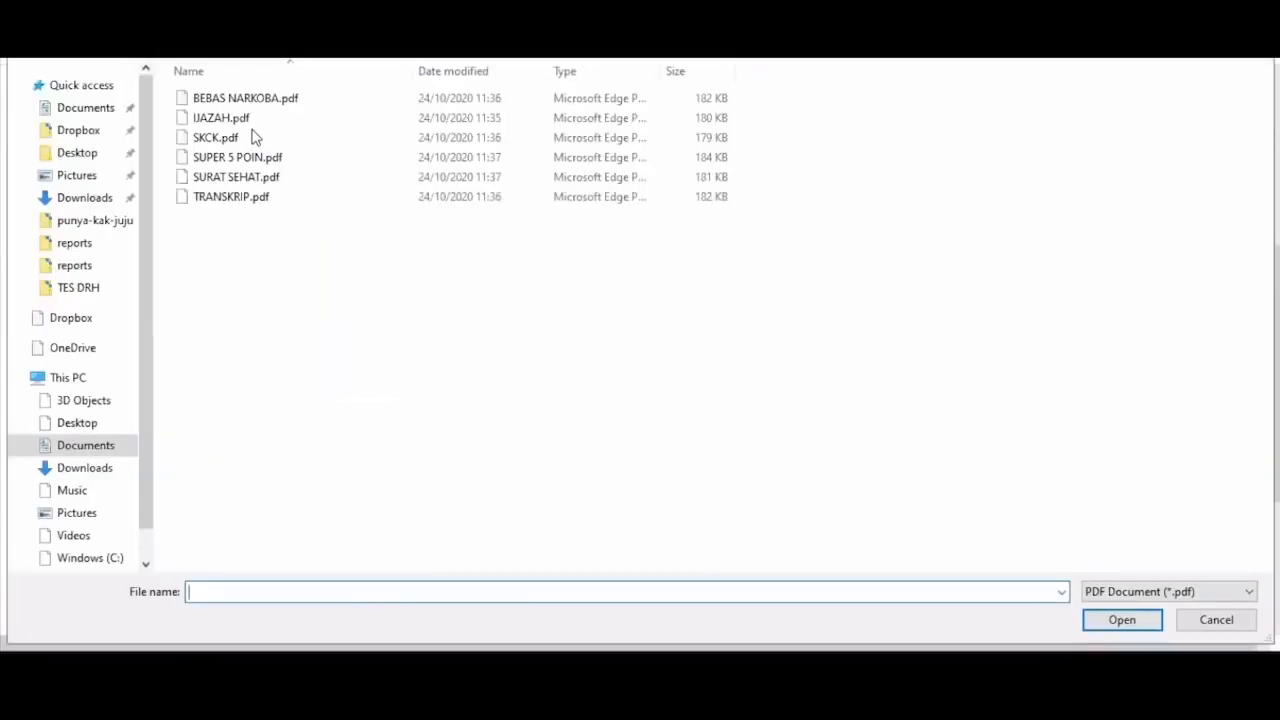
{"action": "left_click", "coordinate": [253, 137]}
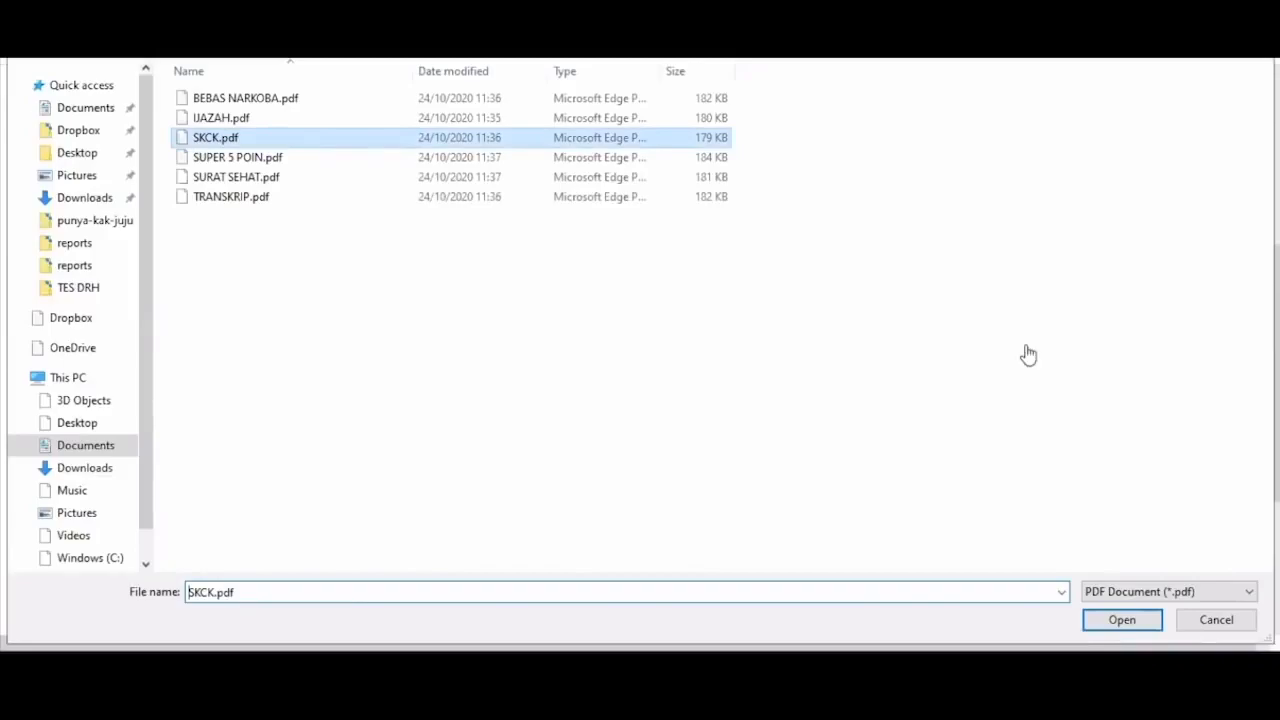
{"action": "key", "text": "Return"}
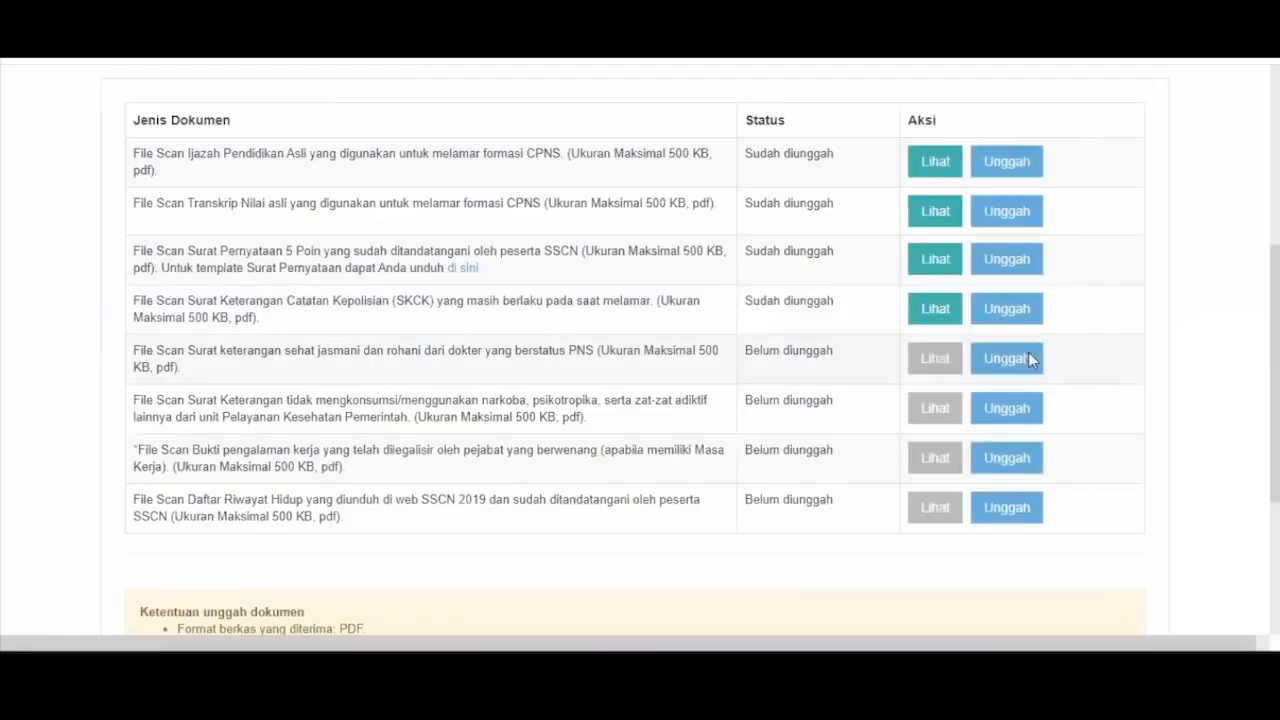
{"action": "left_click", "coordinate": [1029, 358]}
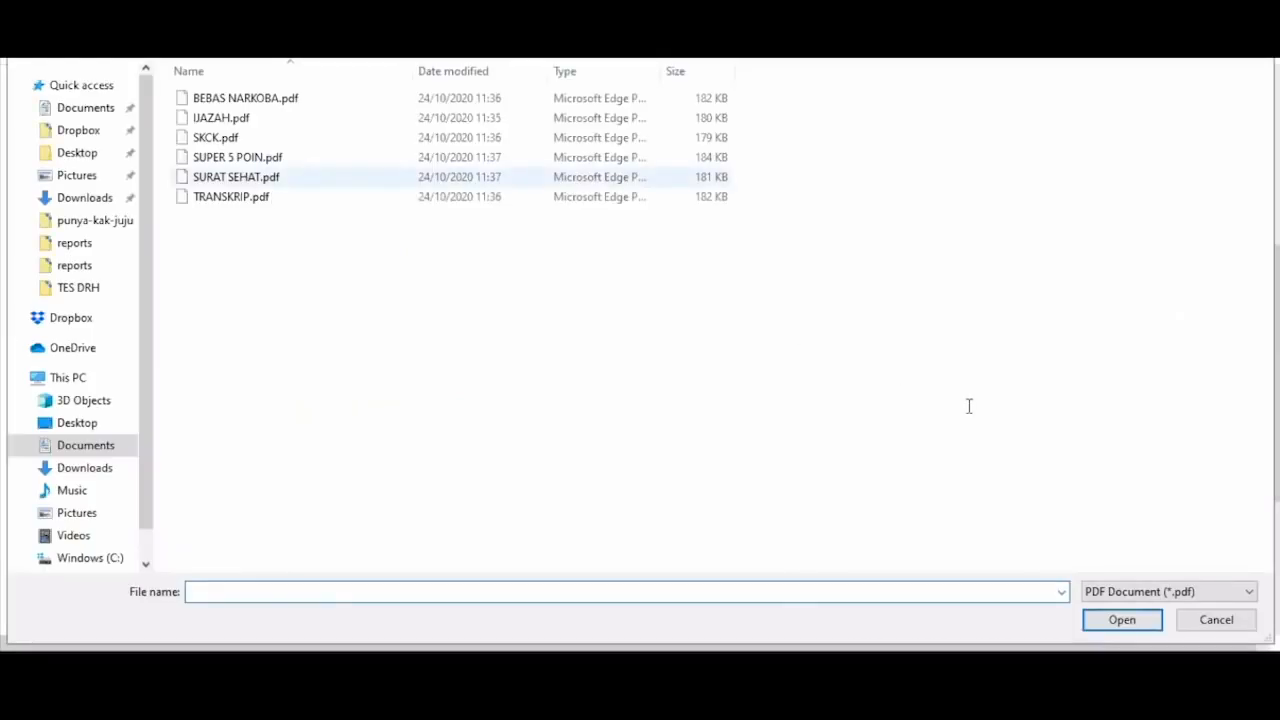
{"action": "key", "text": "Escape"}
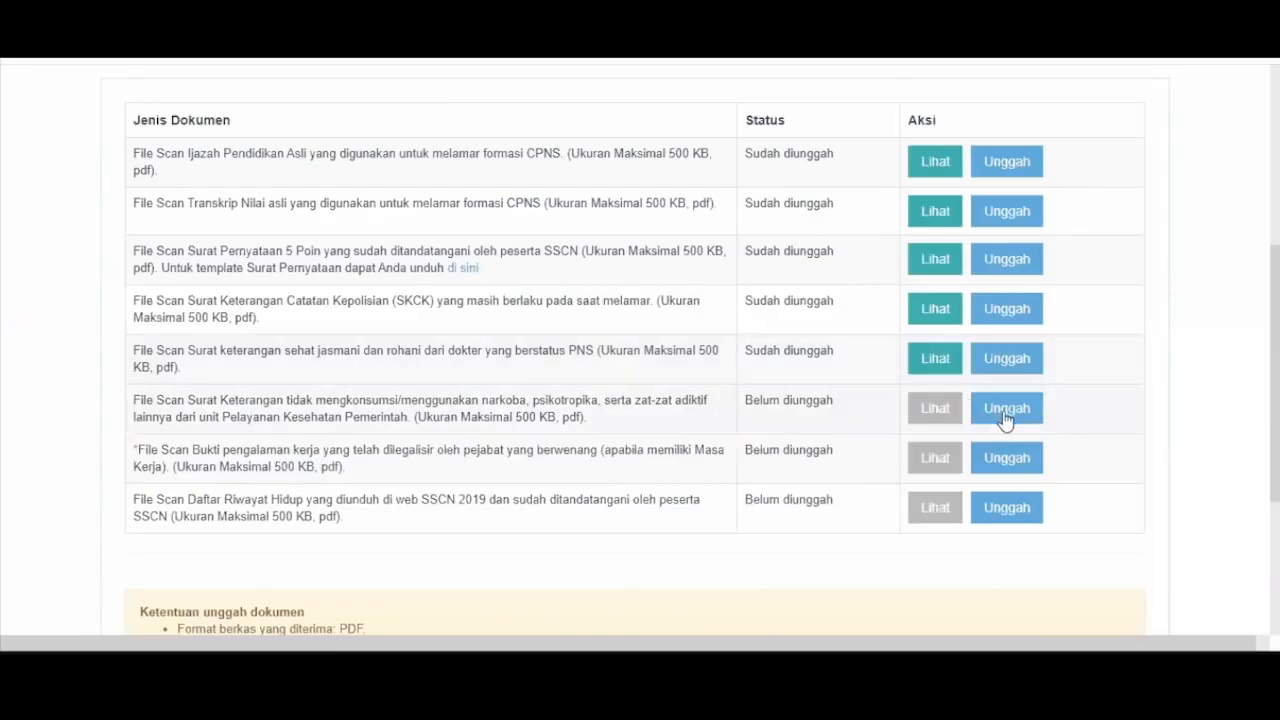
- Upload the BEBAS NARKOBA file for the drug-free row and the next document row
{"action": "left_click", "coordinate": [1007, 410]}
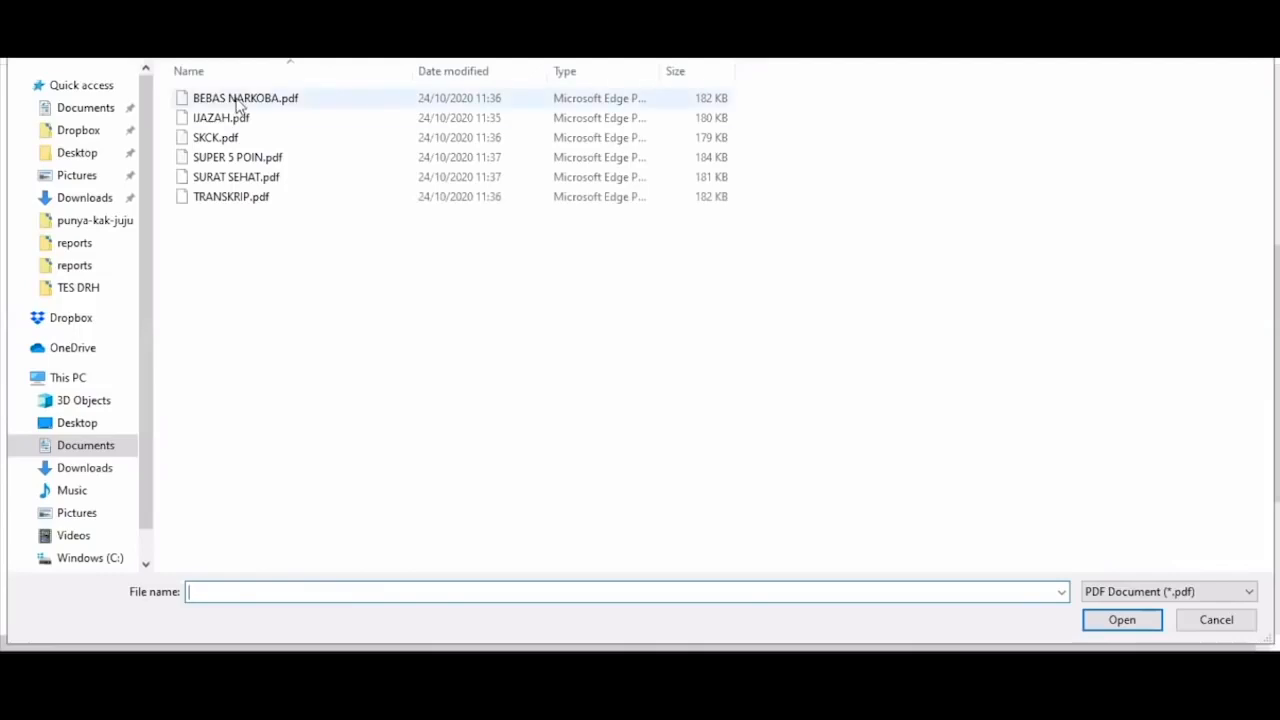
{"action": "left_click", "coordinate": [239, 105]}
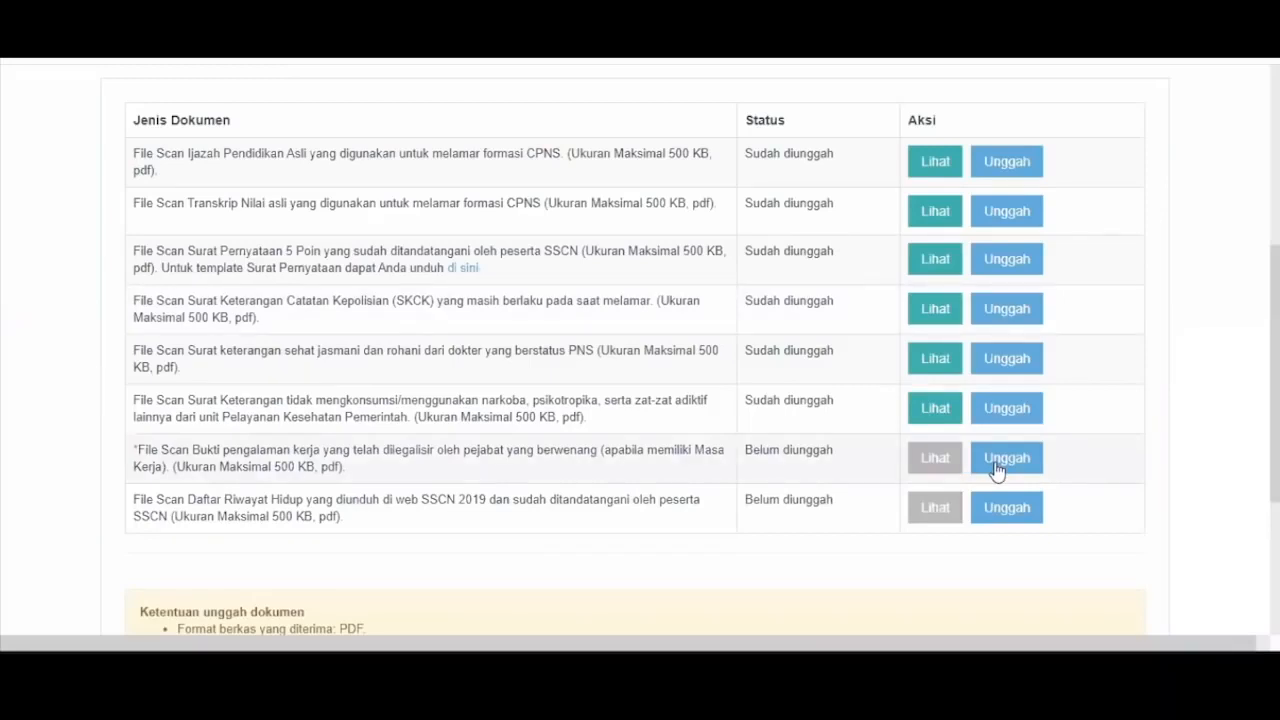
{"action": "left_click", "coordinate": [995, 460]}
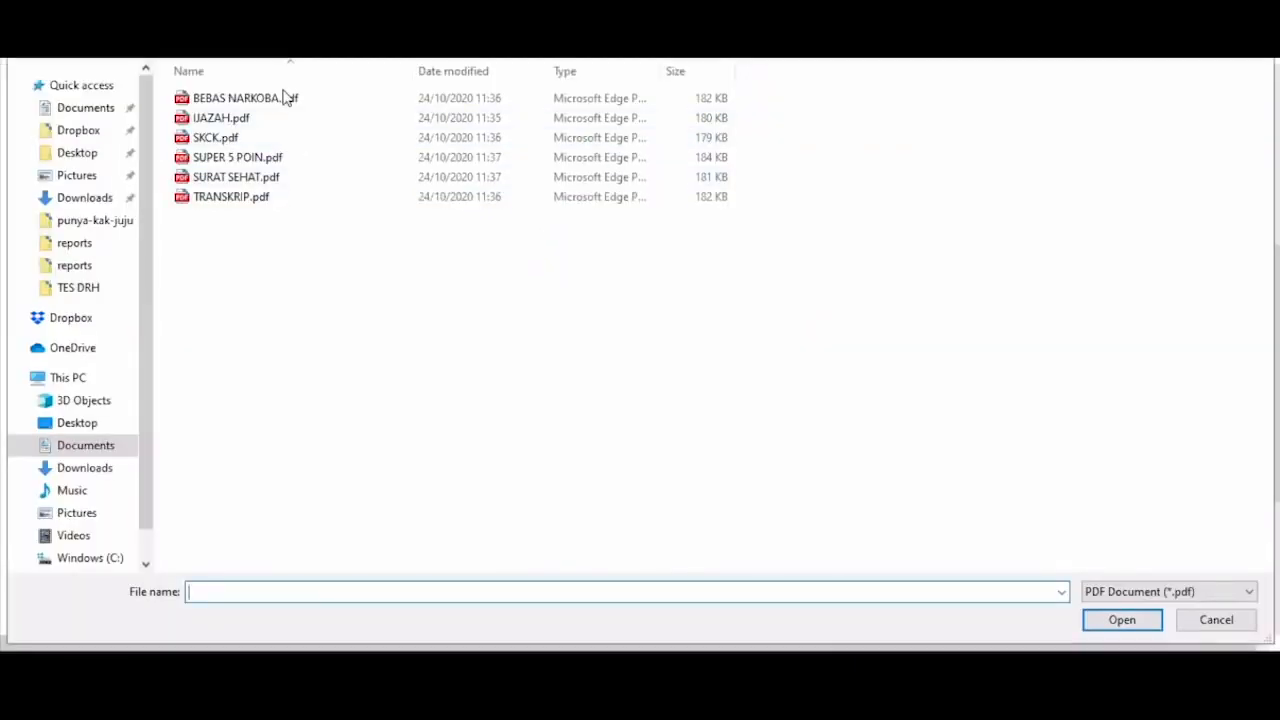
{"action": "left_click", "coordinate": [284, 97]}
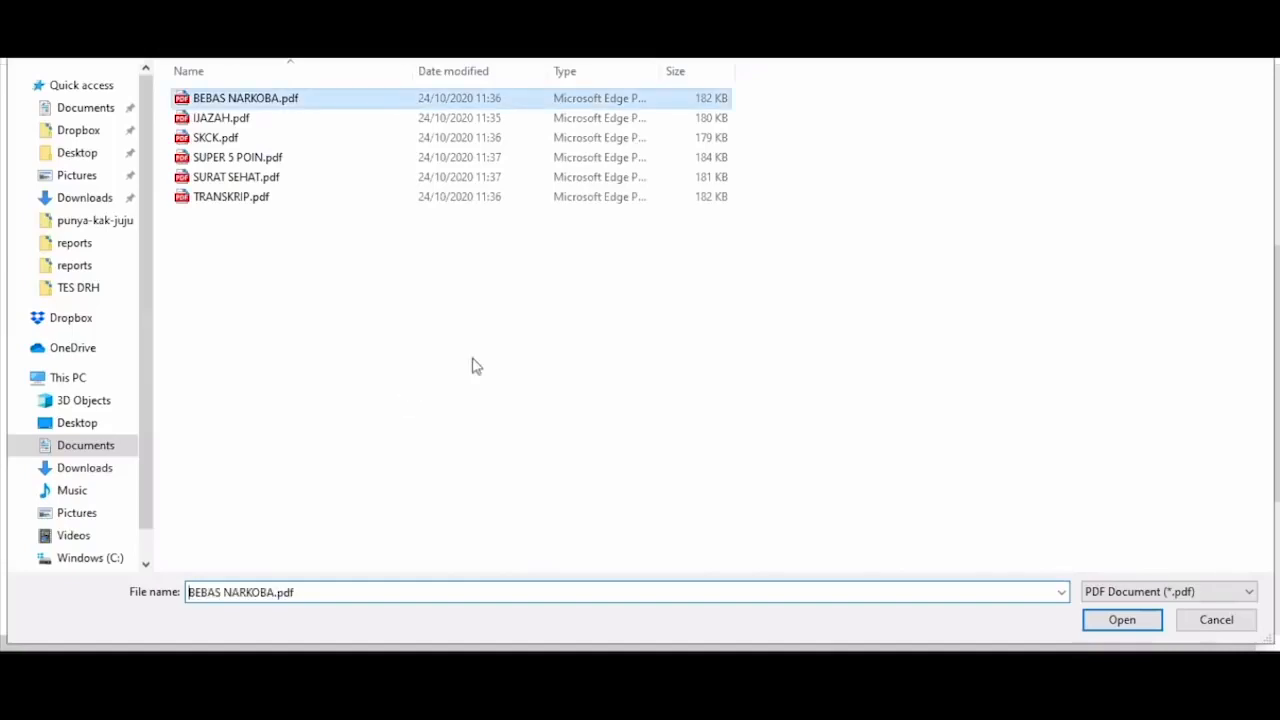
{"action": "key", "text": "Return"}
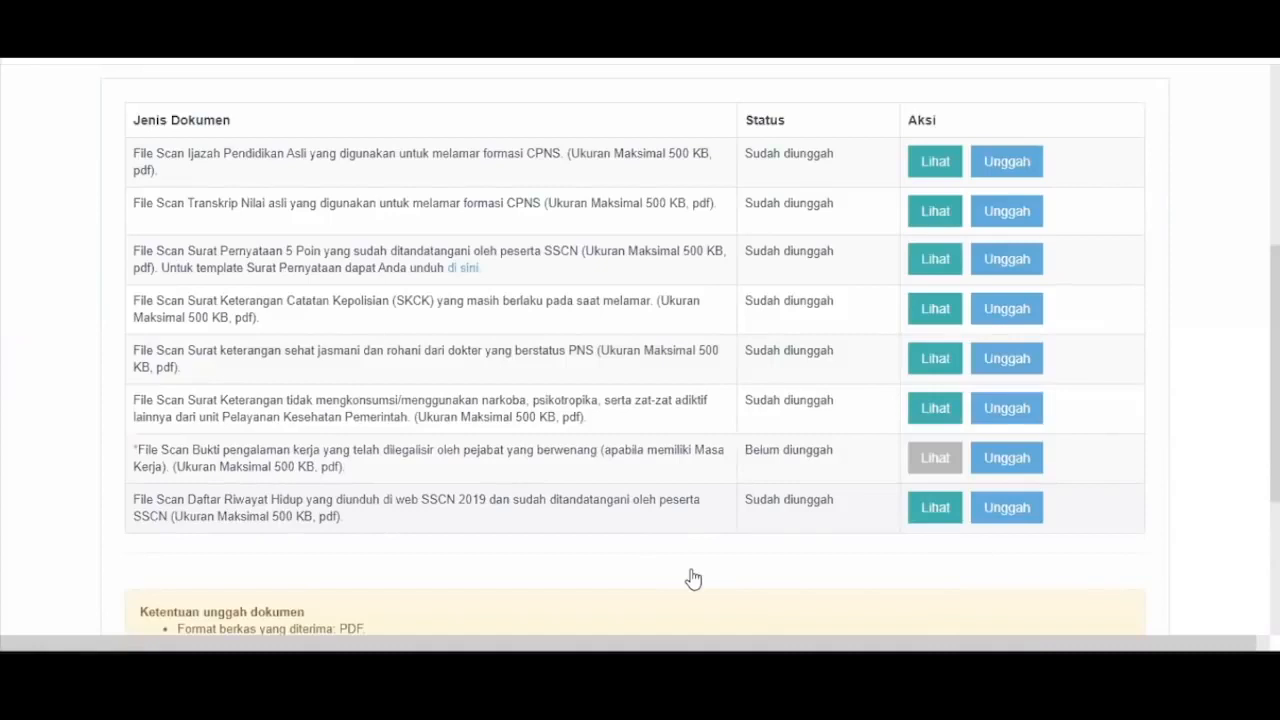
- End the DRH filling process and confirm Ya in the Peringatan dialog
{"action": "scroll", "coordinate": [693, 579], "scroll_direction": "down", "scroll_amount": 3}
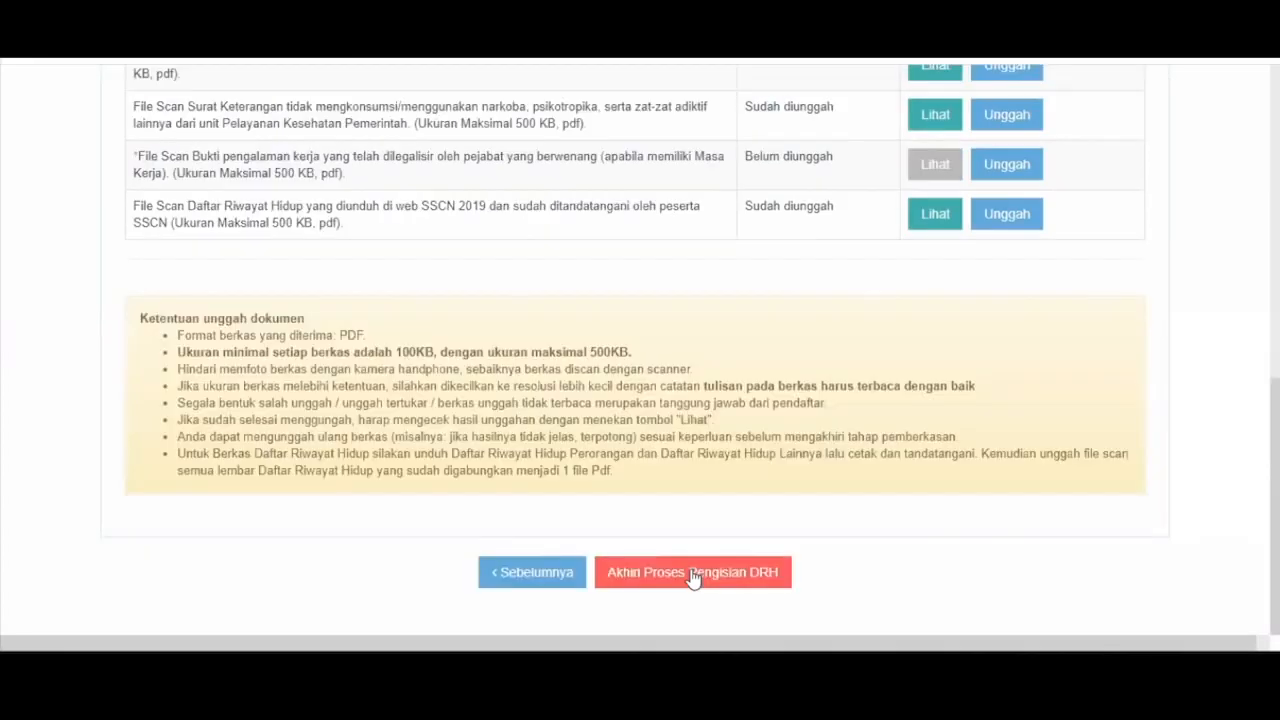
{"action": "left_click", "coordinate": [693, 574]}
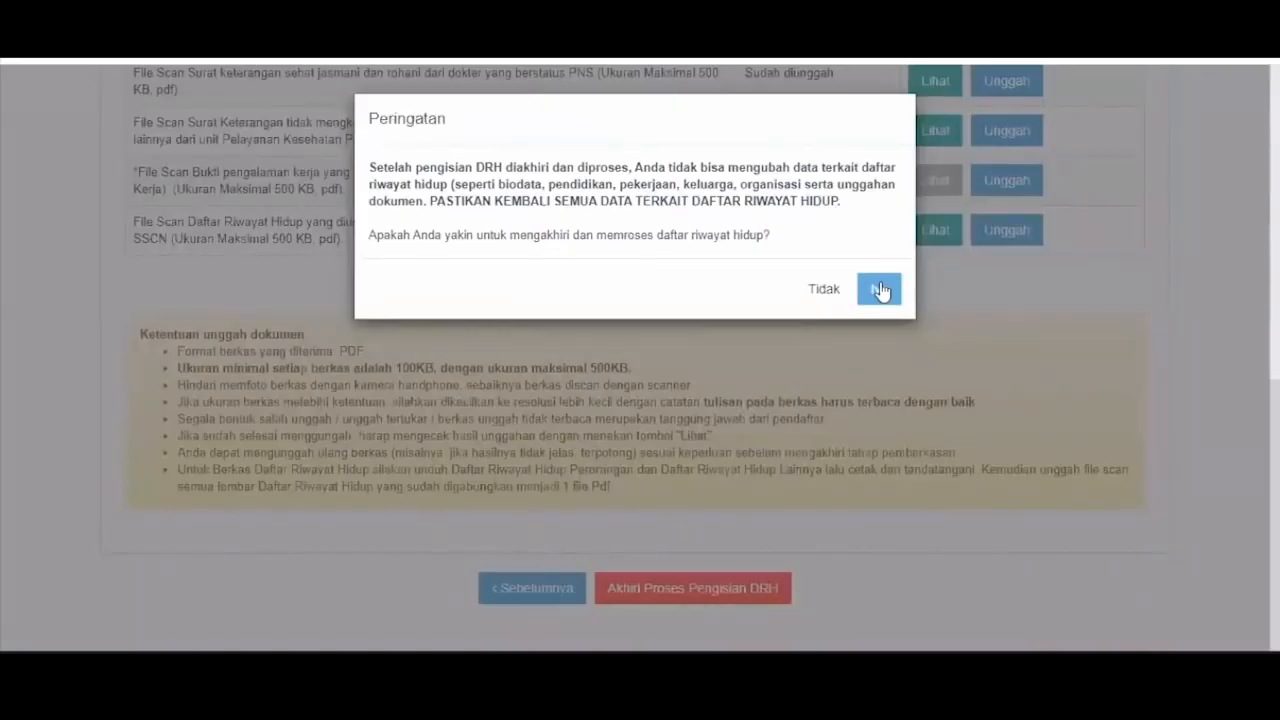
{"action": "left_click", "coordinate": [721, 362]}
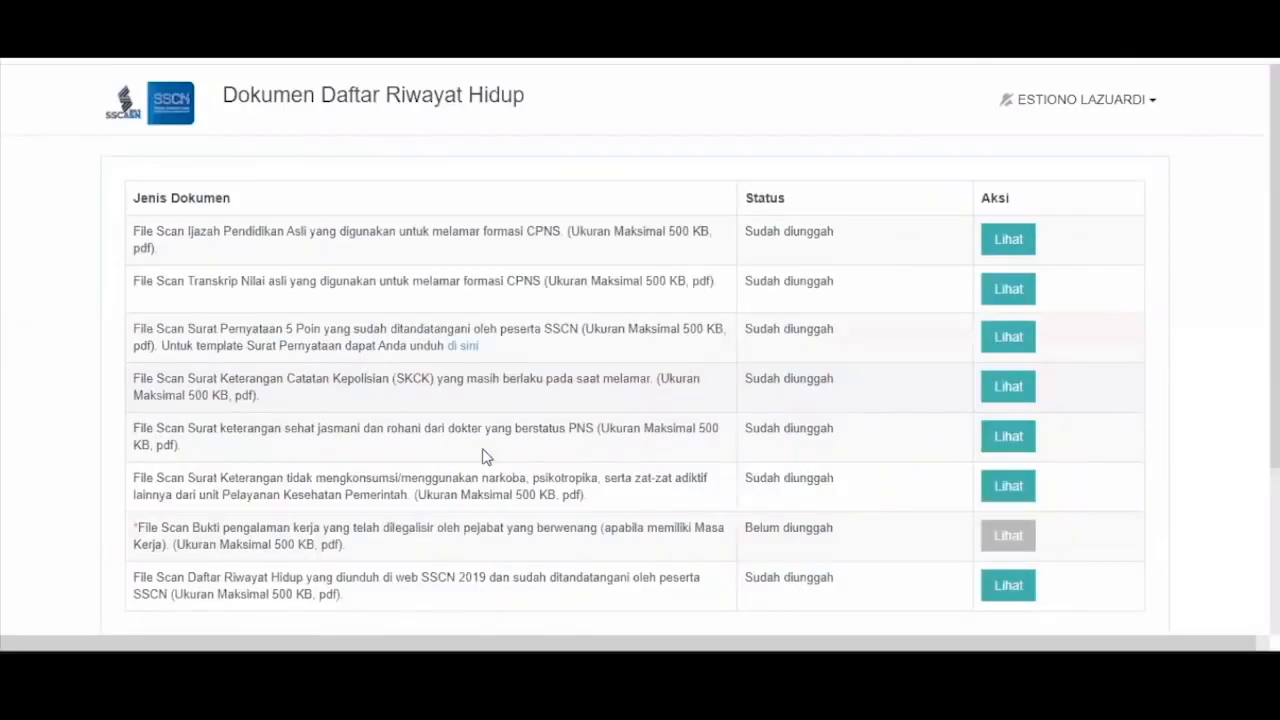
- Review the upload list and view the uploaded Daftar Riwayat Hidup scan
{"action": "scroll", "coordinate": [734, 374], "scroll_direction": "down", "scroll_amount": 2}
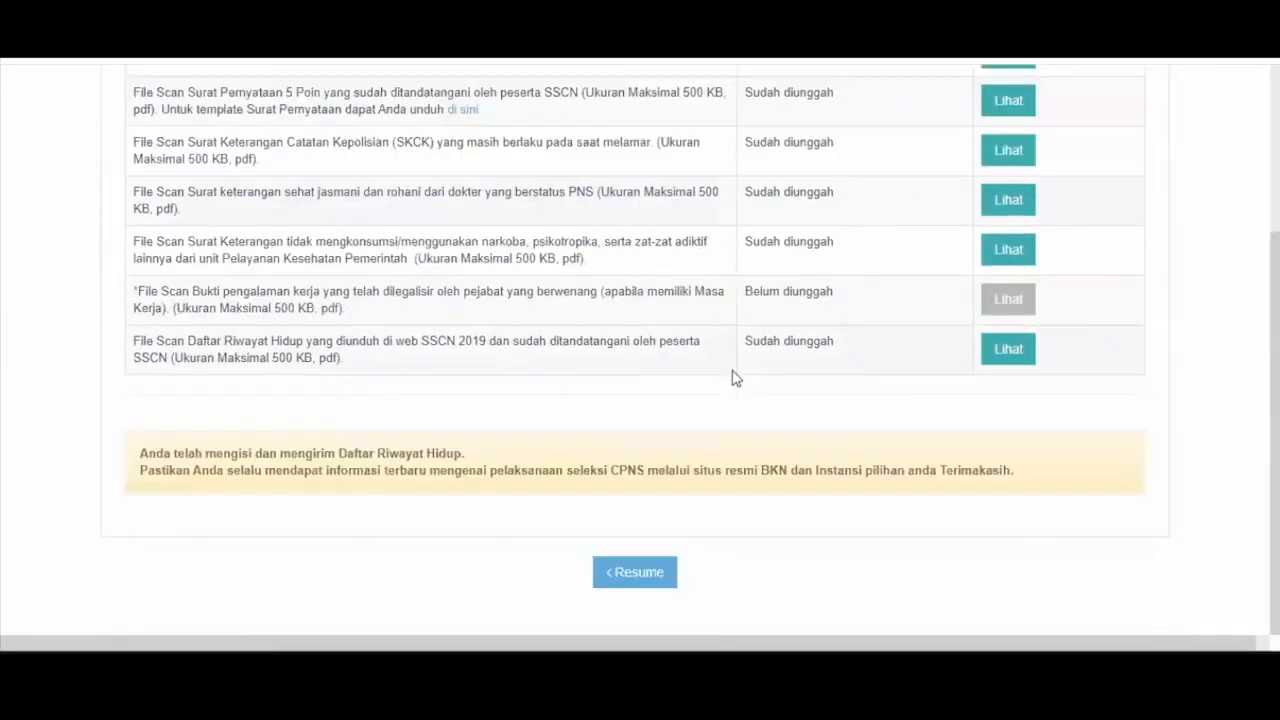
{"action": "scroll", "coordinate": [734, 372], "scroll_direction": "up", "scroll_amount": 2}
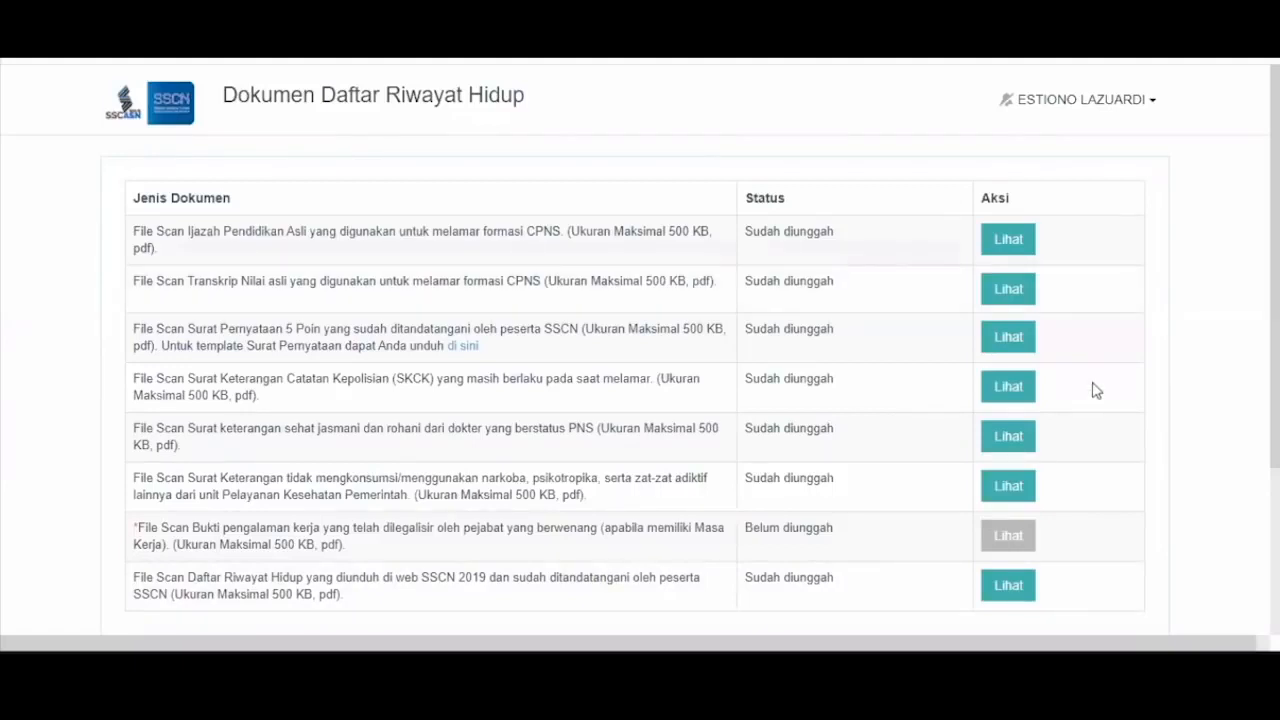
{"action": "scroll", "coordinate": [996, 292], "scroll_direction": "down", "scroll_amount": 3}
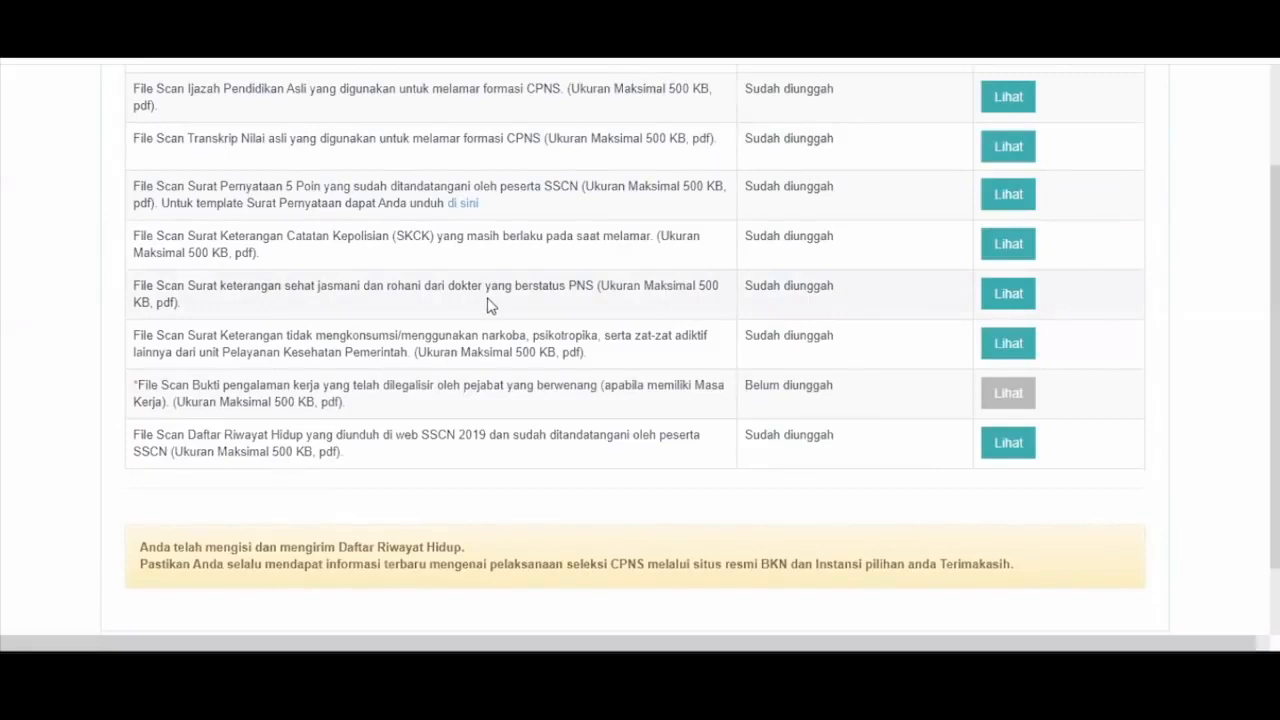
{"action": "left_click", "coordinate": [1007, 445]}
{"action": "scroll", "coordinate": [620, 313], "scroll_direction": "down", "scroll_amount": 1}
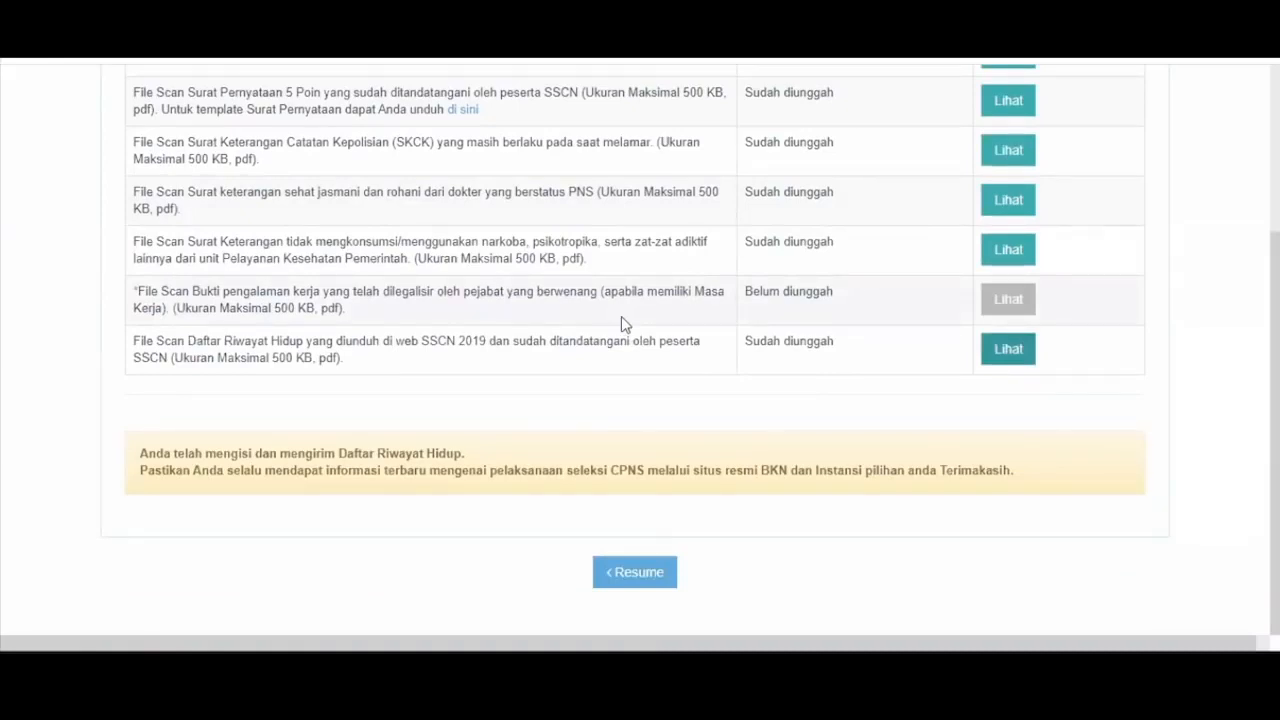
{"action": "scroll", "coordinate": [623, 323], "scroll_direction": "up", "scroll_amount": 2}
{"action": "scroll", "coordinate": [571, 194], "scroll_direction": "up", "scroll_amount": 1}
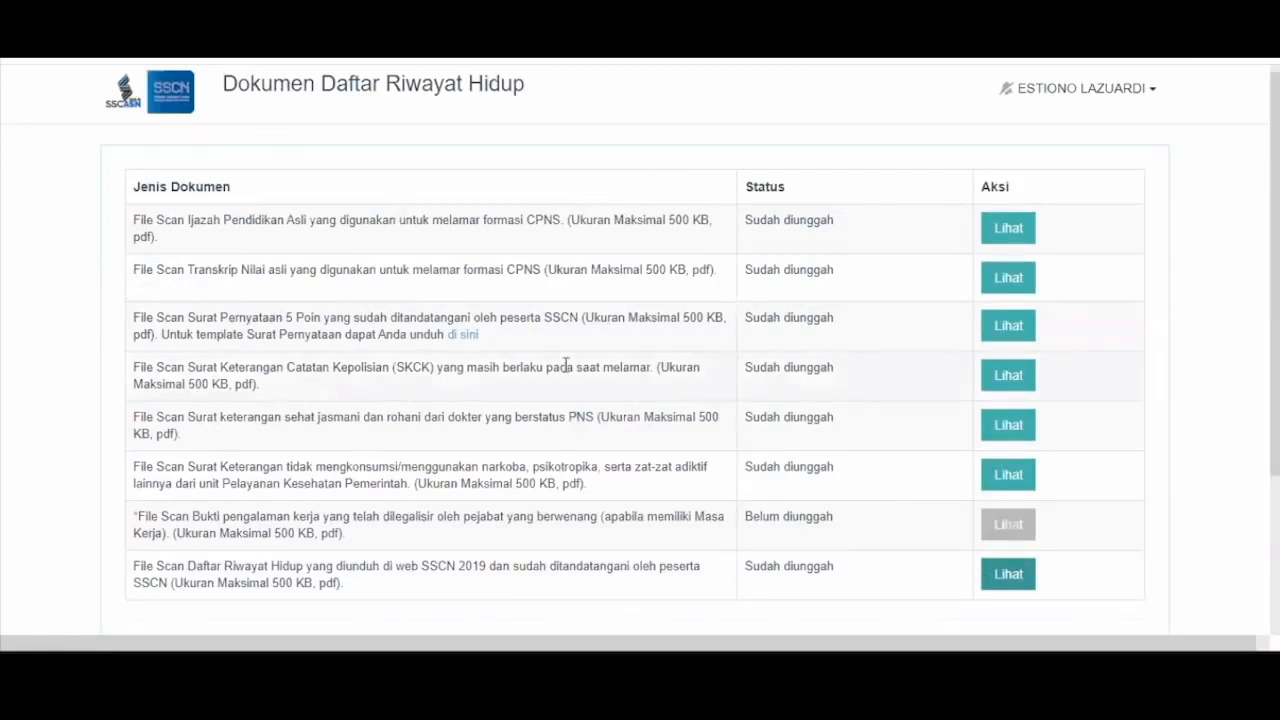
{"action": "scroll", "coordinate": [563, 368], "scroll_direction": "up", "scroll_amount": 1}
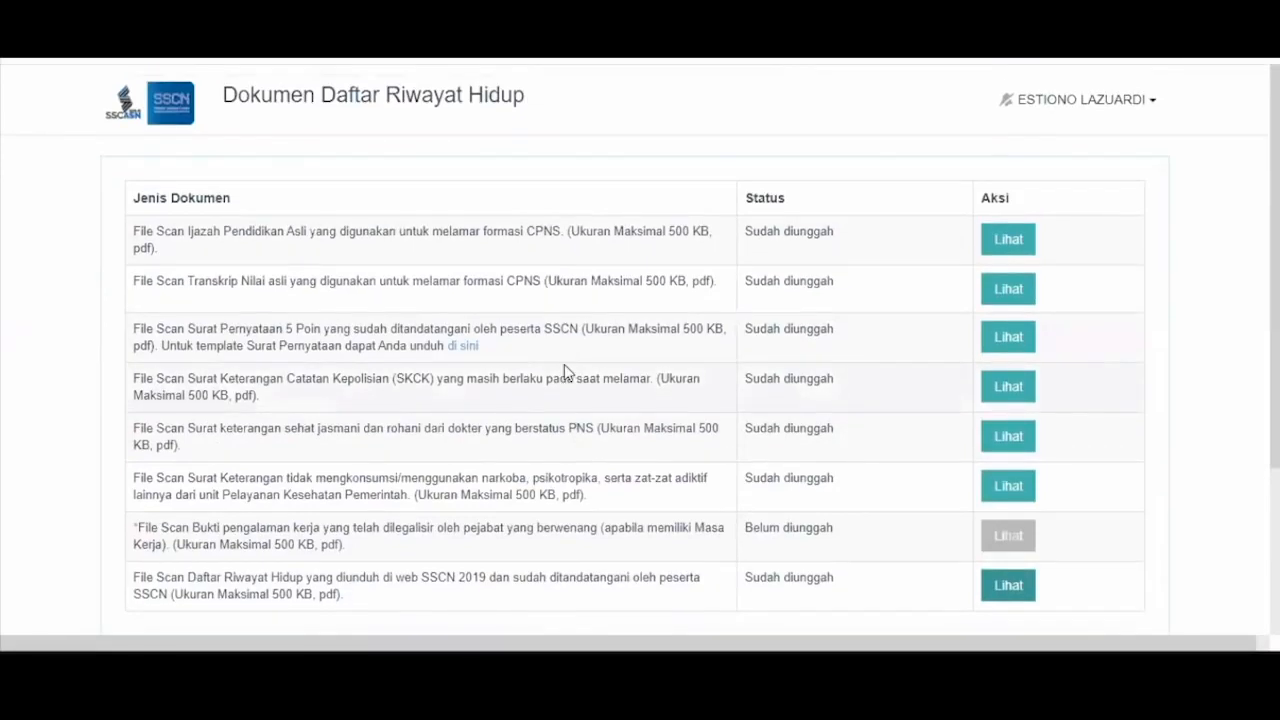
- Log out of the current account and clear the autofilled login username
{"action": "left_click", "coordinate": [1014, 115]}
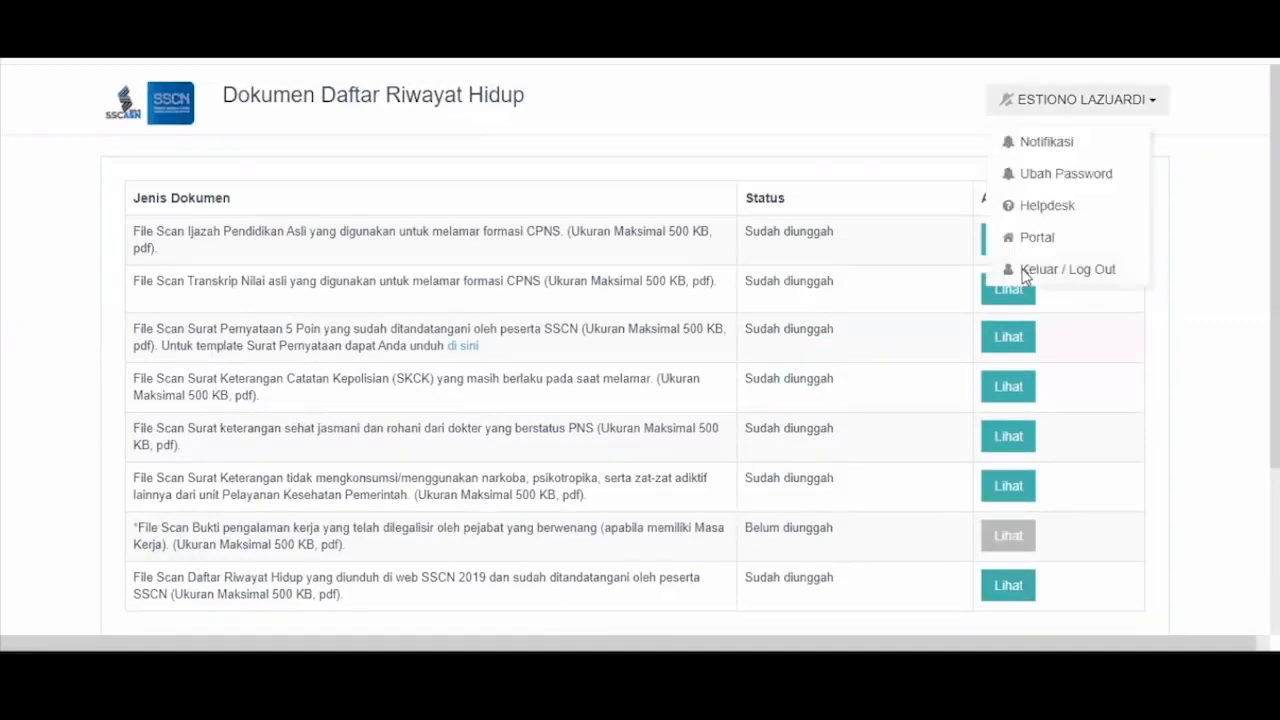
{"action": "left_click", "coordinate": [1024, 272]}
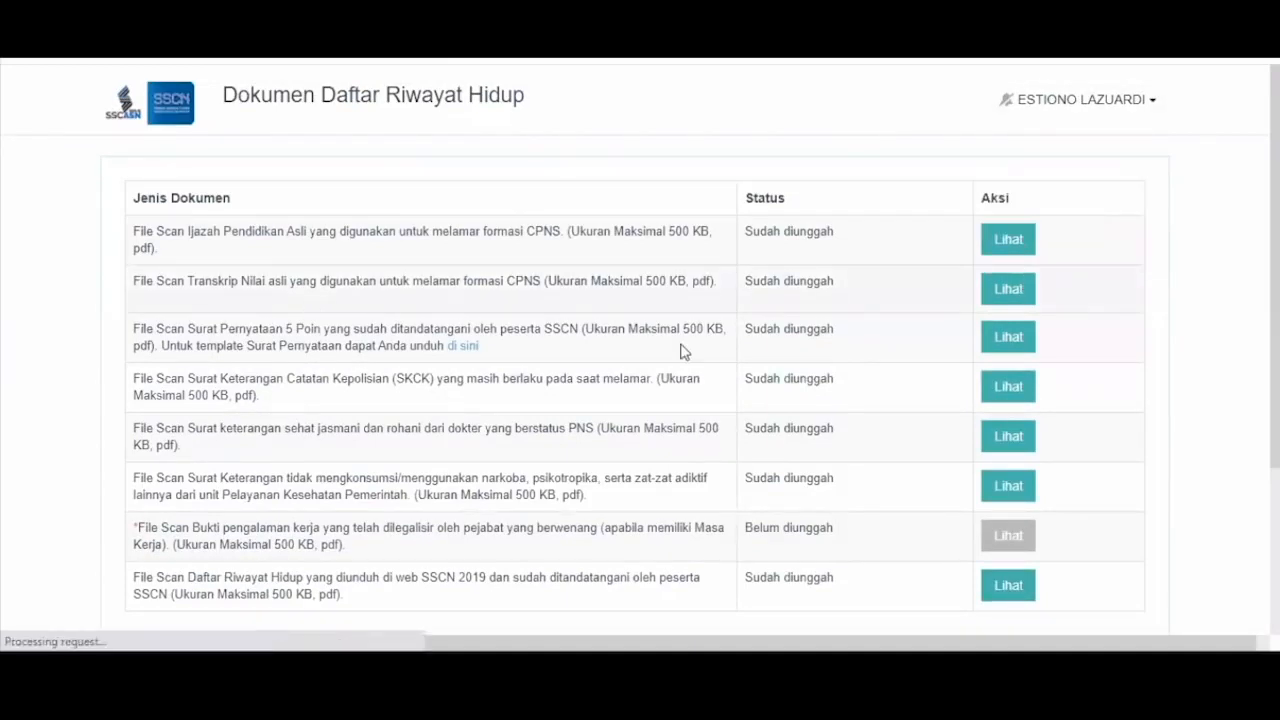
{"action": "left_click", "coordinate": [682, 347]}
{"action": "key", "text": "BackSpace"}
{"action": "key", "text": "BackSpace"}
{"action": "key", "text": "BackSpace"}
{"action": "key", "text": "BackSpace"}
{"action": "key", "text": "BackSpace"}
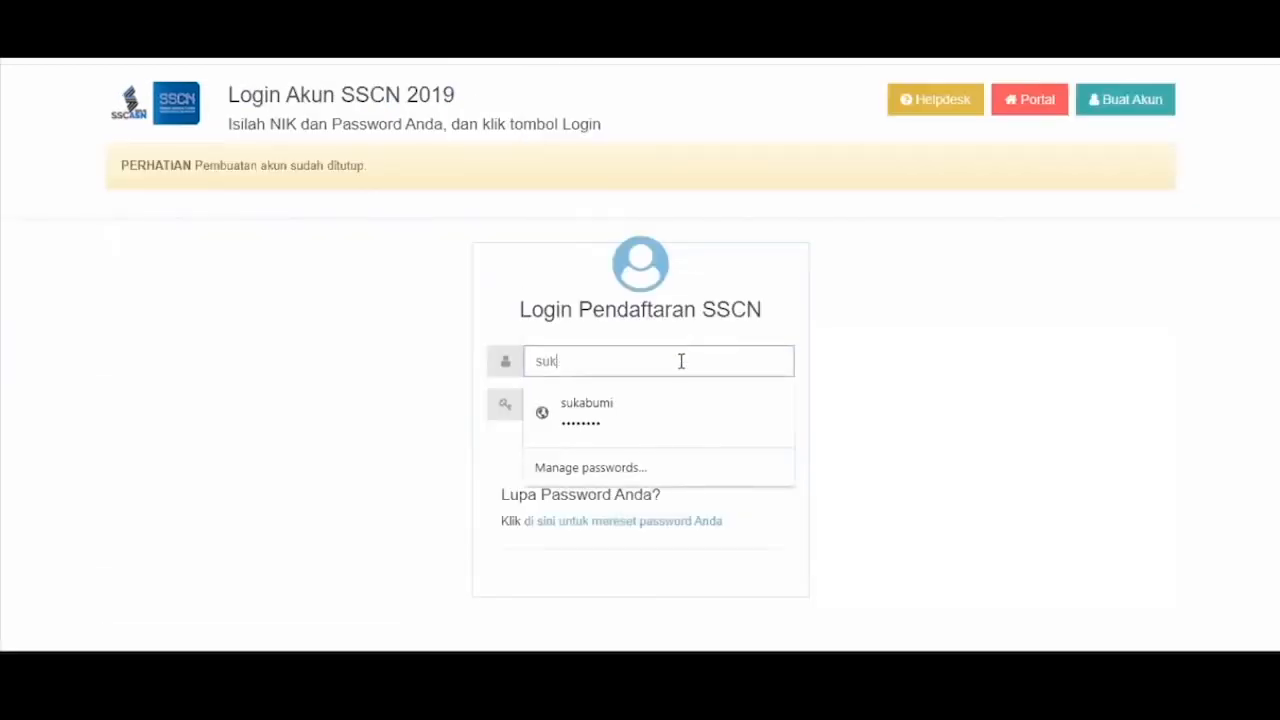
{"action": "key", "text": "BackSpace"}
{"action": "key", "text": "BackSpace"}
{"action": "key", "text": "BackSpace"}
- Sign in to the other applicant account with its NIK and password
{"action": "type", "text": "111"}
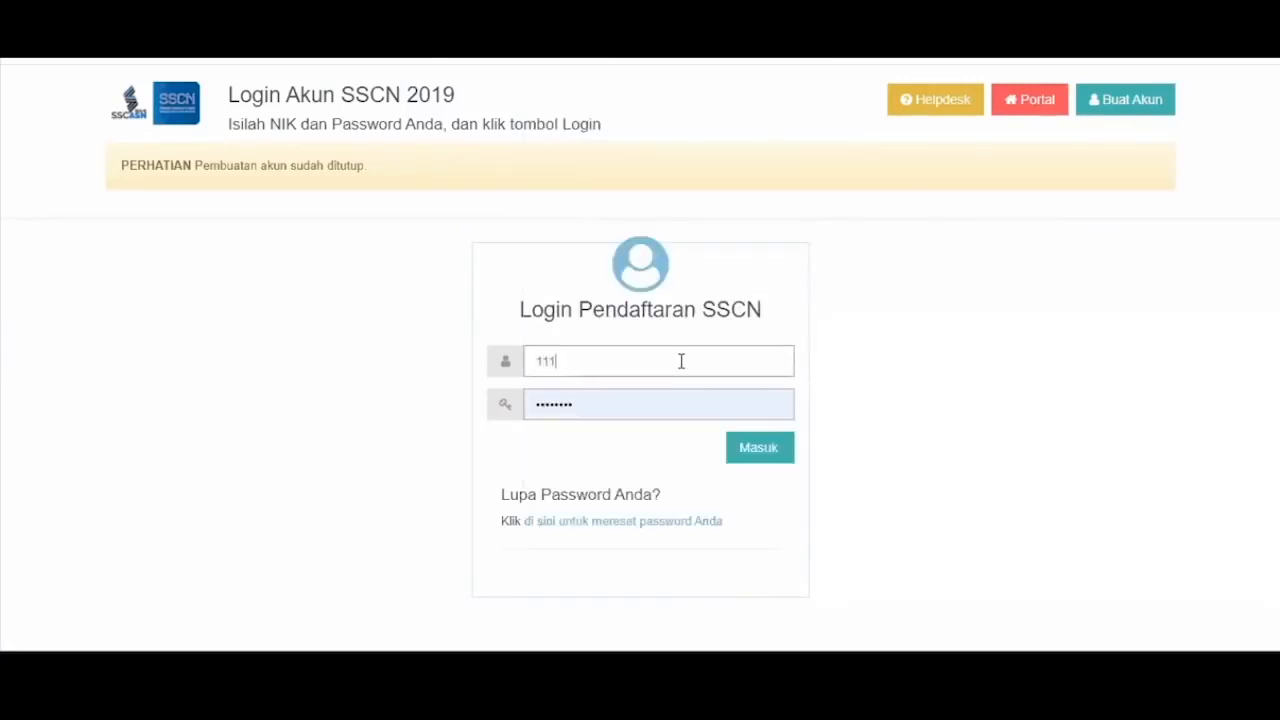
{"action": "key", "text": "BackSpace"}
{"action": "type", "text": "111111"}
{"action": "key", "text": "BackSpace"}
{"action": "key", "text": "BackSpace"}
{"action": "key", "text": "BackSpace"}
{"action": "key", "text": "BackSpace"}
{"action": "key", "text": "BackSpace"}
{"action": "key", "text": "BackSpace"}
{"action": "key", "text": "BackSpace"}
{"action": "key", "text": "BackSpace"}
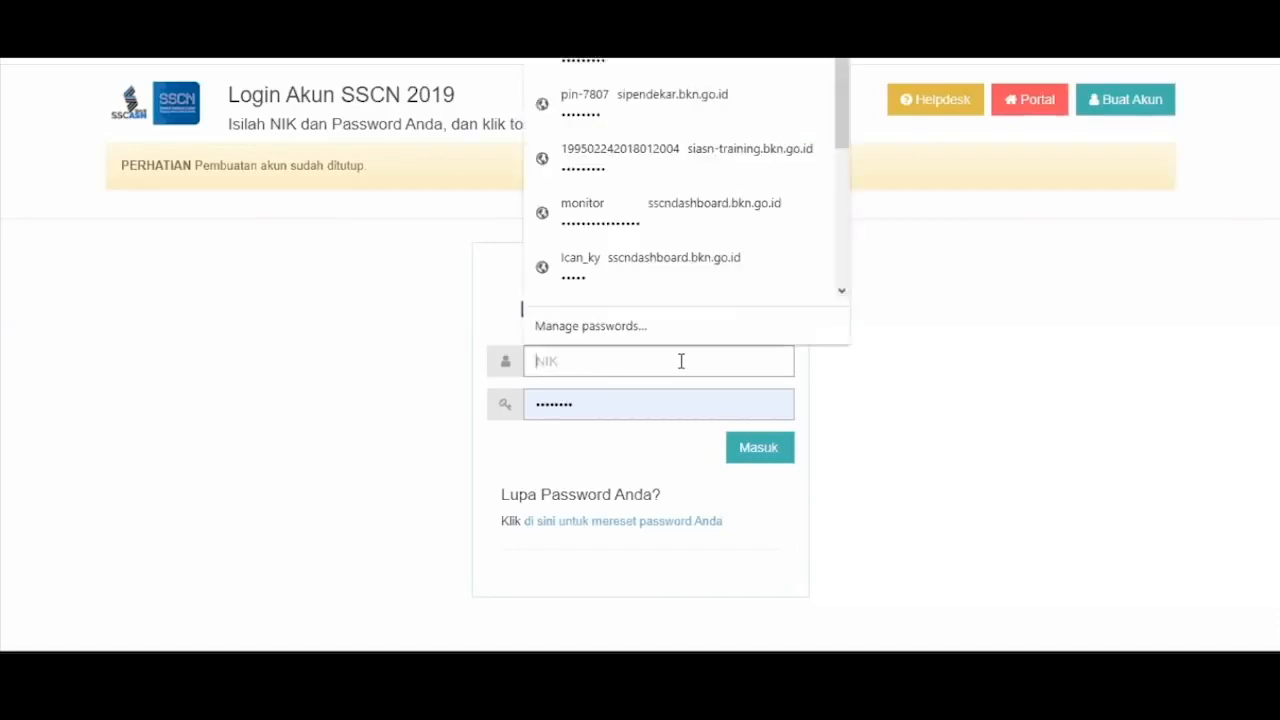
{"action": "type", "text": "1"}
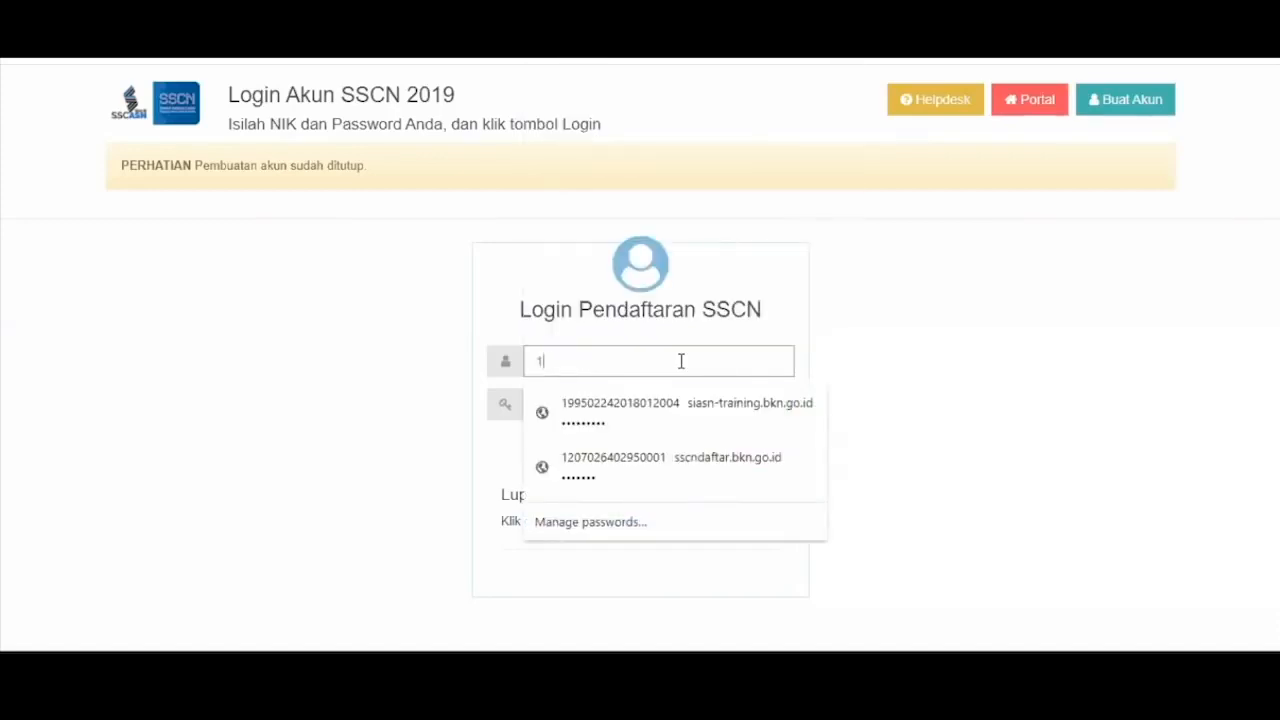
{"action": "type", "text": "111111111"}
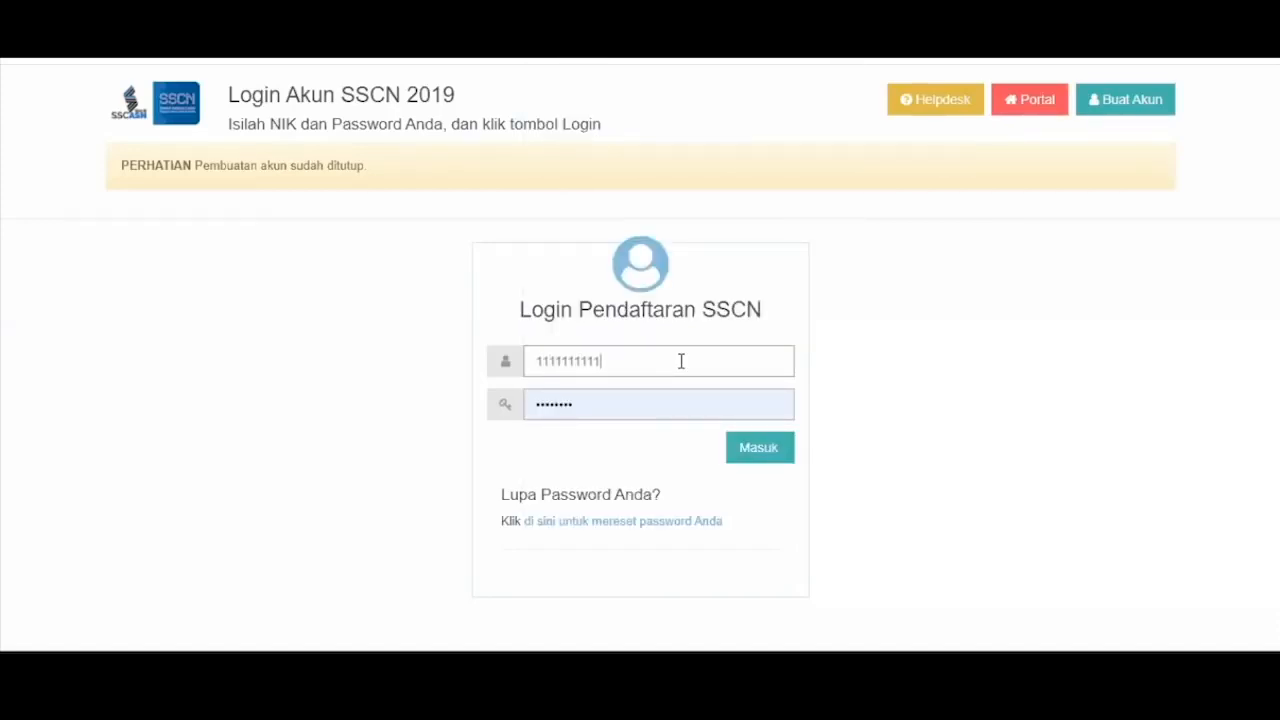
{"action": "key", "text": "Tab"}
{"action": "type", "text": "********"}
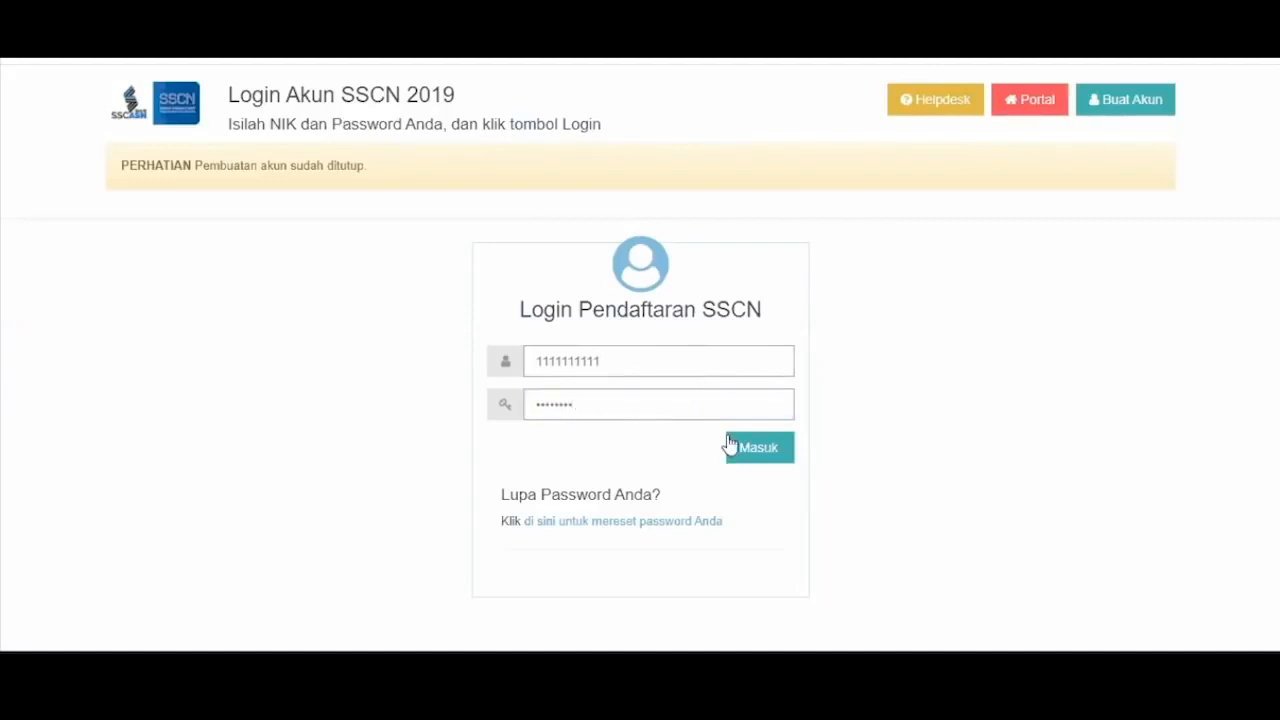
{"action": "left_click", "coordinate": [755, 447]}
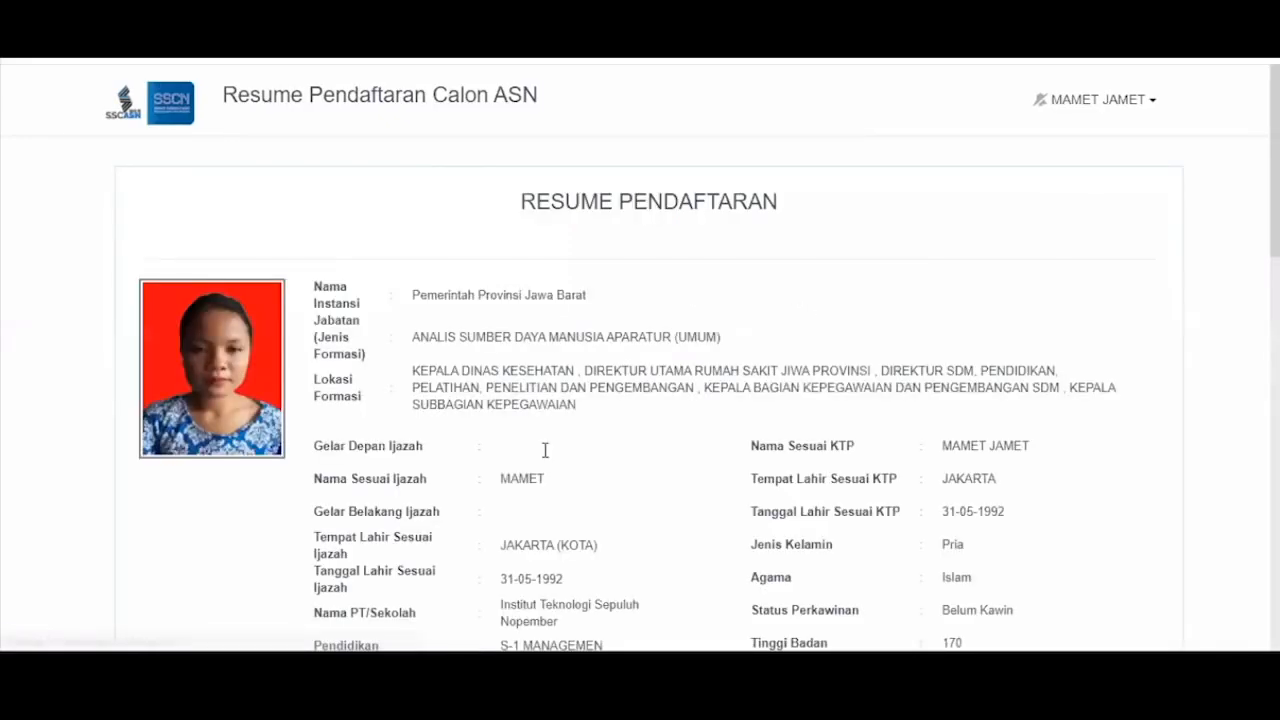
- Open the AJUKAN SANGGAH objection form for the failed selection result
{"action": "scroll", "coordinate": [695, 423], "scroll_direction": "down", "scroll_amount": 15}
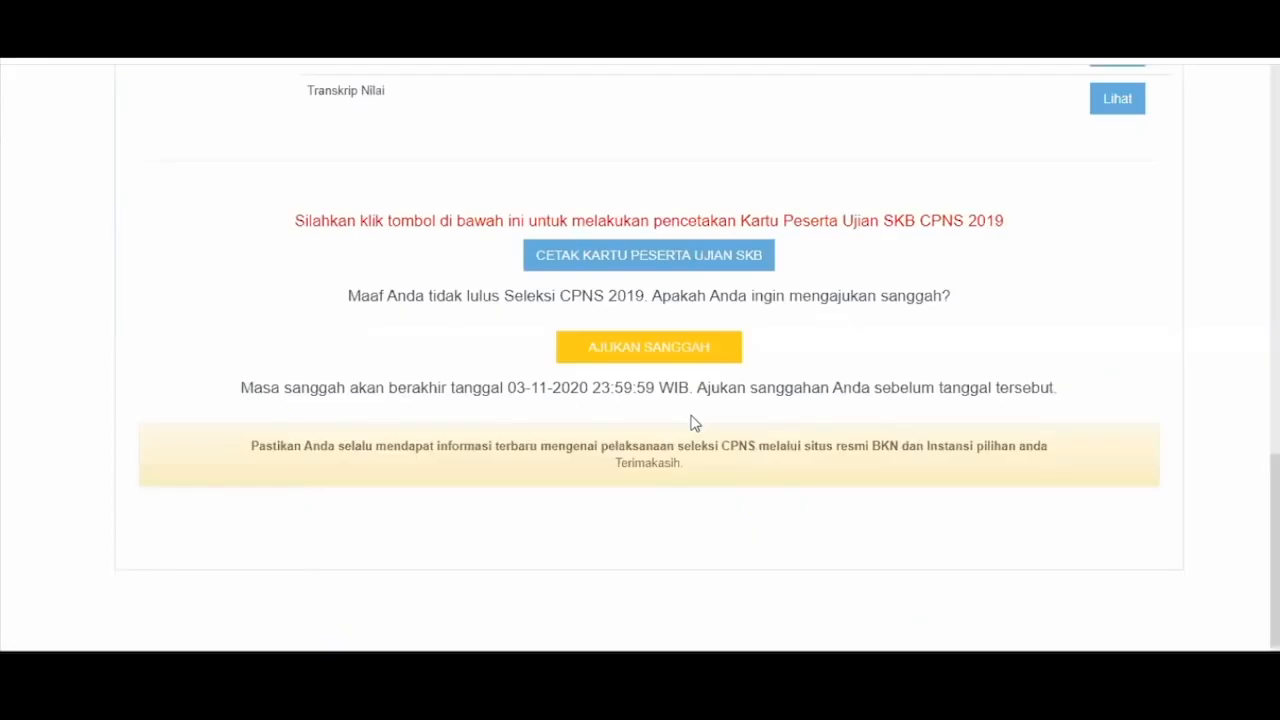
{"action": "left_click", "coordinate": [660, 337]}
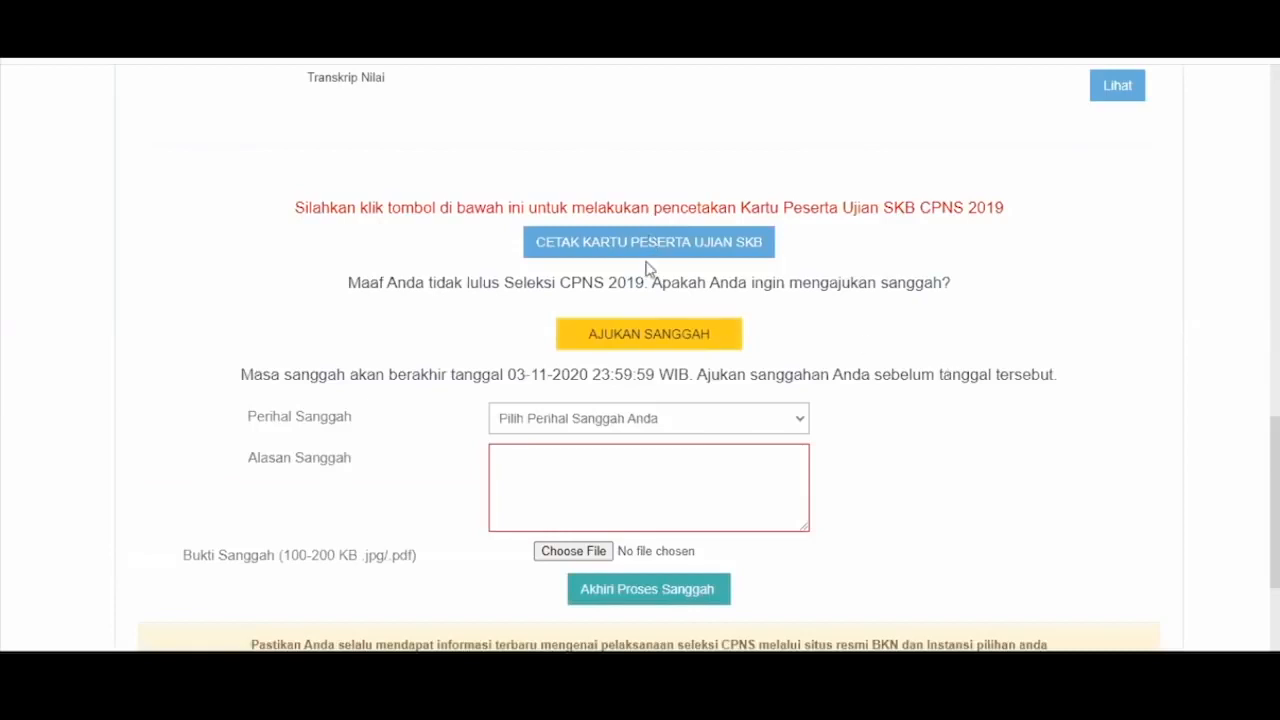
{"action": "scroll", "coordinate": [647, 268], "scroll_direction": "down", "scroll_amount": 3}
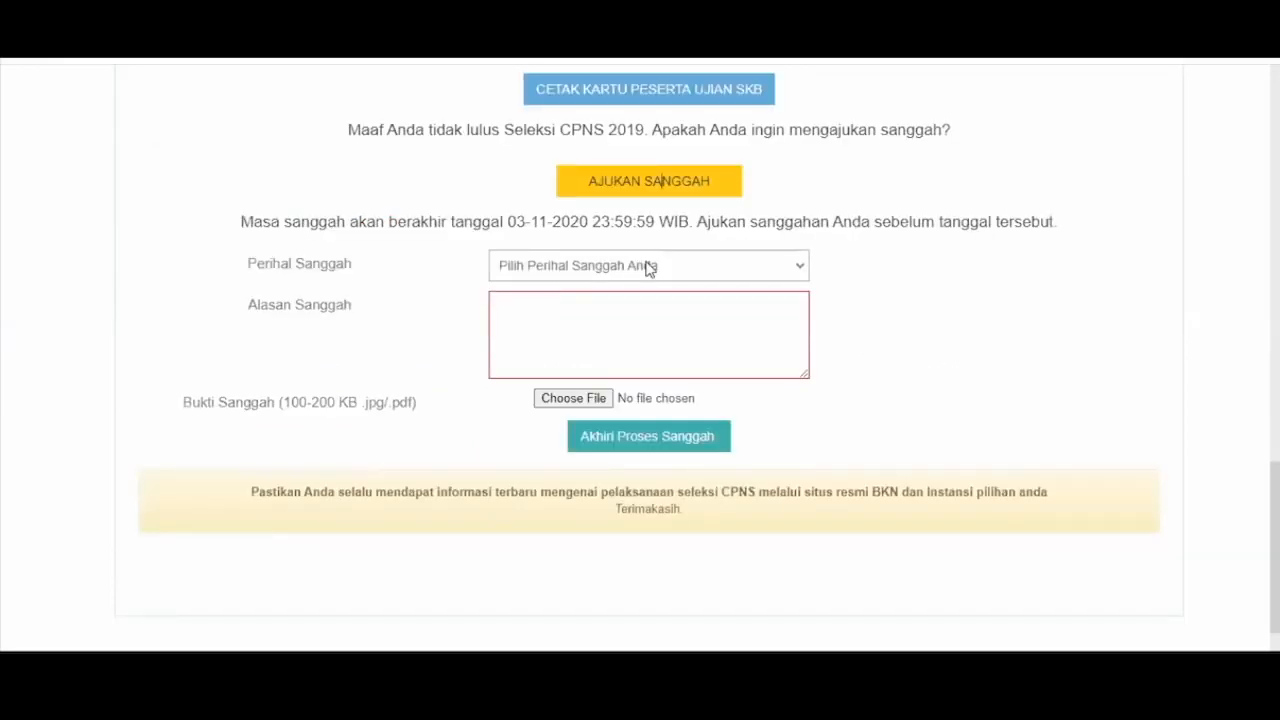
- Set Perihal Sanggah to Nilai SKB Non-CAT
{"action": "left_click", "coordinate": [650, 266]}
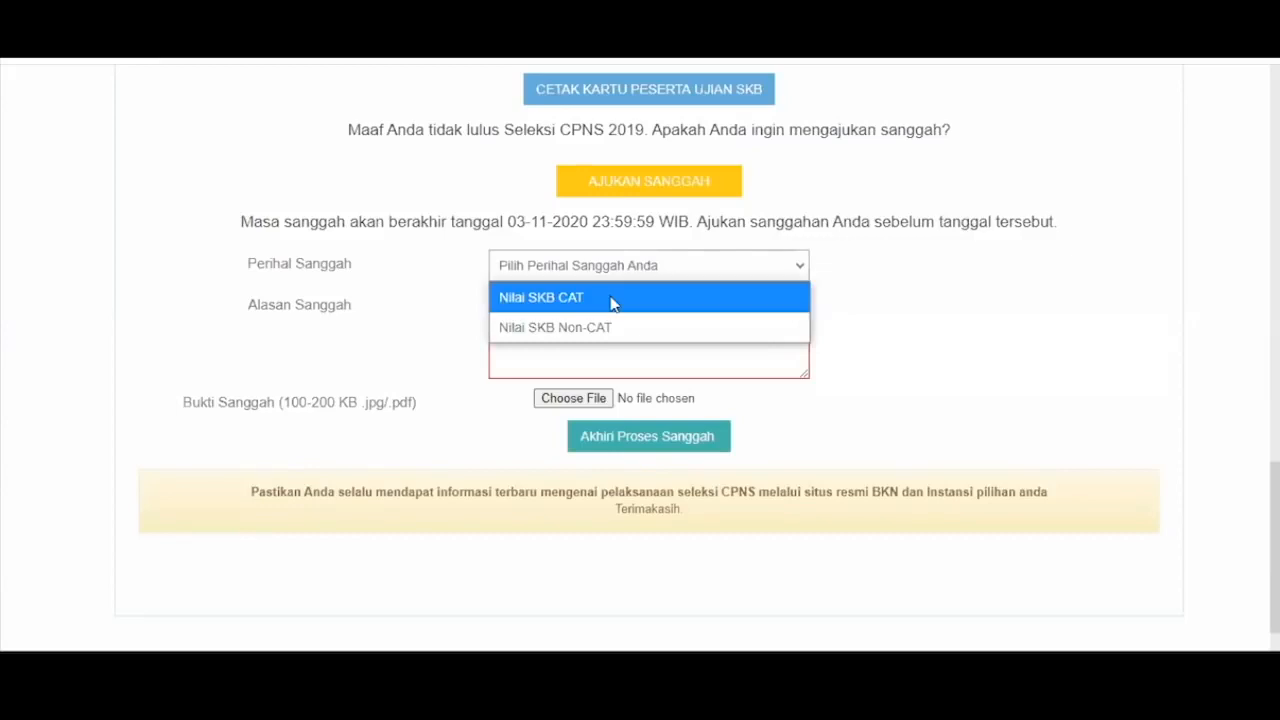
{"action": "left_click", "coordinate": [545, 256]}
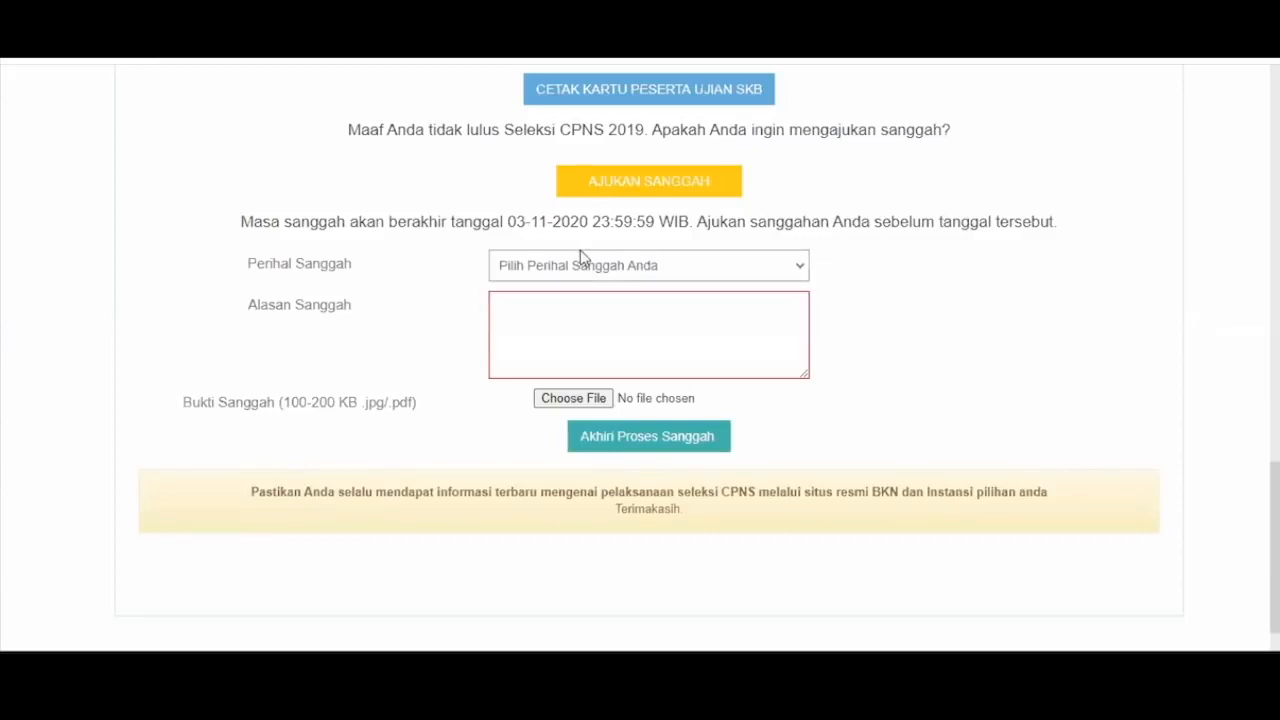
{"action": "left_click", "coordinate": [590, 277]}
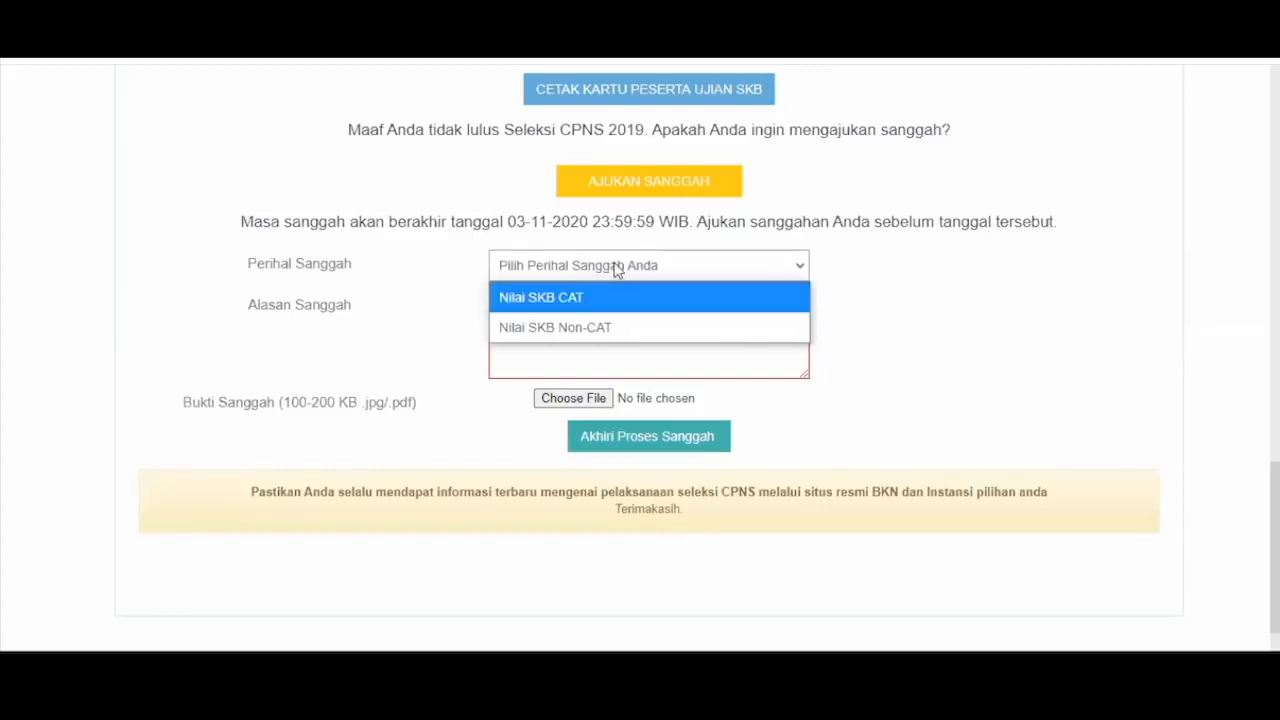
{"action": "left_click", "coordinate": [669, 221]}
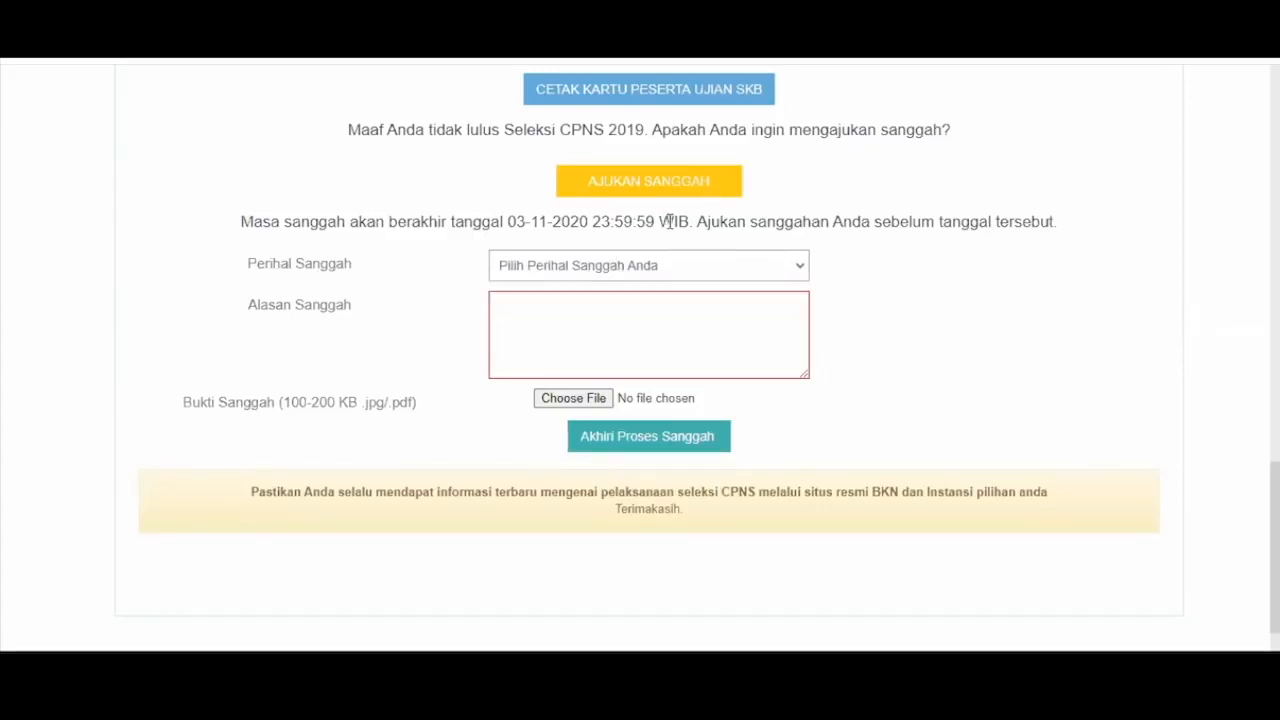
{"action": "left_click", "coordinate": [657, 264]}
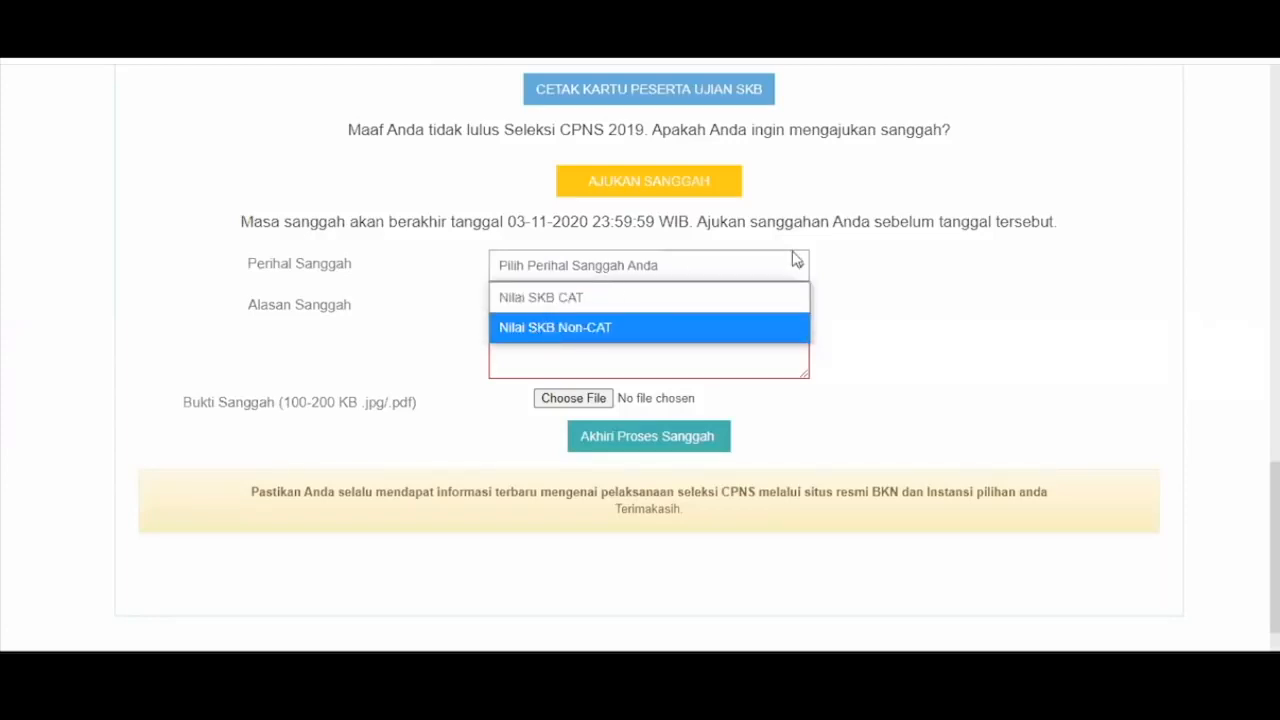
{"action": "left_click", "coordinate": [846, 271]}
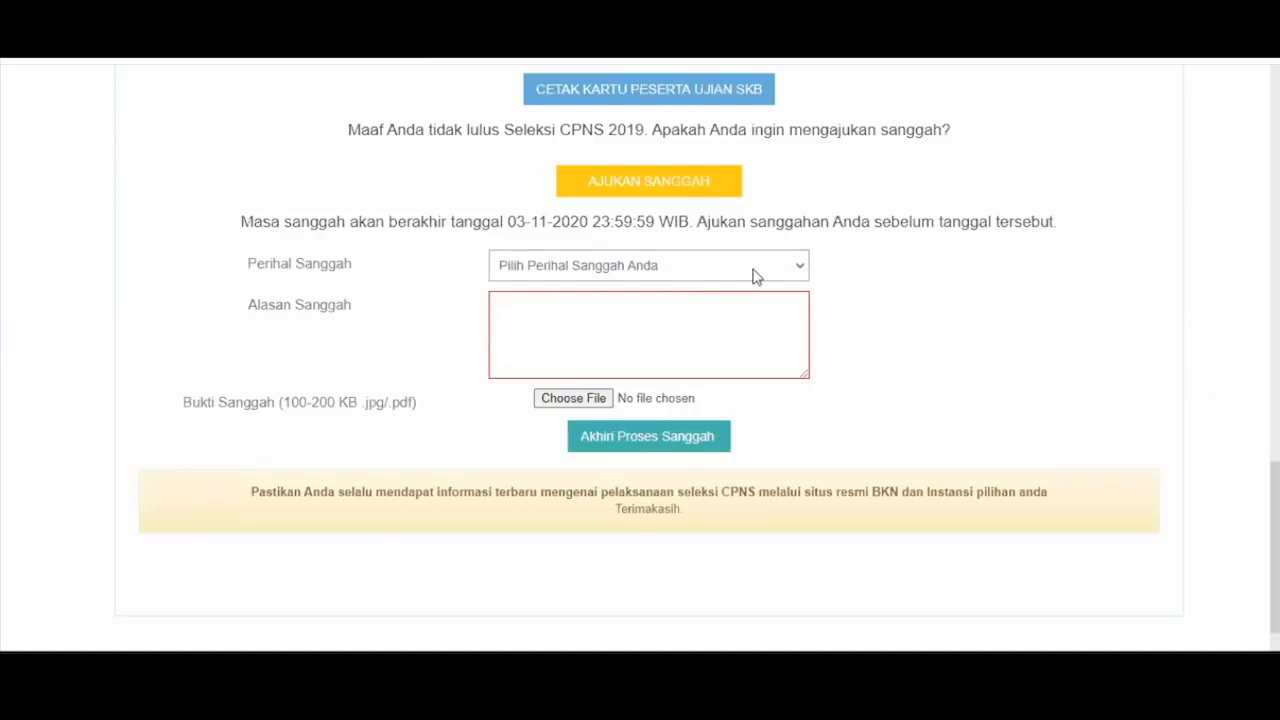
{"action": "left_click", "coordinate": [755, 270]}
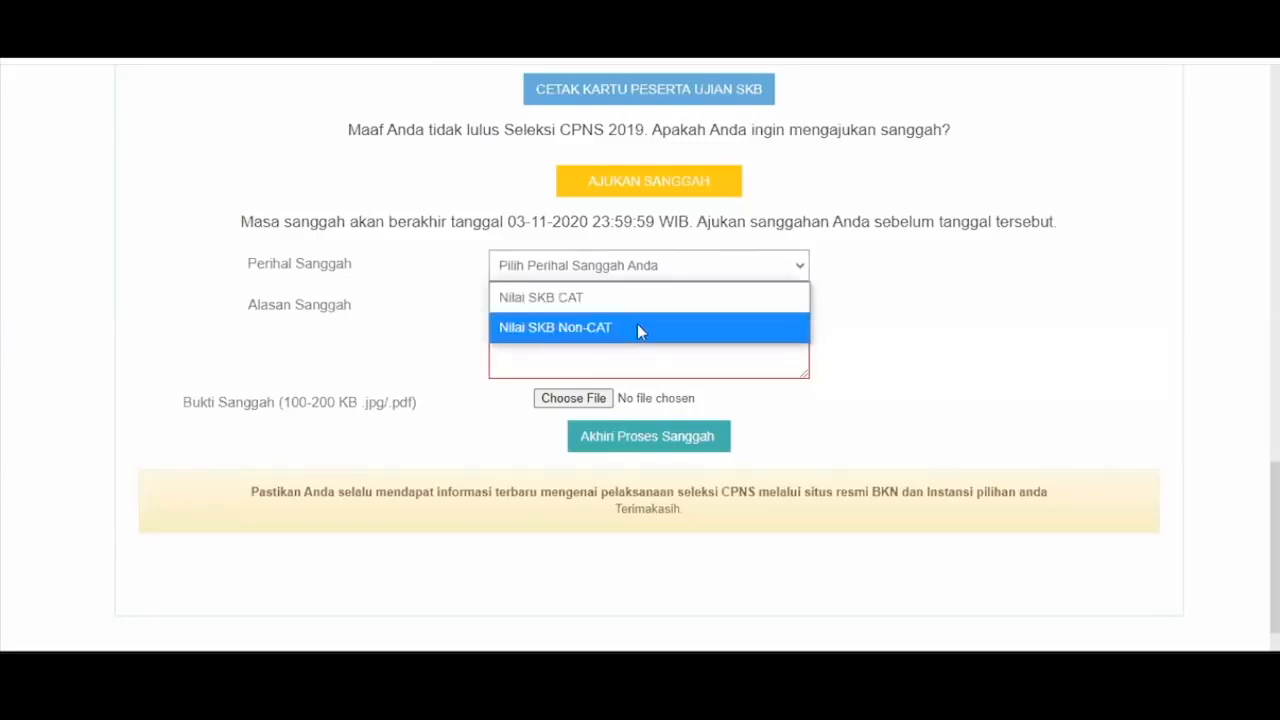
{"action": "left_click", "coordinate": [629, 328]}
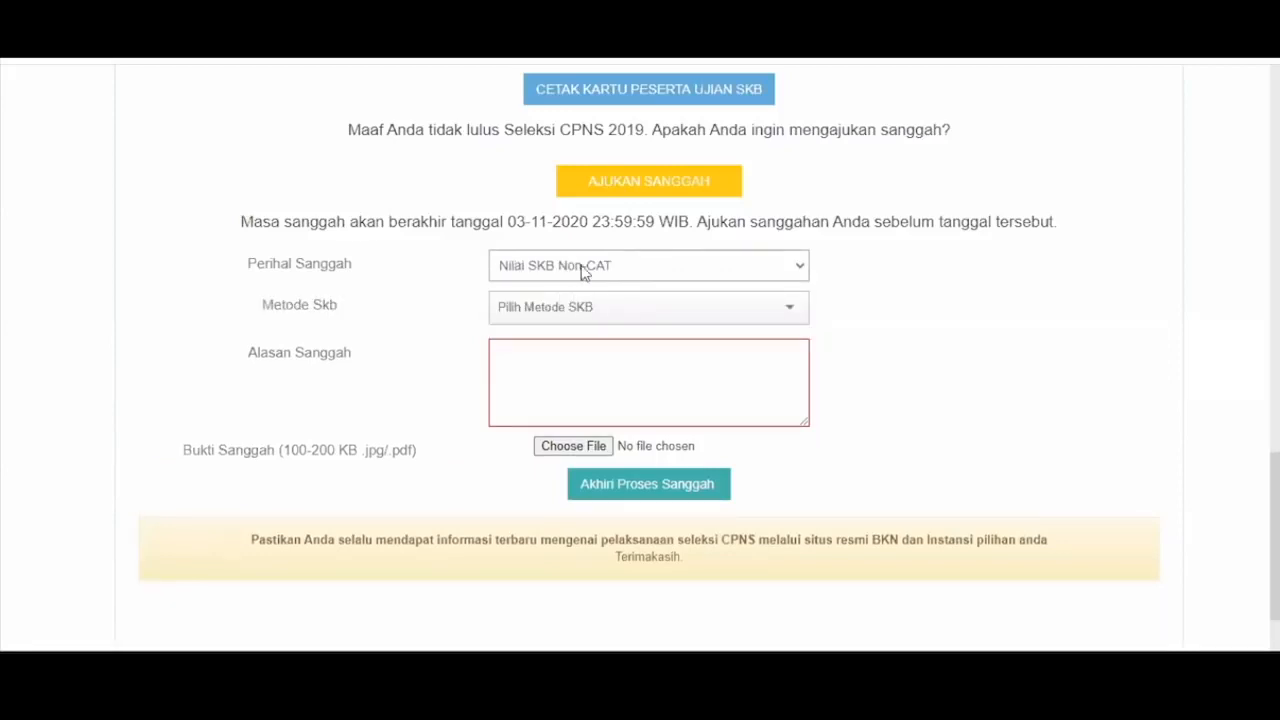
- Fill the objection with Metode Skb Psikotes, reason 'alasan' and TRANSKRIP.pdf as Bukti Sanggah
{"action": "left_click", "coordinate": [617, 320]}
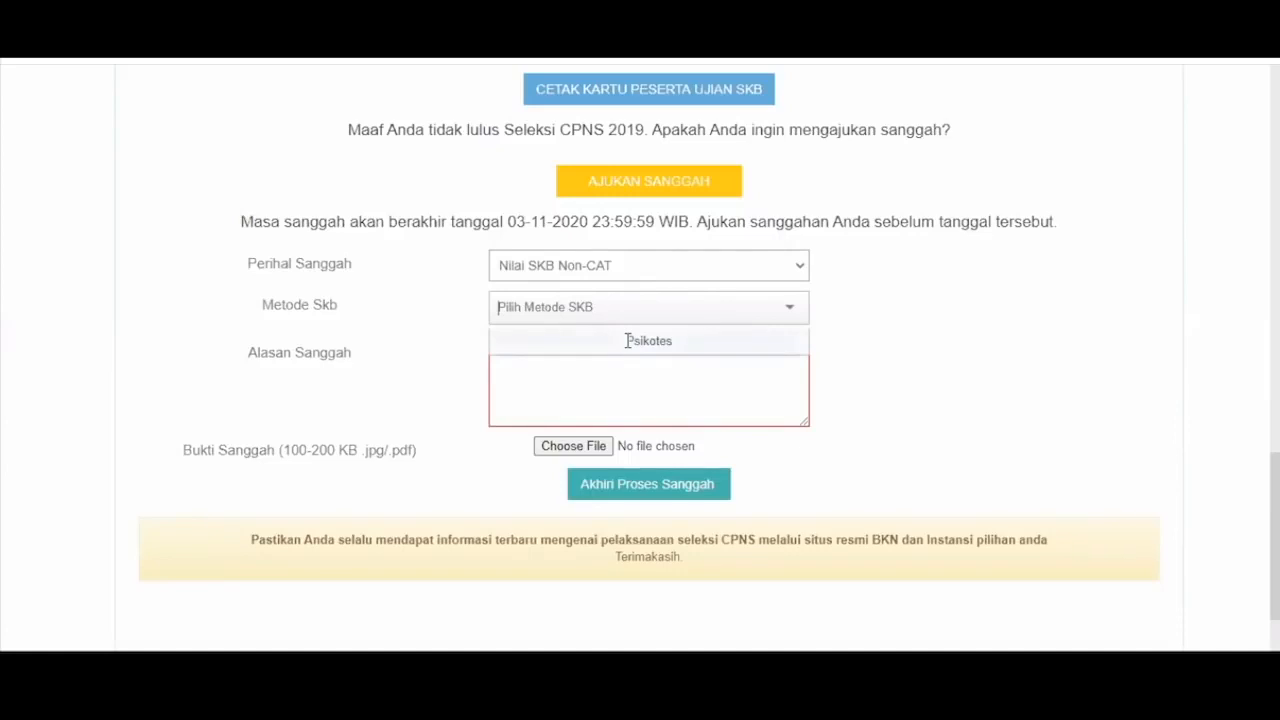
{"action": "left_click", "coordinate": [628, 341]}
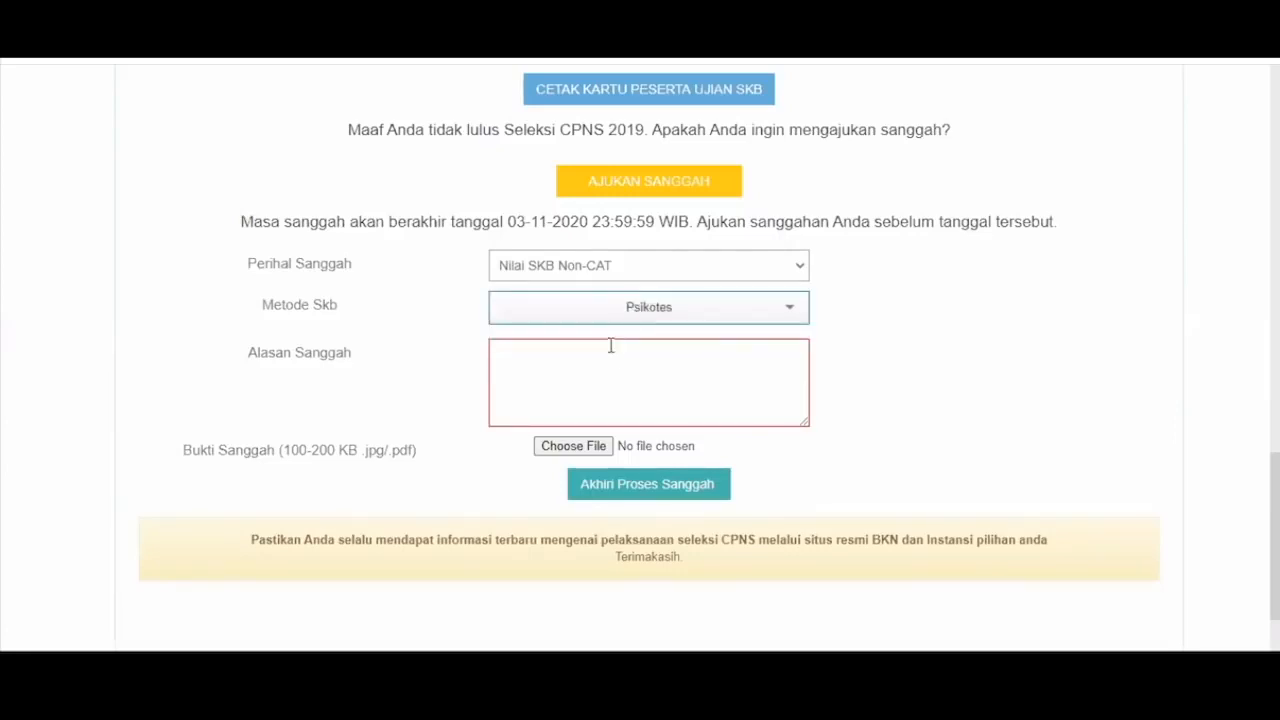
{"action": "left_click", "coordinate": [609, 346]}
{"action": "type", "text": "alasa"}
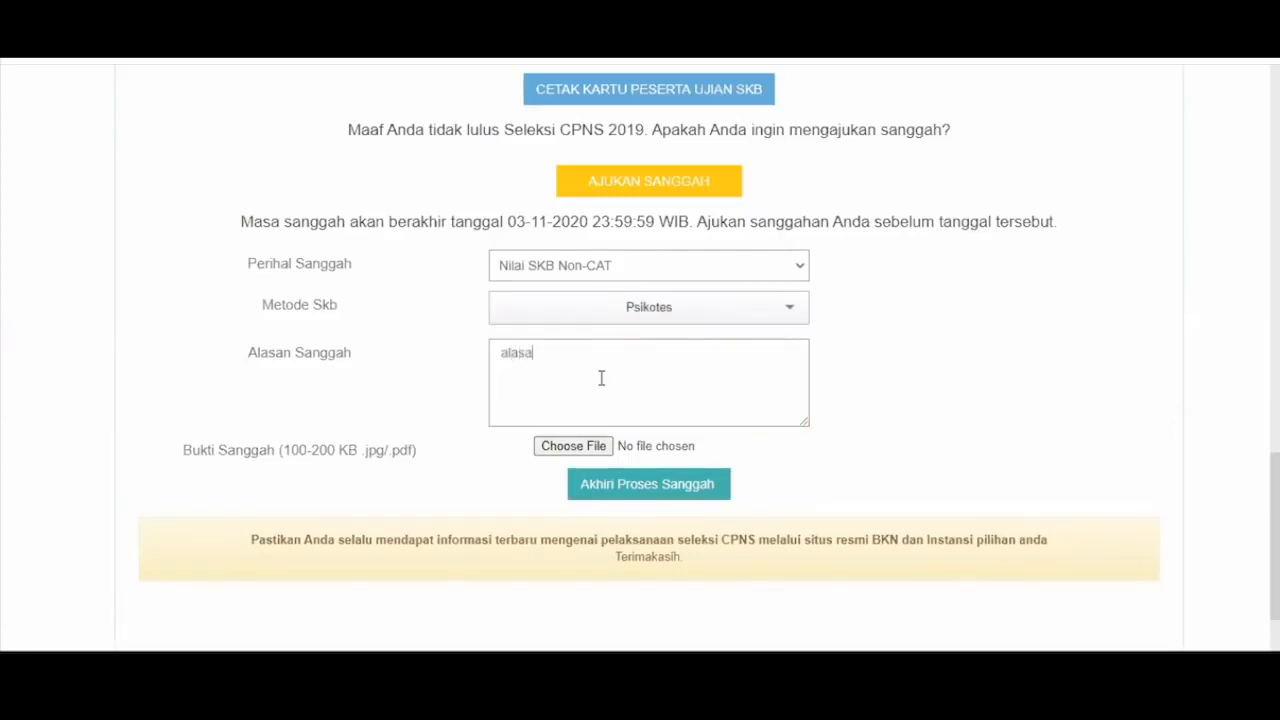
{"action": "type", "text": "n"}
{"action": "left_click", "coordinate": [562, 447]}
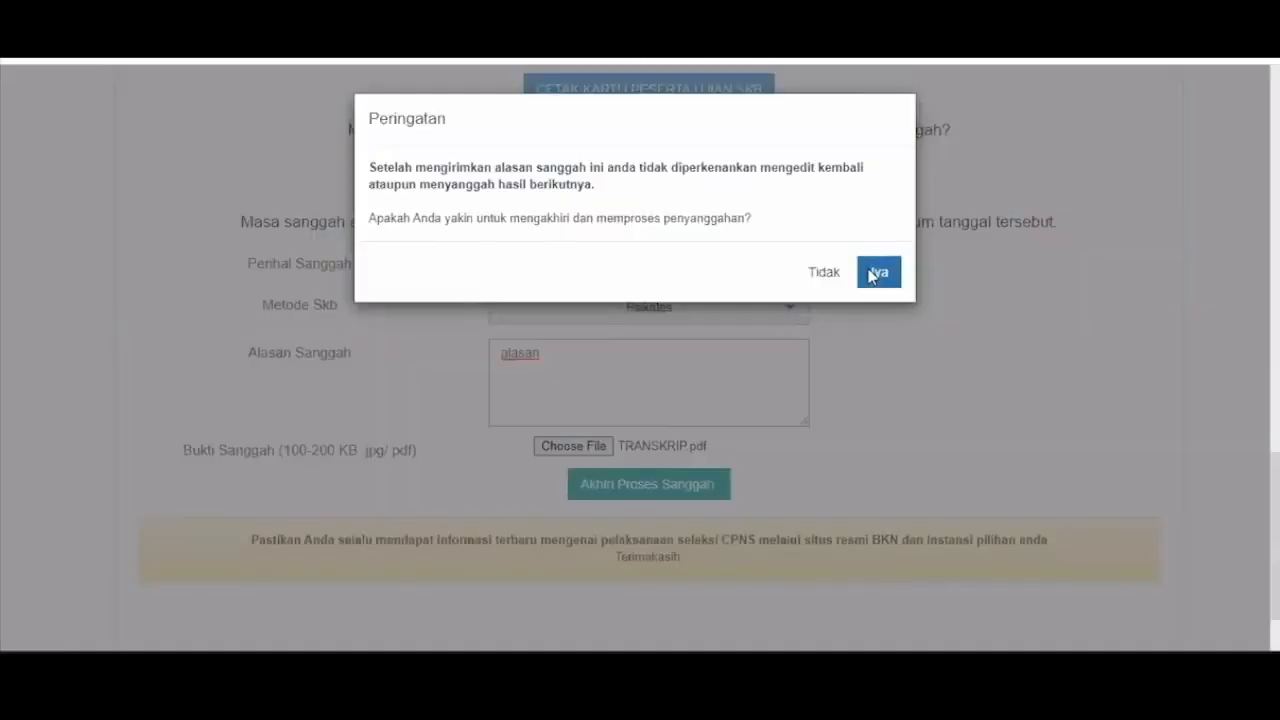
- Confirm the Peringatan warning with Iya and check the 'Anda sudah pernah menyanggah' notice
{"action": "left_click", "coordinate": [876, 273]}
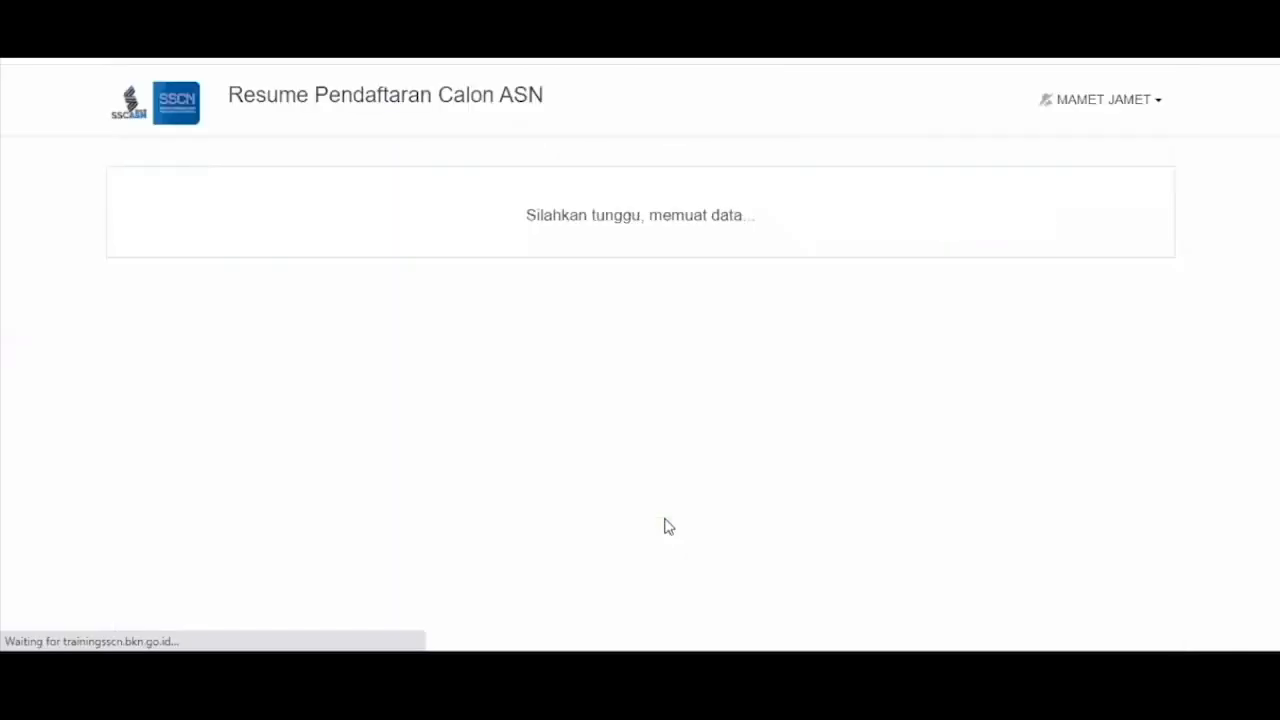
{"action": "scroll", "coordinate": [933, 252], "scroll_direction": "down", "scroll_amount": 15}
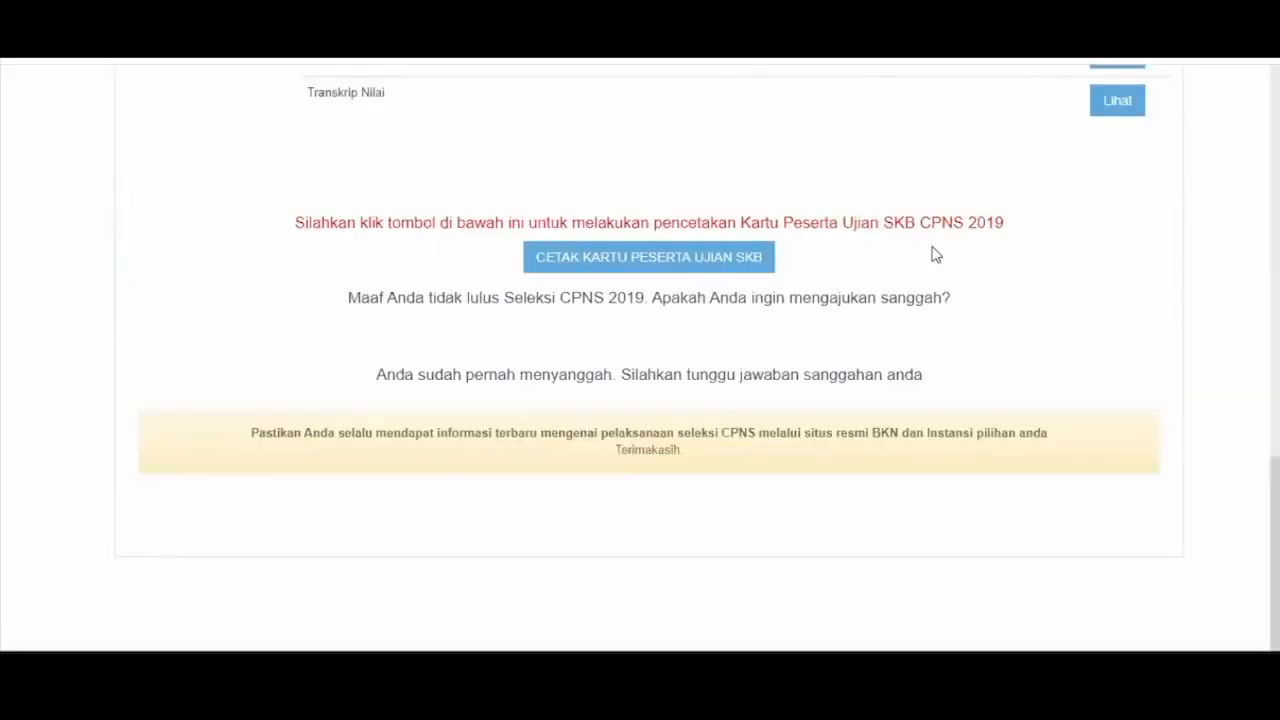